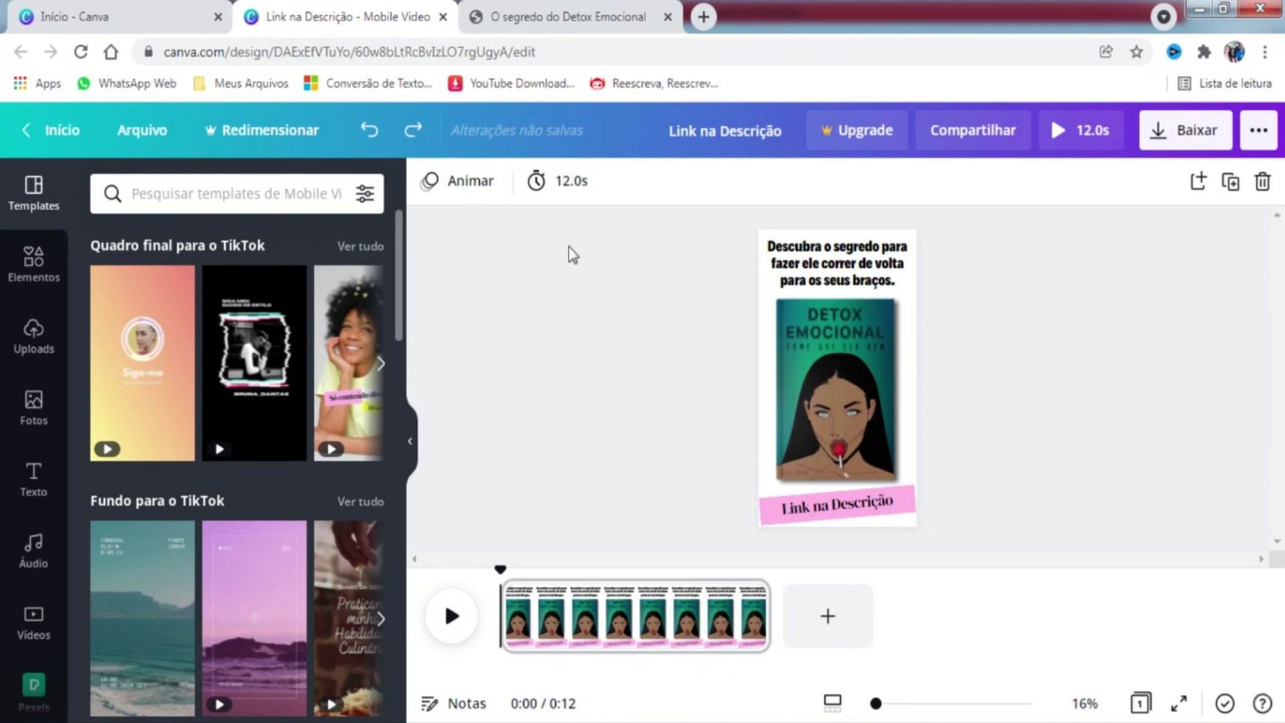
Step: Add the recently used "Ukulele Song" as the video's audio track and preview the result
{"action": "left_click", "coordinate": [35, 555]}
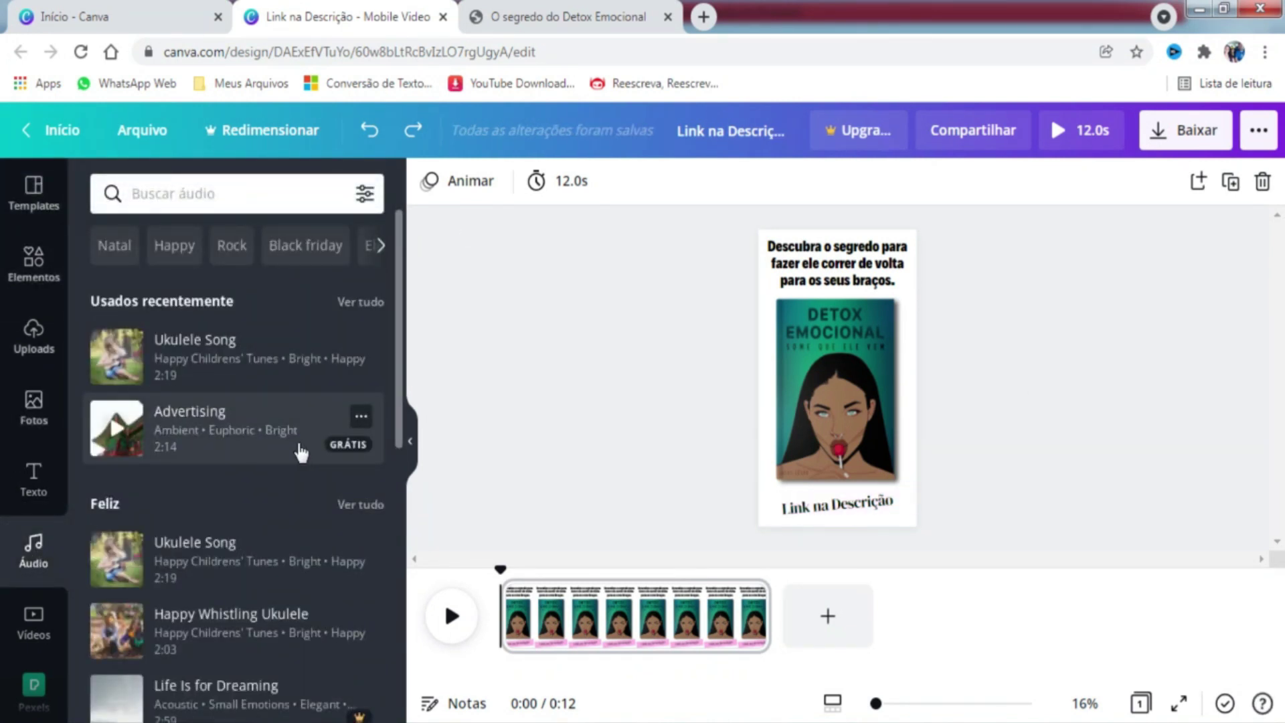
{"action": "left_click", "coordinate": [209, 353]}
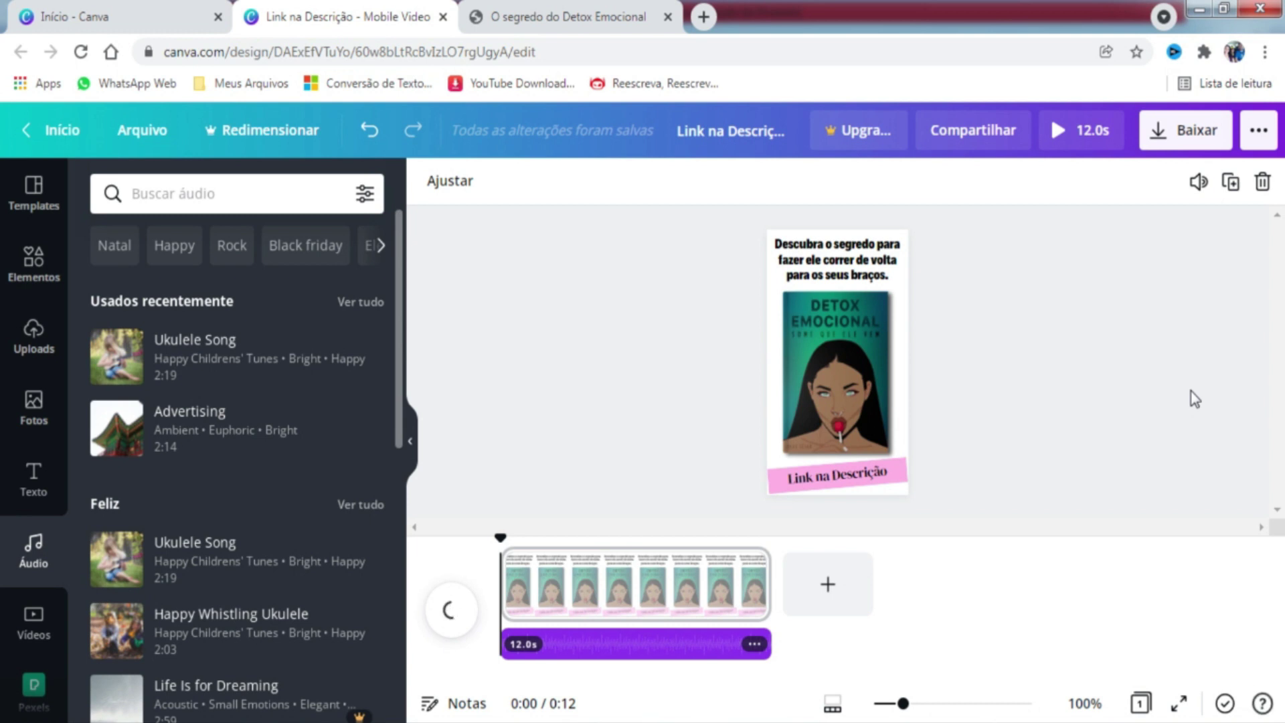
{"action": "left_click", "coordinate": [1065, 137]}
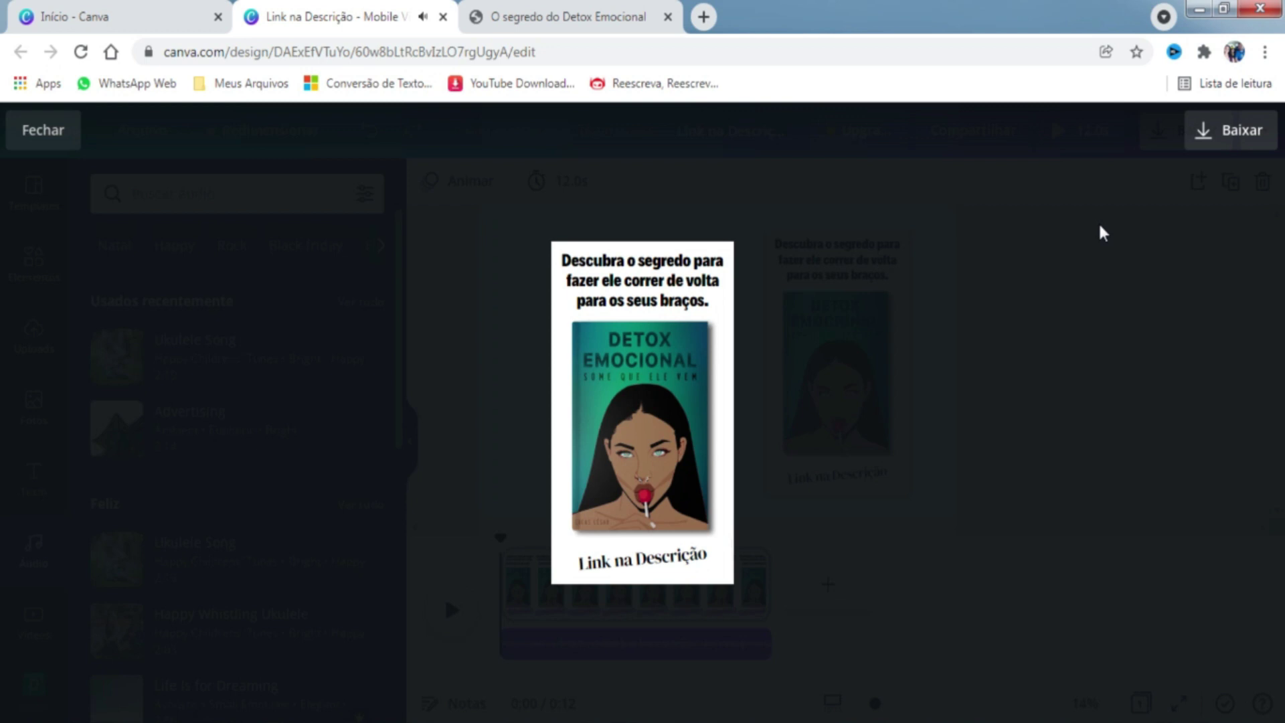
{"action": "key", "text": "Escape"}
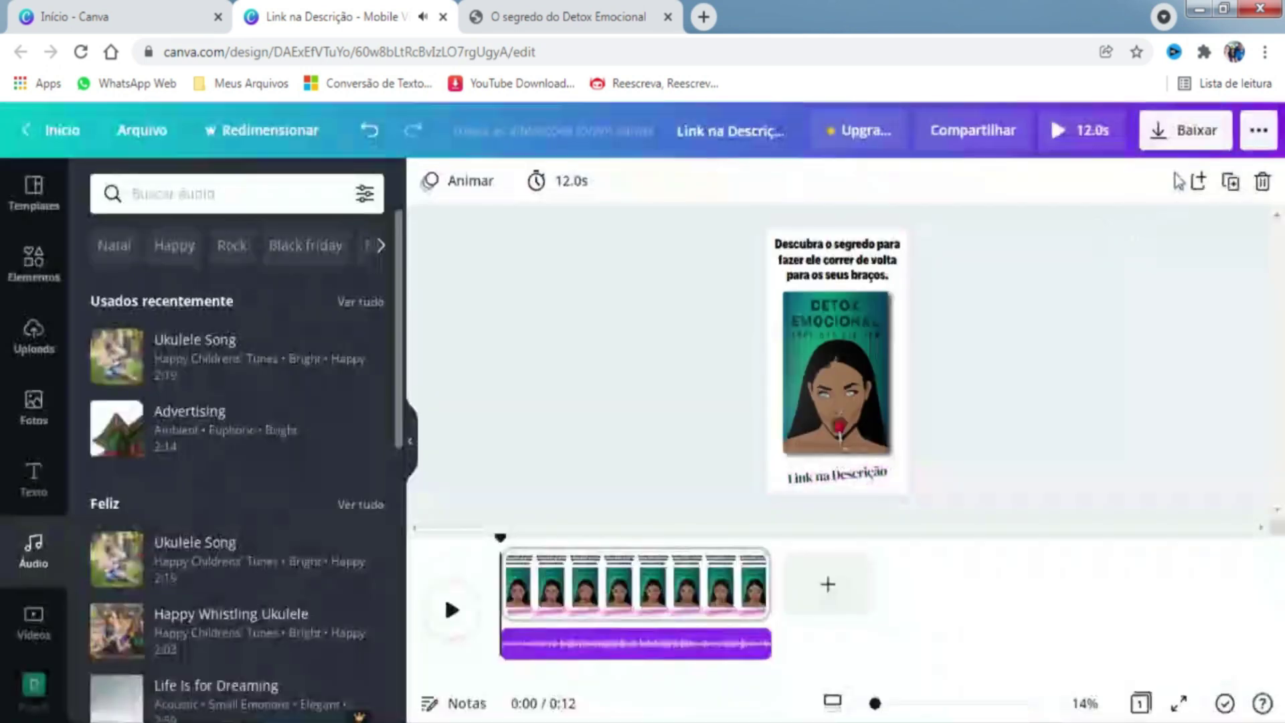
Step: Download the white-background version as an MP4 video and dismiss the browser's download bar
{"action": "left_click", "coordinate": [1184, 134]}
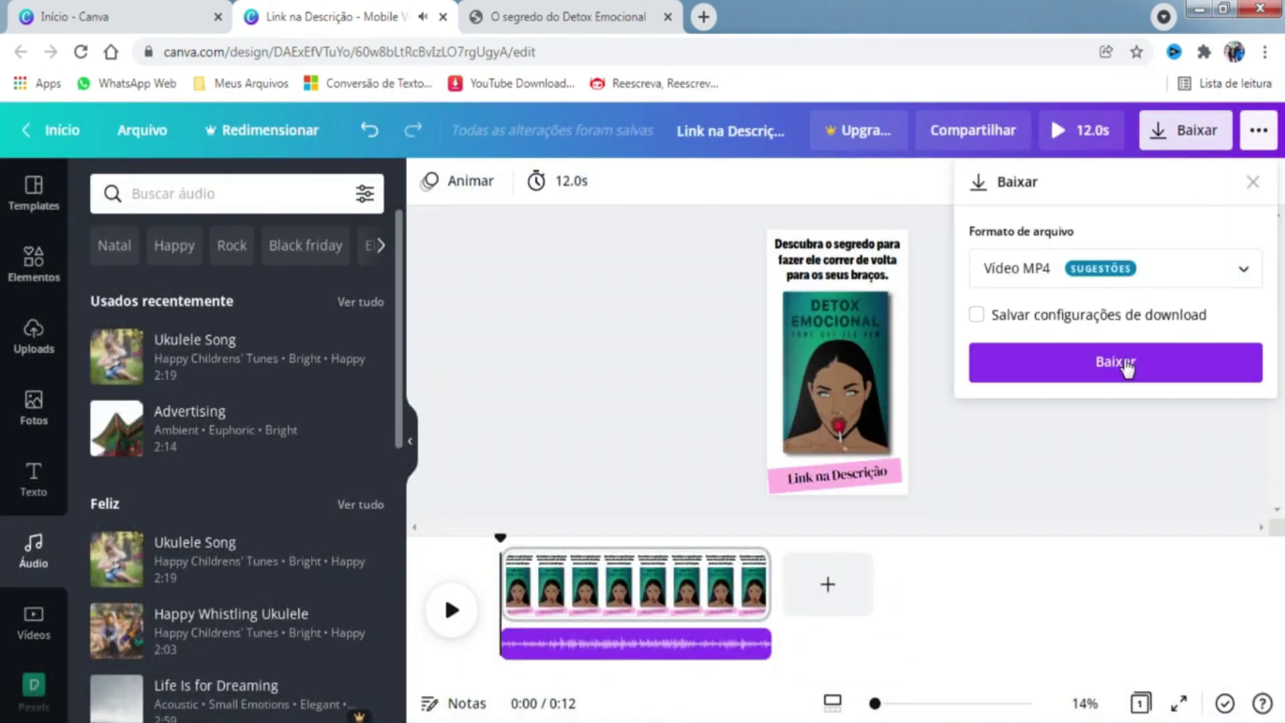
{"action": "left_click", "coordinate": [1127, 365]}
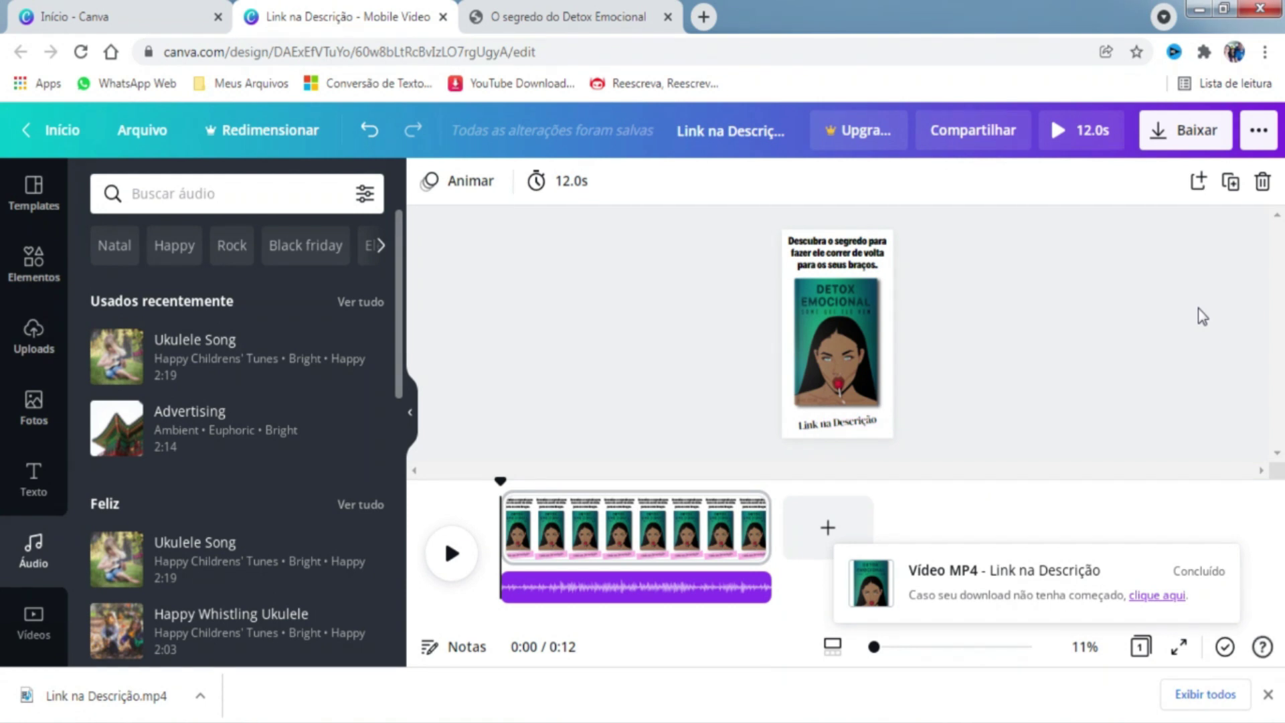
{"action": "left_click", "coordinate": [1269, 695]}
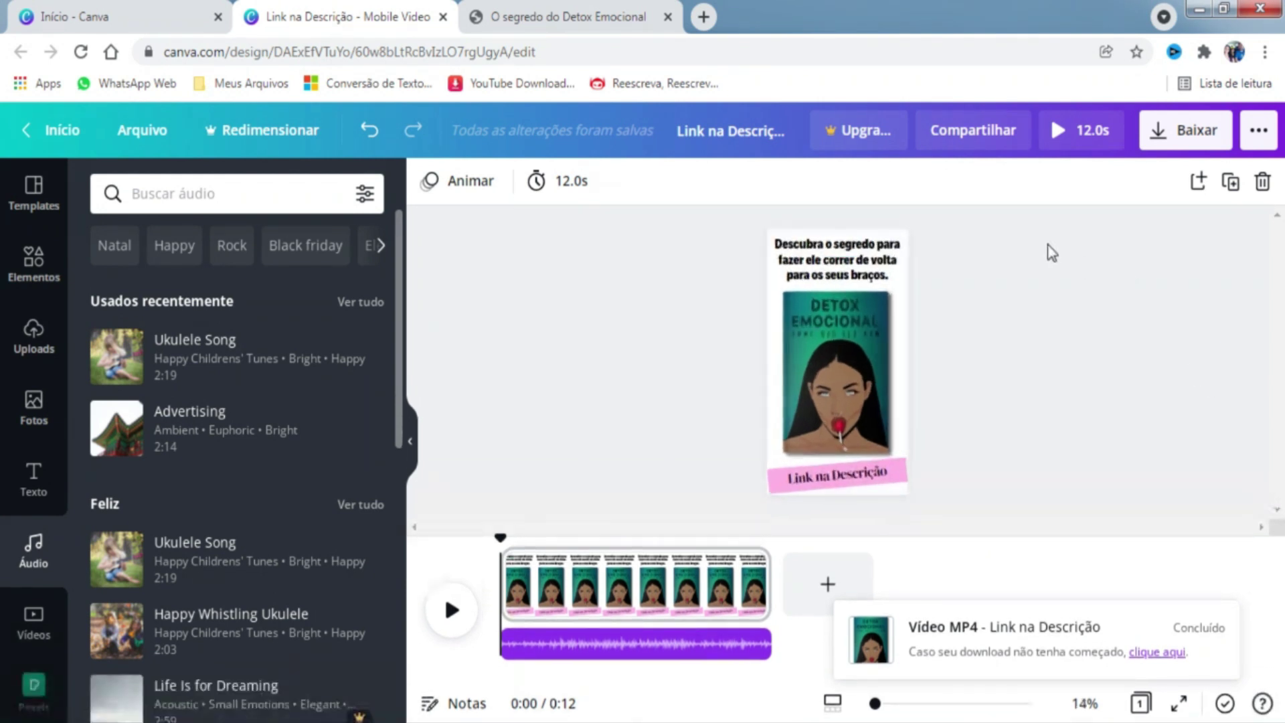
Step: Change the page background to the dark red found among the photo's colours
{"action": "left_click", "coordinate": [900, 241]}
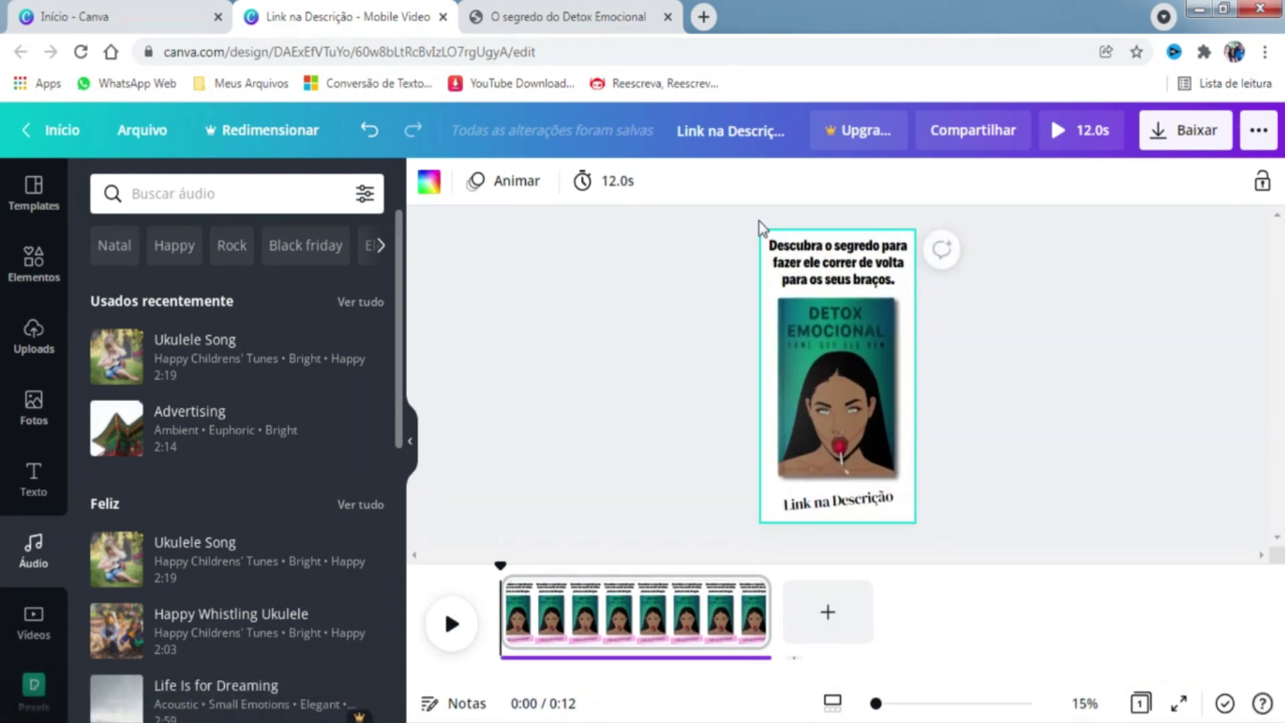
{"action": "left_click", "coordinate": [439, 182]}
{"action": "left_click", "coordinate": [363, 476]}
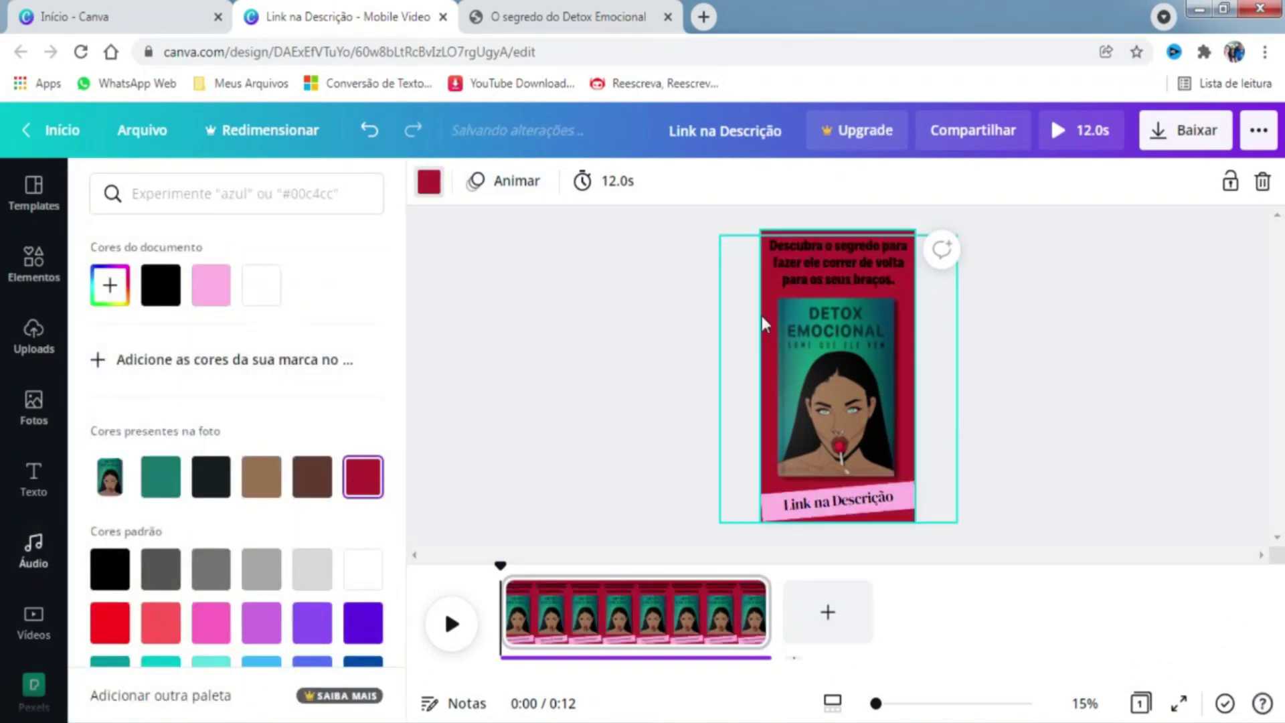
Step: Colour the headline text white and download this red version as an MP4 video
{"action": "left_click", "coordinate": [855, 284]}
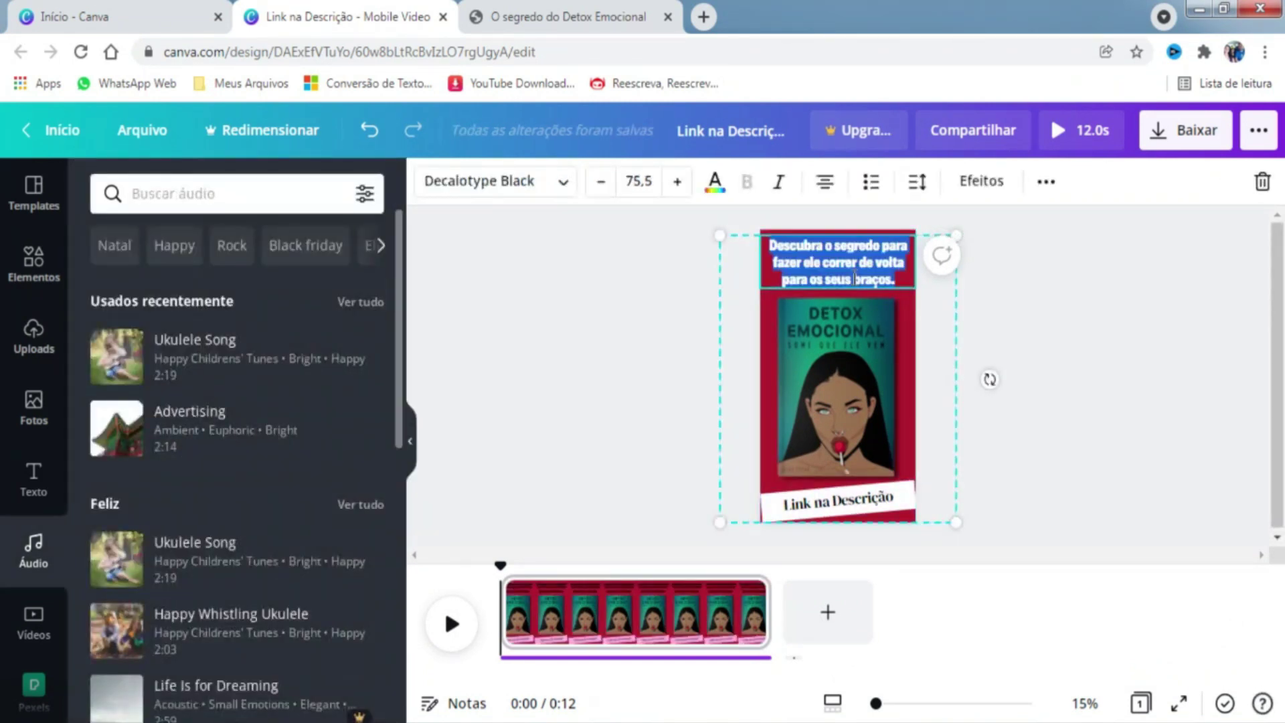
{"action": "left_click", "coordinate": [715, 181]}
{"action": "left_click", "coordinate": [362, 569]}
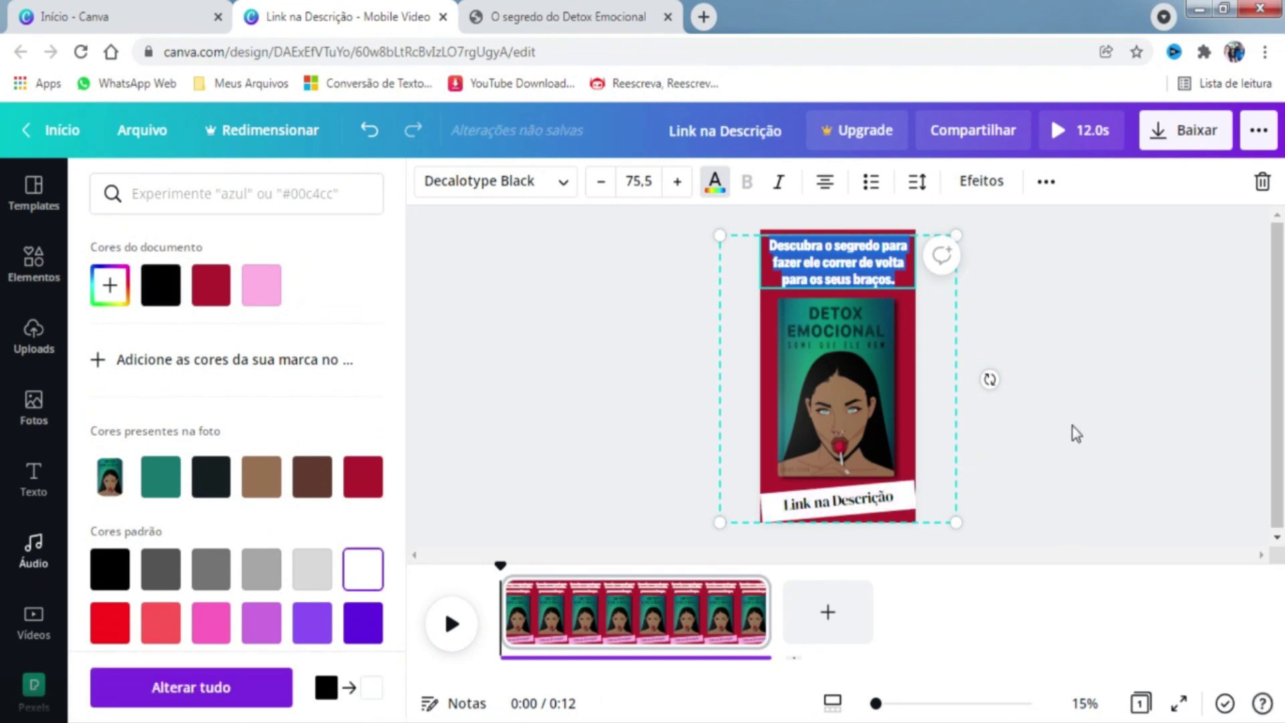
{"action": "left_click", "coordinate": [1122, 415]}
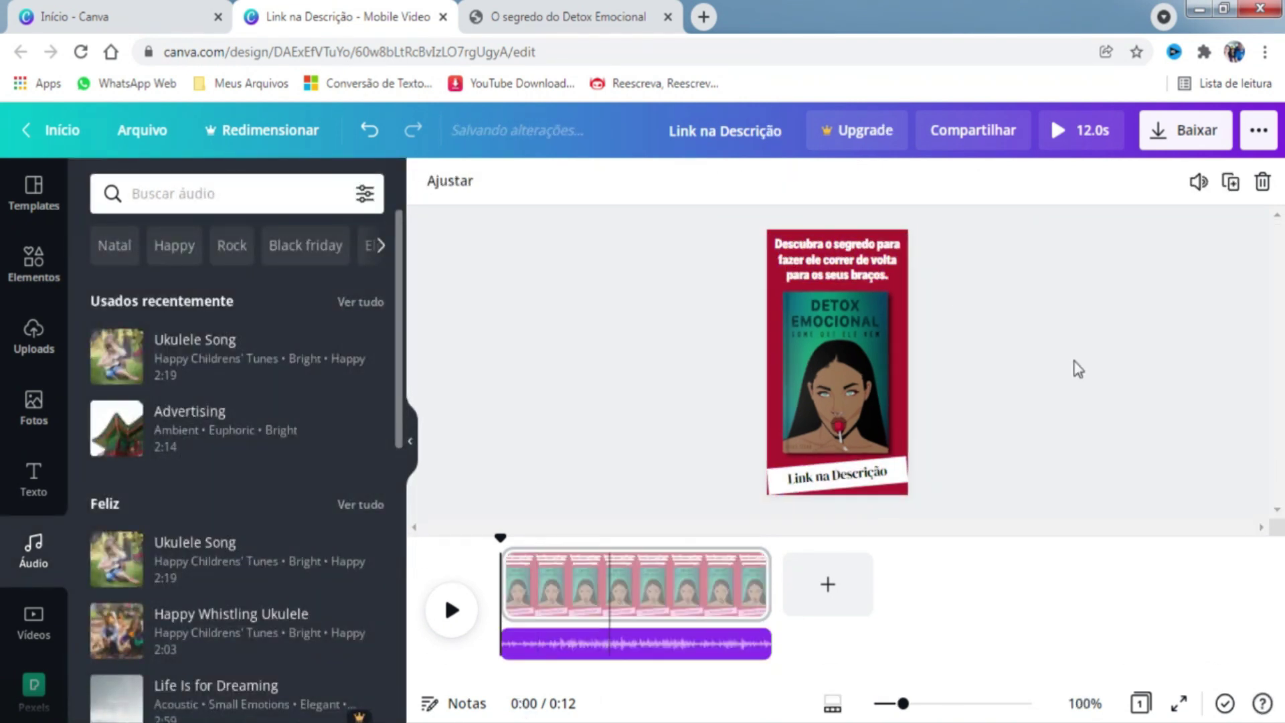
{"action": "left_click", "coordinate": [1176, 129]}
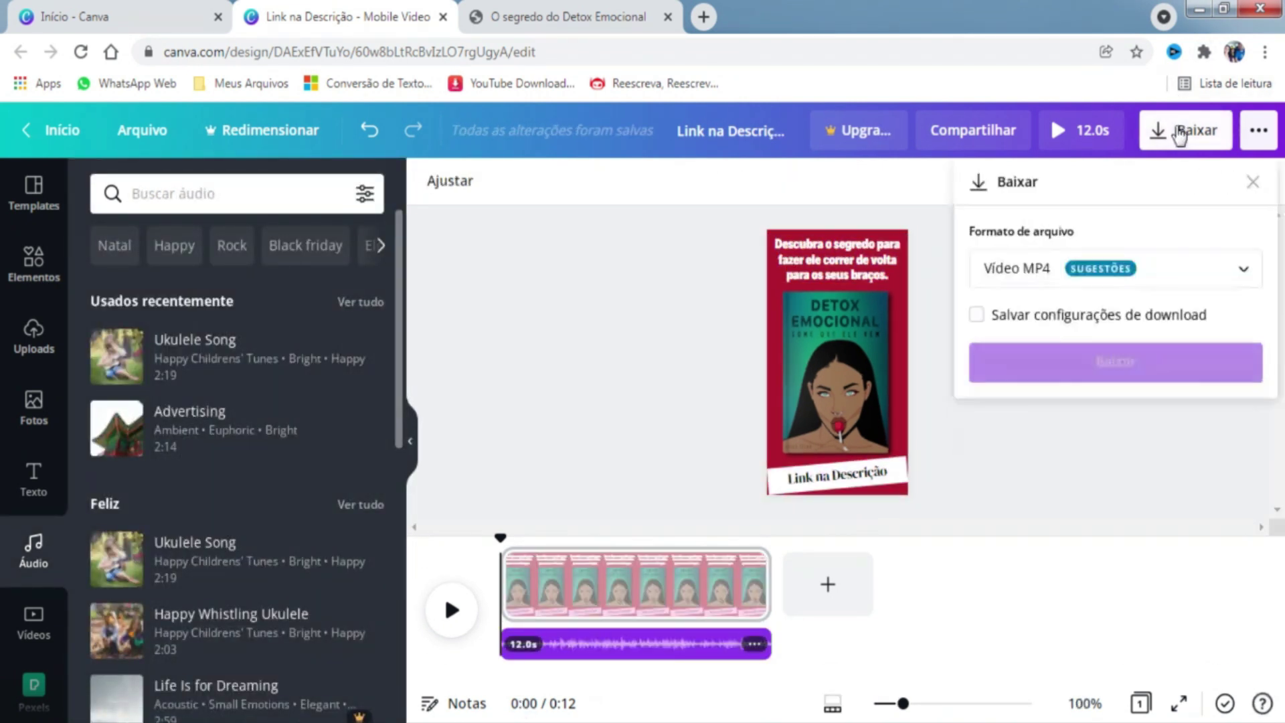
{"action": "left_click", "coordinate": [1126, 376]}
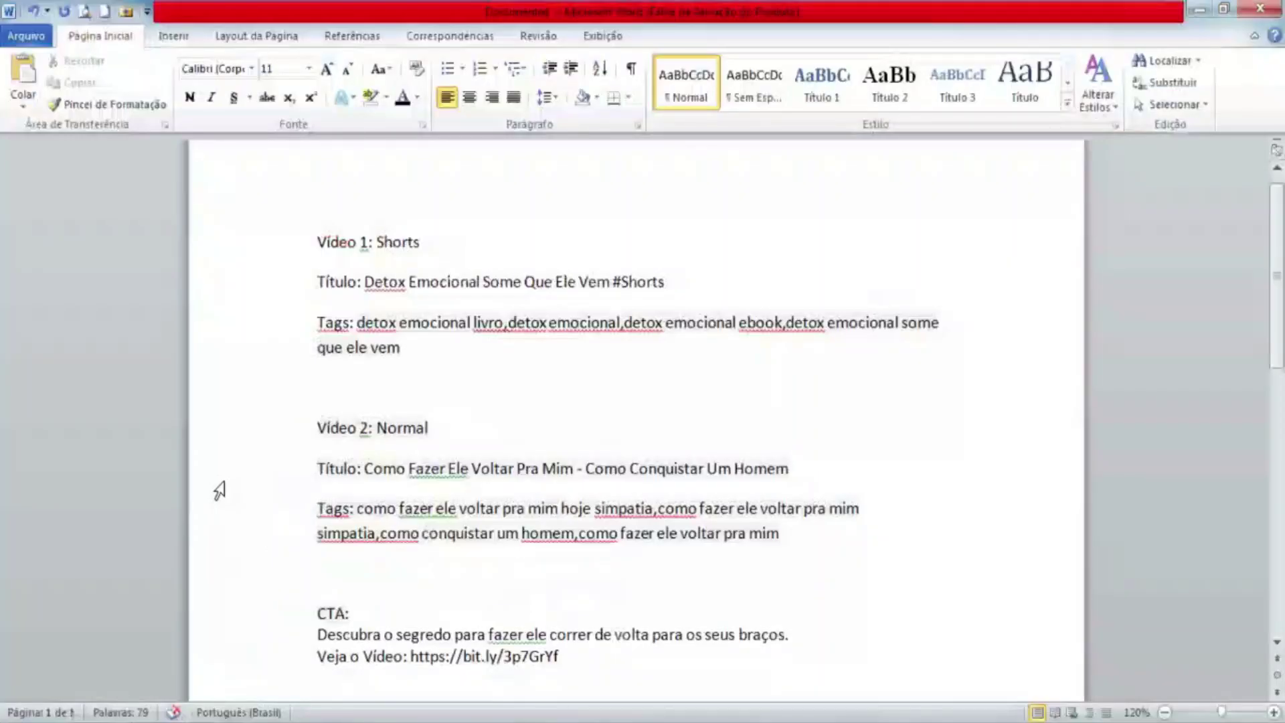
Step: In the Word document, copy the Vídeo 1 title "Detox Emocional Some Que Ele Vem #Shorts" and minimize the document
{"action": "left_click_drag", "start_coordinate": [688, 285], "coordinate": [364, 281]}
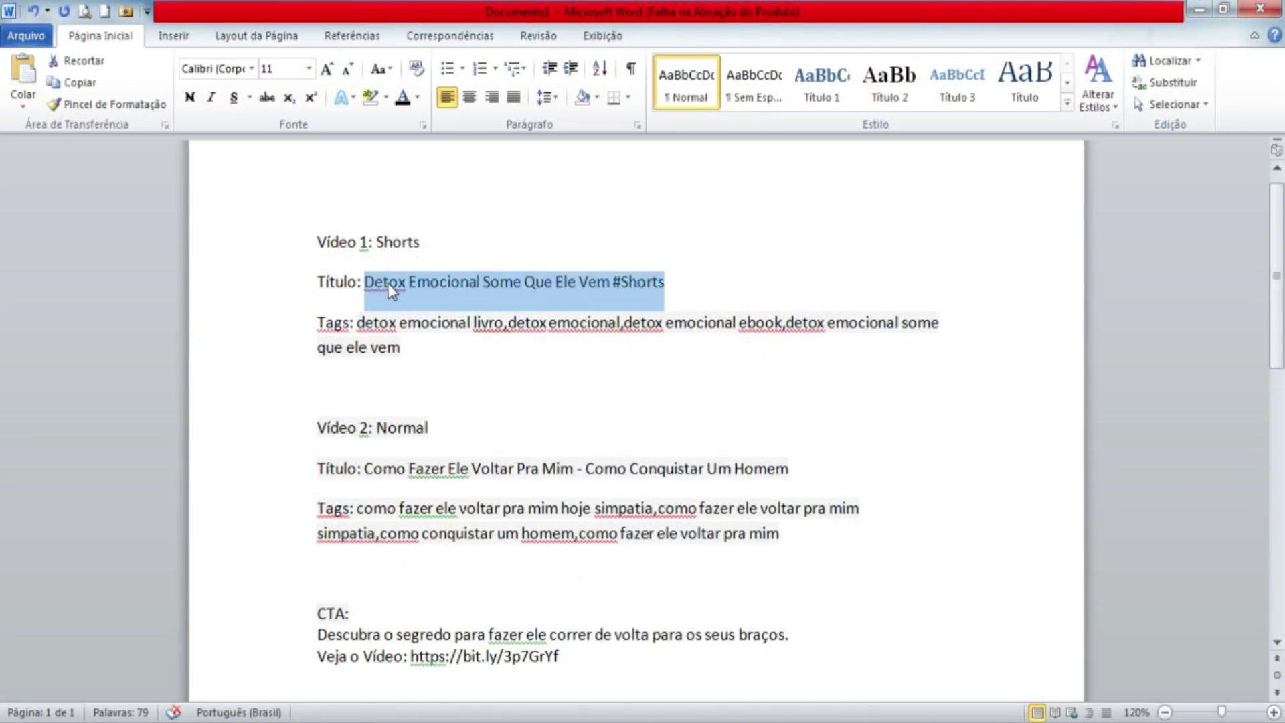
{"action": "right_click", "coordinate": [389, 286]}
{"action": "left_click", "coordinate": [466, 316]}
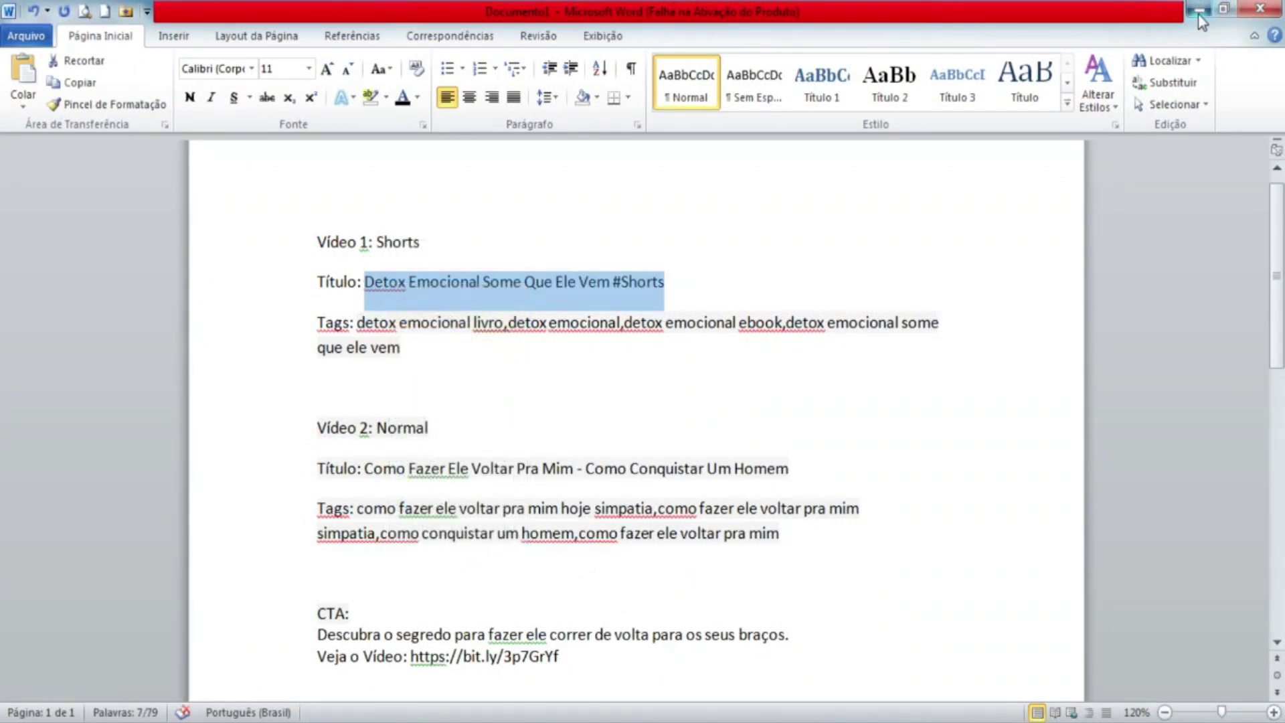
{"action": "left_click", "coordinate": [1198, 11]}
Step: Rename both video files in the Downloads folder together as "Detox Emocional Some Que Ele Vem #Shorts"
{"action": "left_click_drag", "start_coordinate": [528, 298], "coordinate": [267, 138]}
{"action": "right_click", "coordinate": [266, 138]}
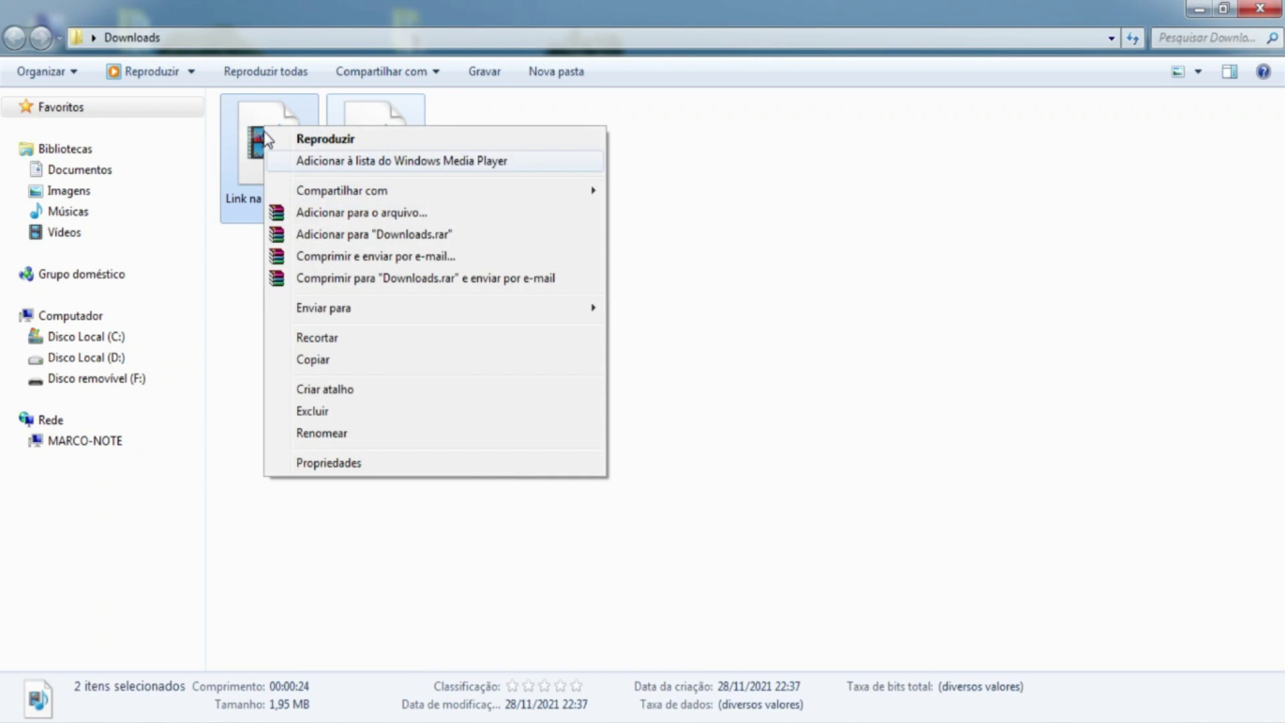
{"action": "left_click", "coordinate": [332, 436]}
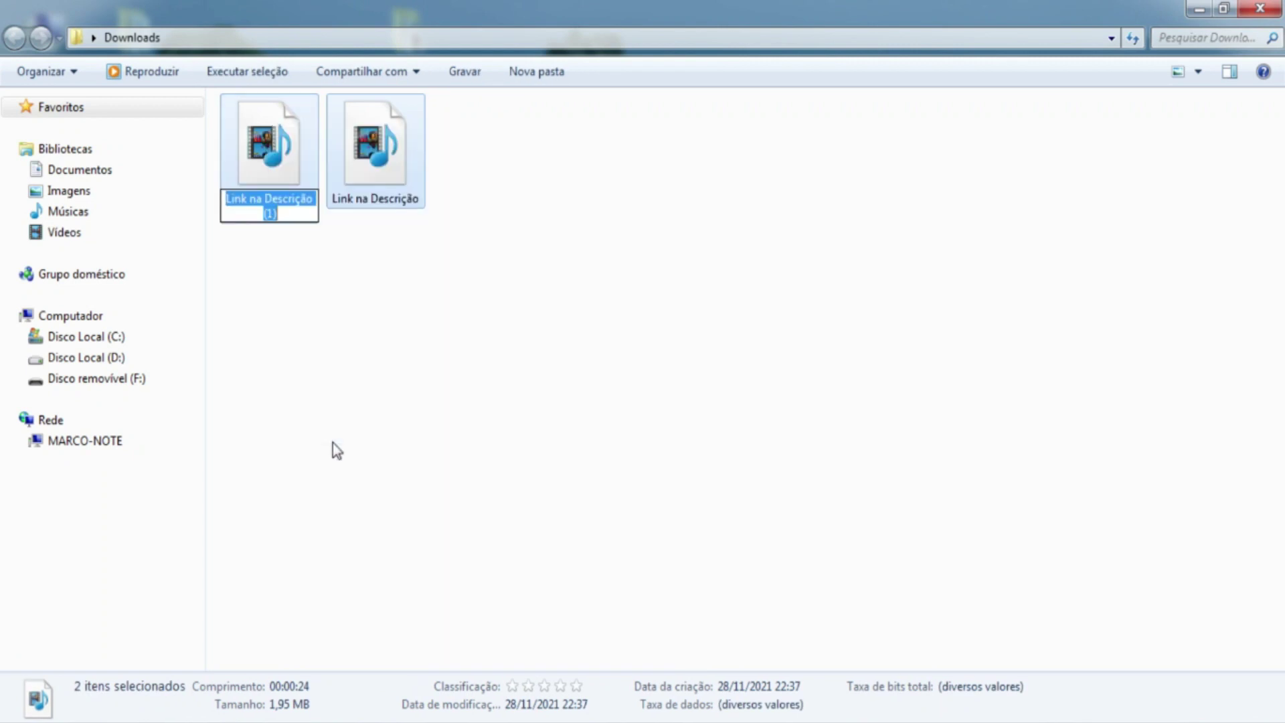
{"action": "key", "text": "ctrl+v"}
{"action": "left_click", "coordinate": [528, 324]}
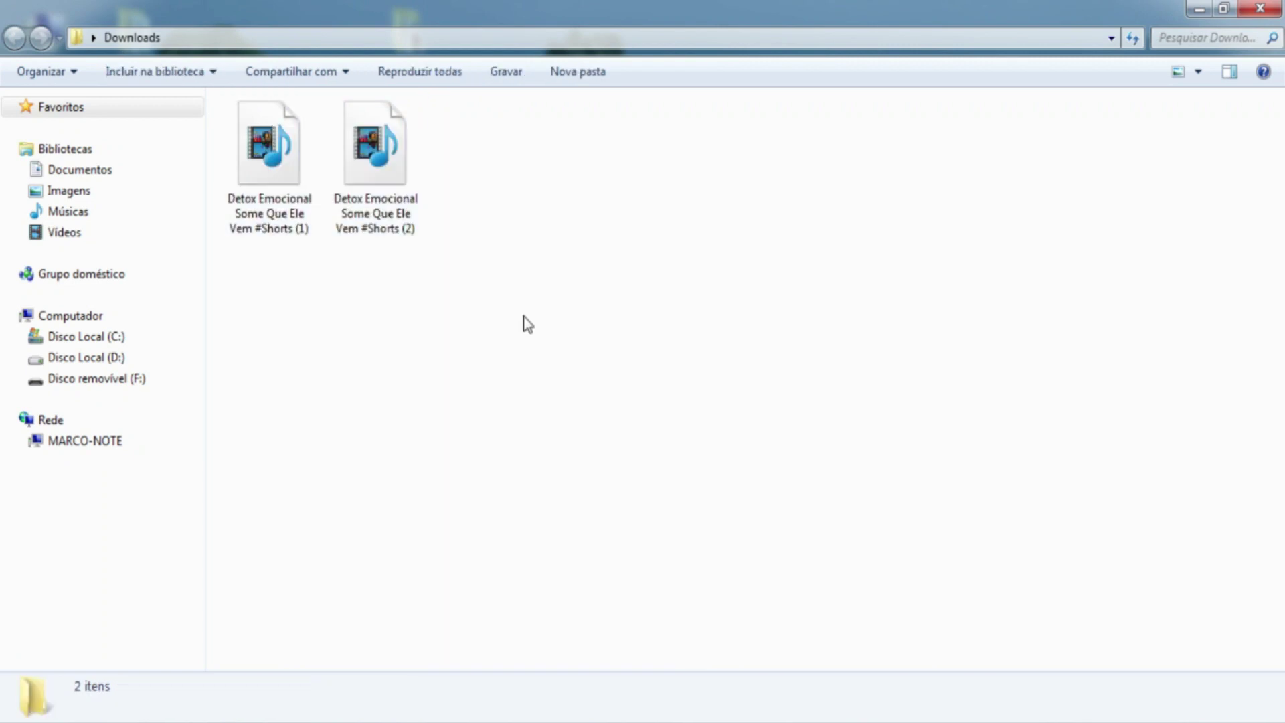
Step: In file (1)'s detail properties, set the title to "Detox Emocional Some Que Ele Vem #Shorts" and the rating to five stars
{"action": "left_click", "coordinate": [288, 146]}
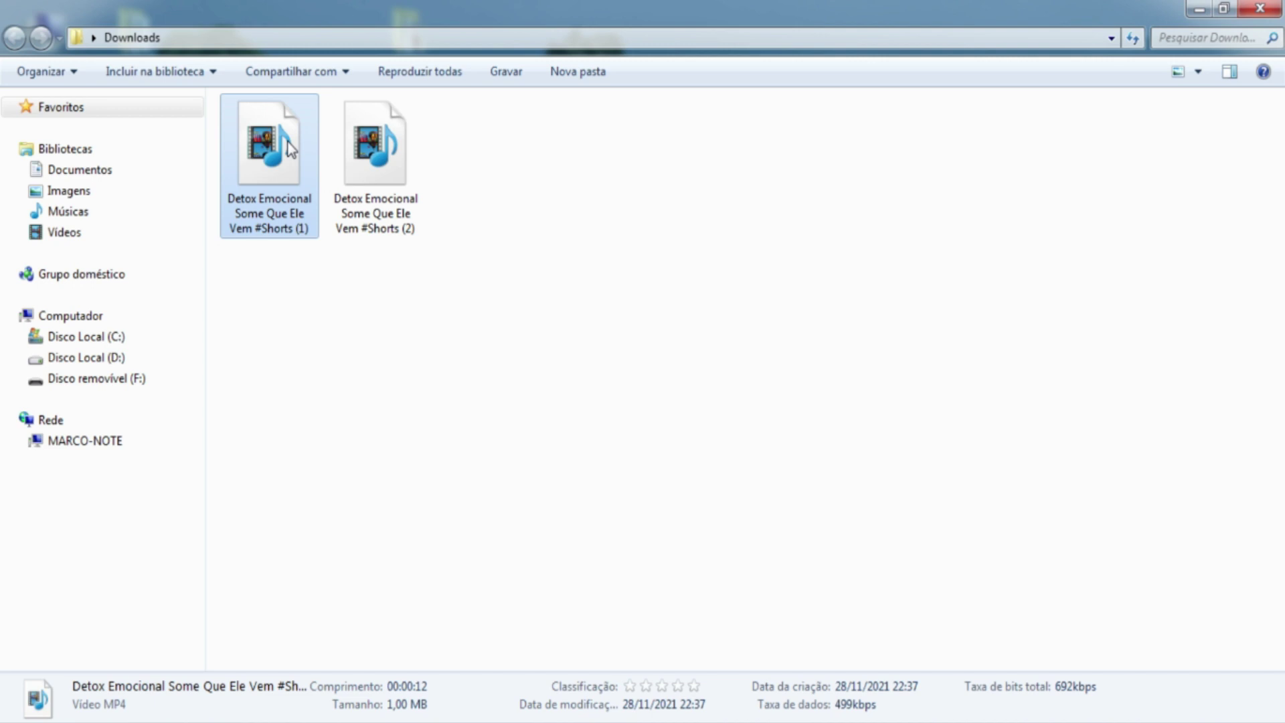
{"action": "right_click", "coordinate": [291, 148]}
{"action": "left_click", "coordinate": [351, 519]}
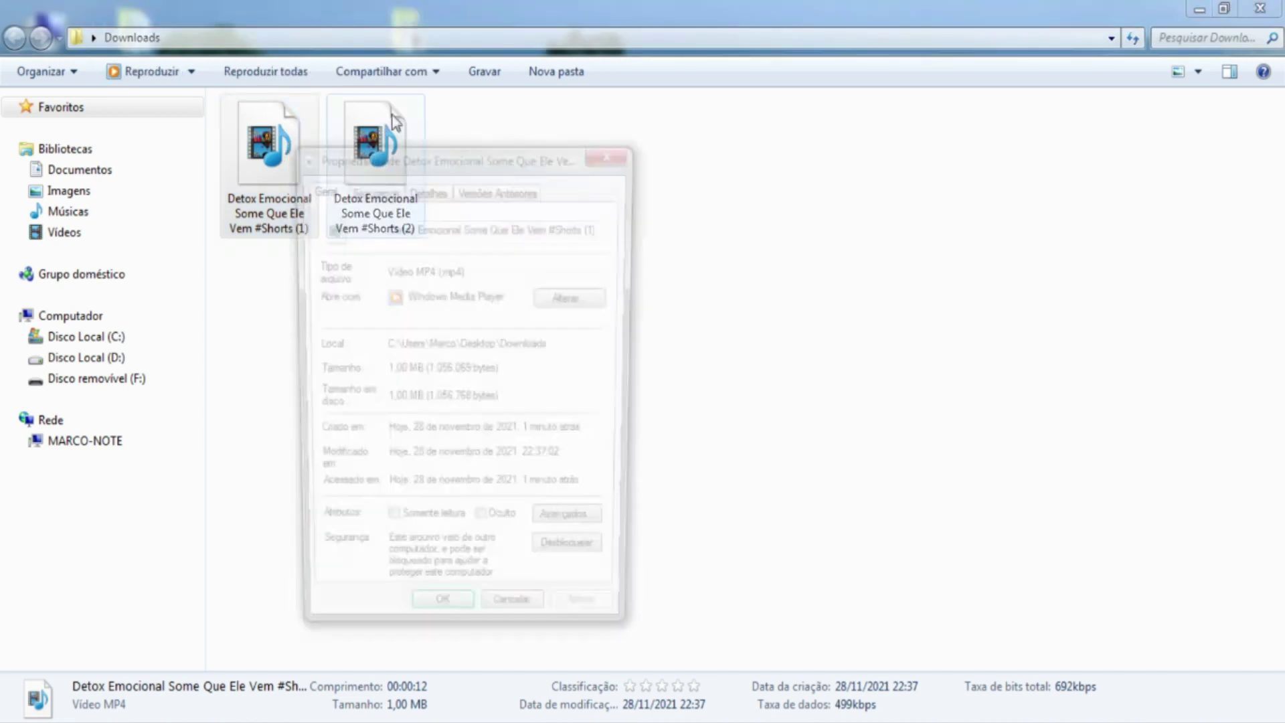
{"action": "left_click", "coordinate": [426, 190]}
{"action": "left_click", "coordinate": [509, 266]}
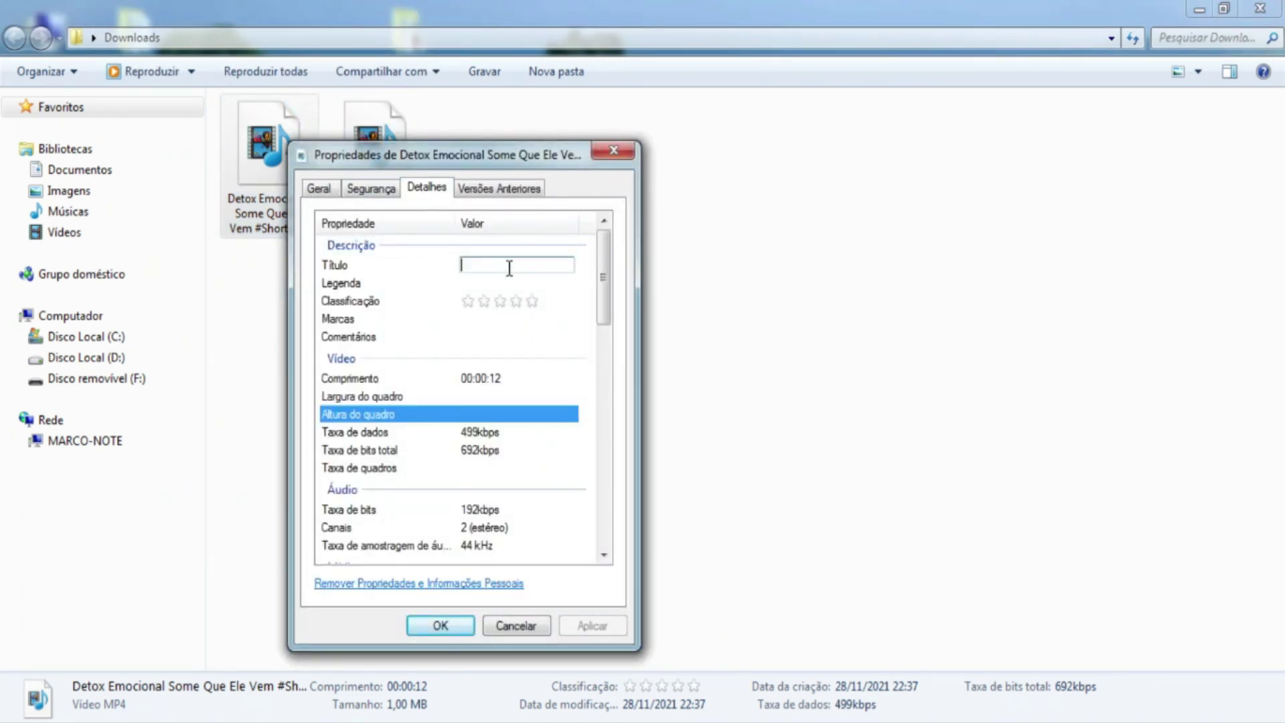
{"action": "key", "text": "ctrl+v"}
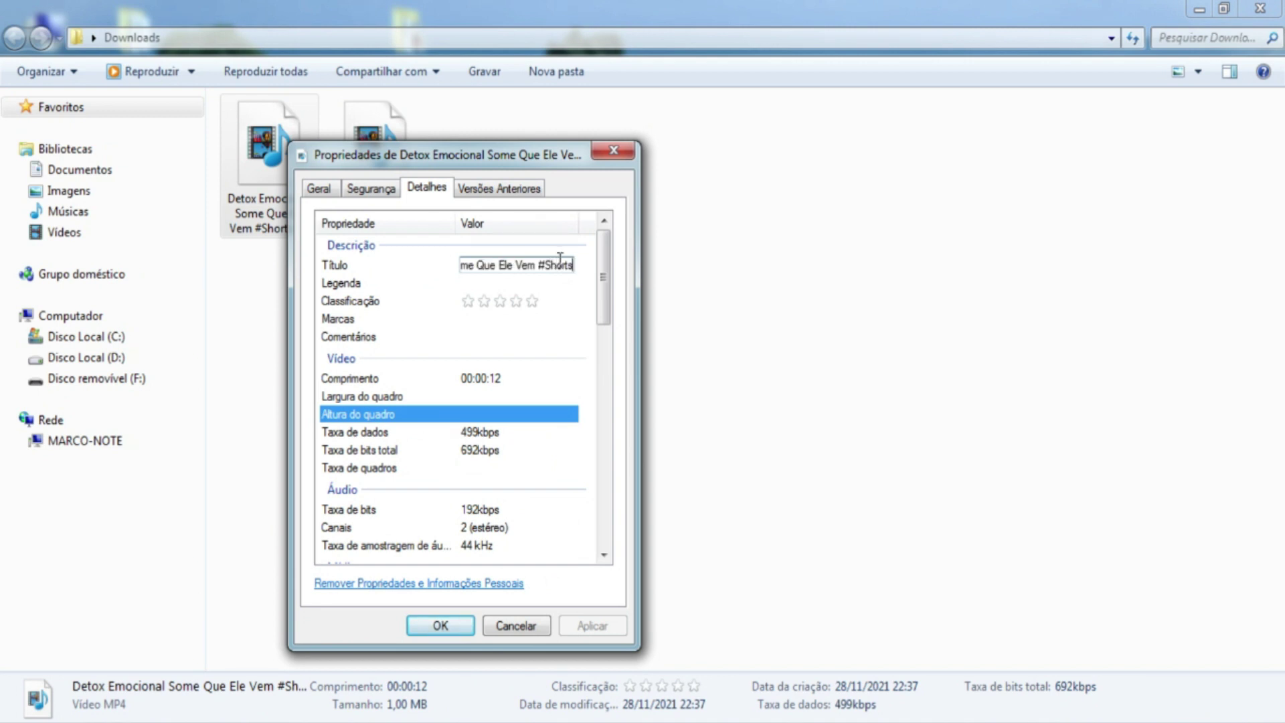
{"action": "left_click", "coordinate": [534, 302]}
{"action": "left_click", "coordinate": [591, 626]}
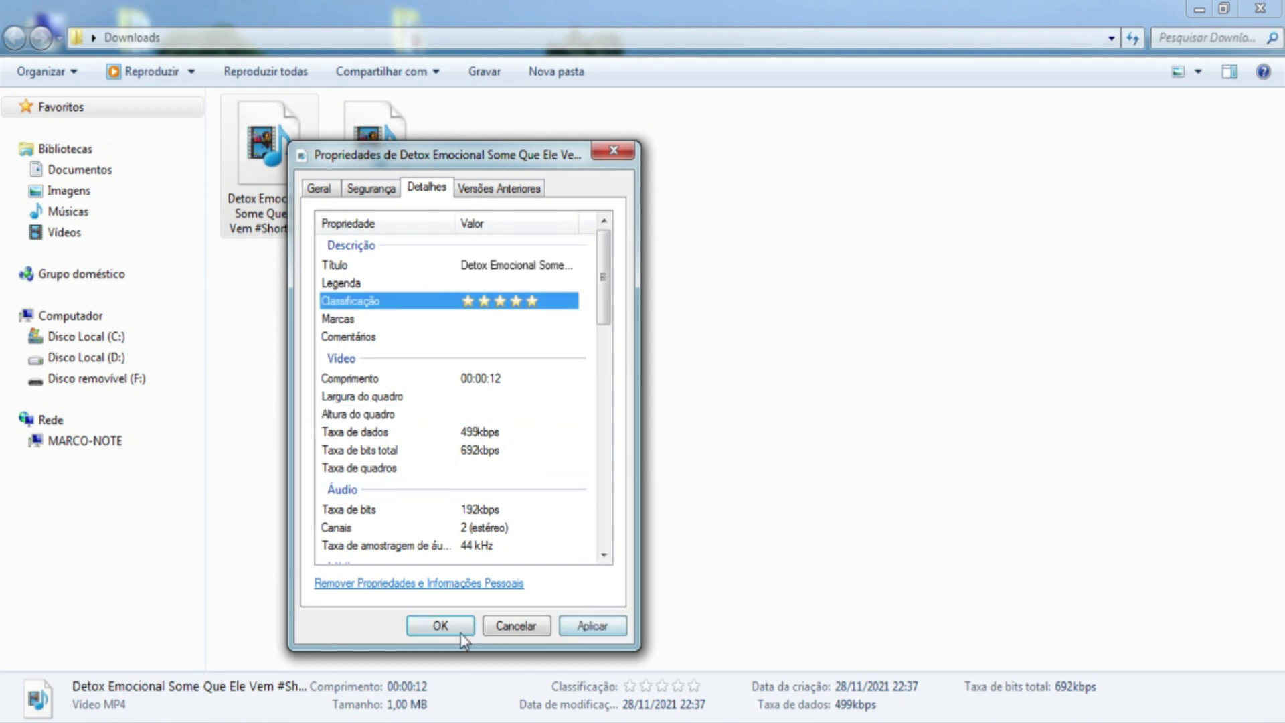
{"action": "left_click", "coordinate": [440, 626]}
Step: Open the properties of the video file "Detox Emocional Some Que Ele Vem #Shorts (2)"
{"action": "left_click", "coordinate": [383, 186]}
{"action": "right_click", "coordinate": [383, 185]}
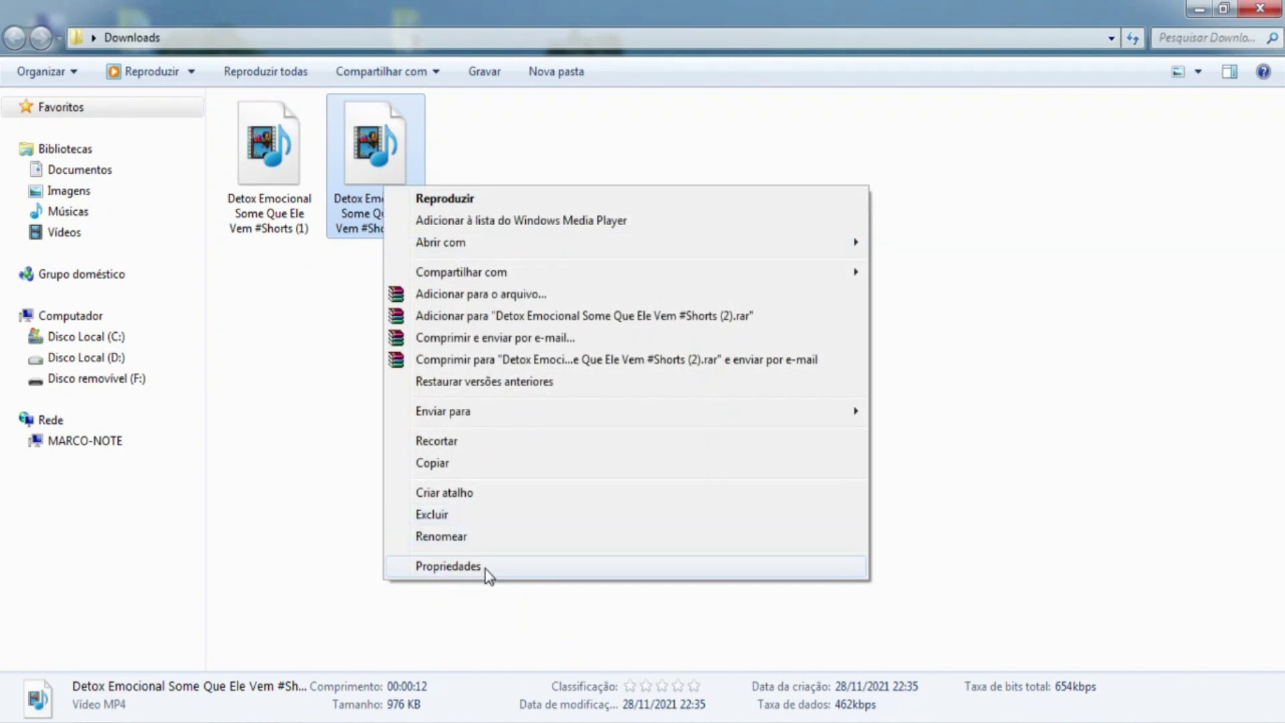
{"action": "left_click", "coordinate": [447, 566]}
{"action": "left_click", "coordinate": [522, 233]}
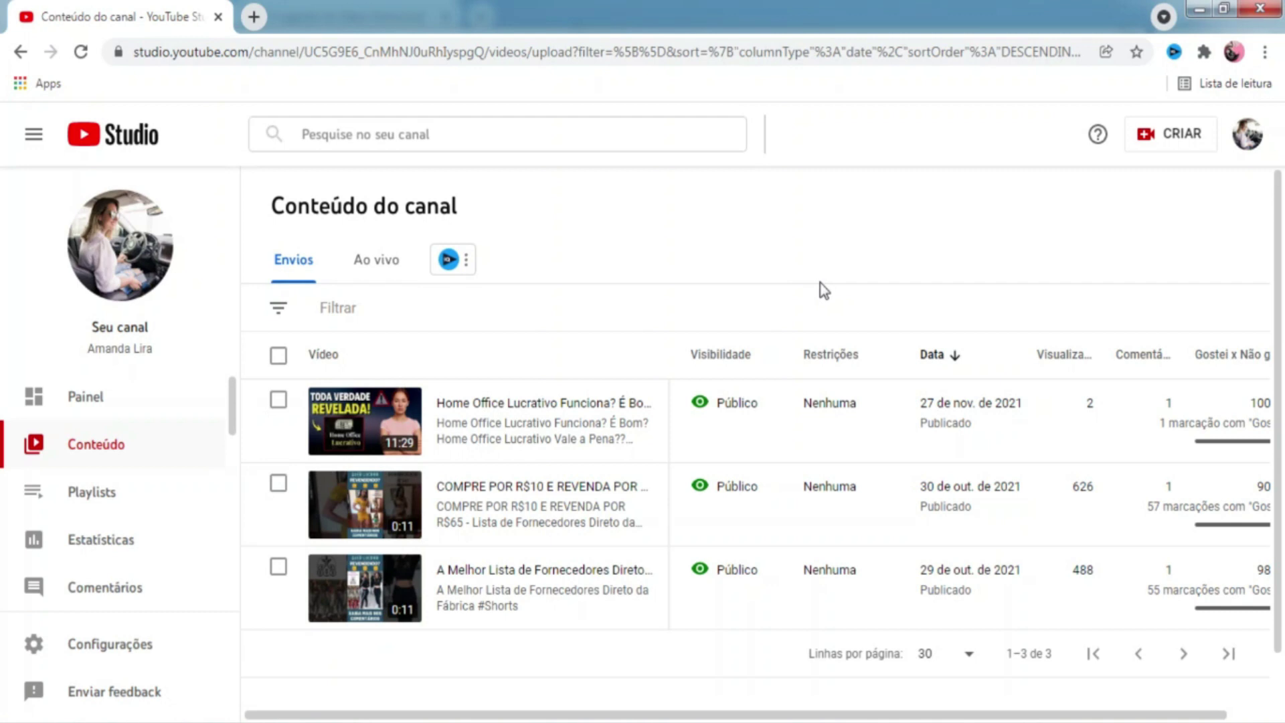
Step: In YouTube Studio, start a new video upload with the file "Detox Emocional Some Que Ele Vem #Shorts (1)"
{"action": "left_click", "coordinate": [1176, 139]}
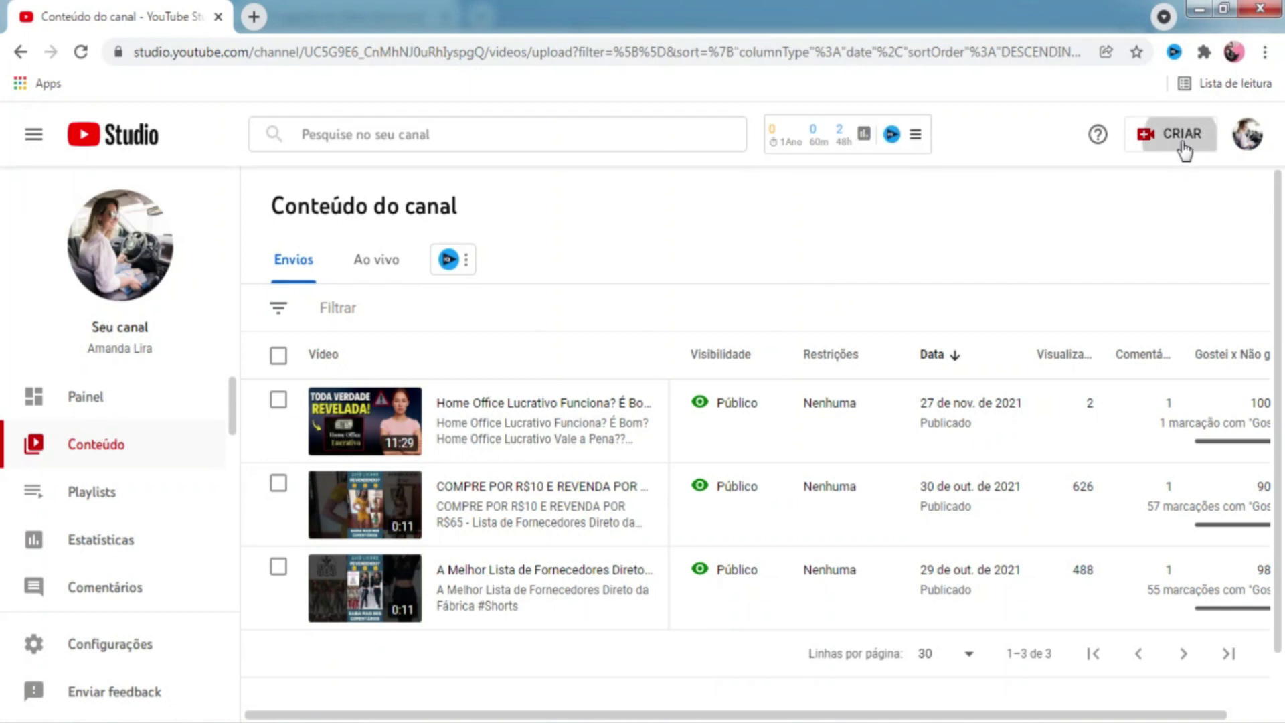
{"action": "left_click", "coordinate": [1158, 174]}
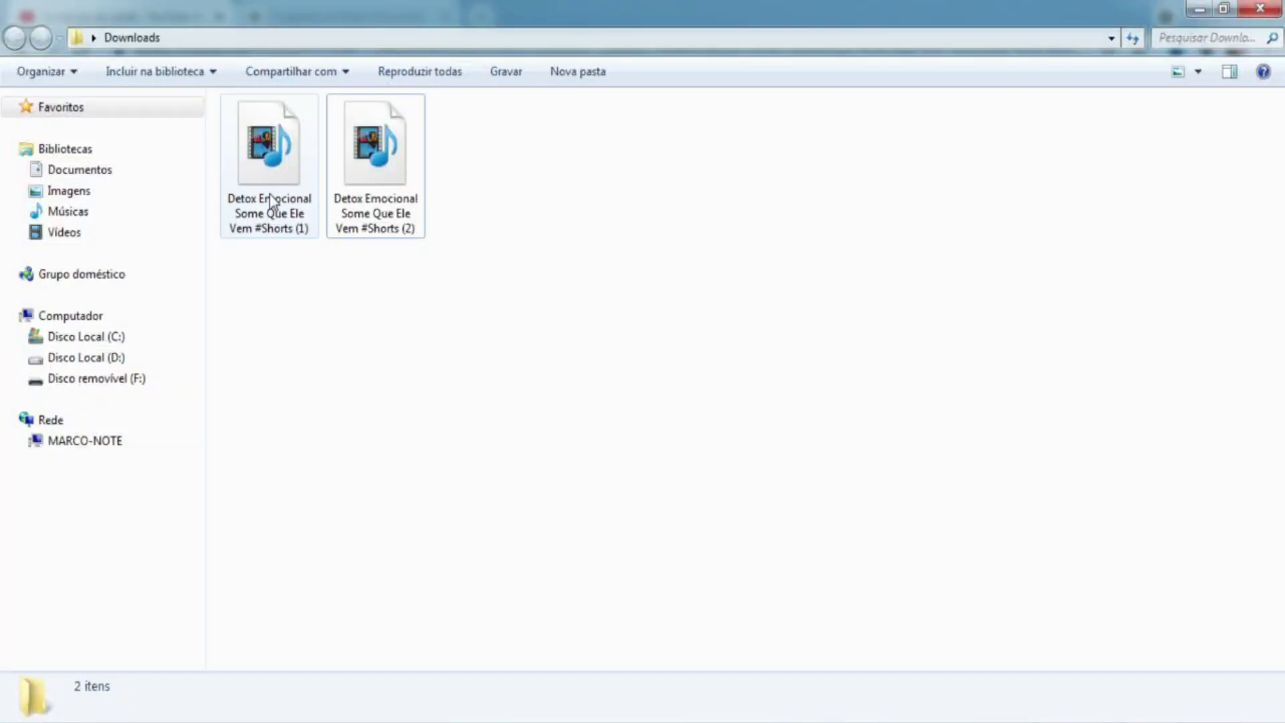
{"action": "left_click_drag", "start_coordinate": [275, 161], "coordinate": [630, 383]}
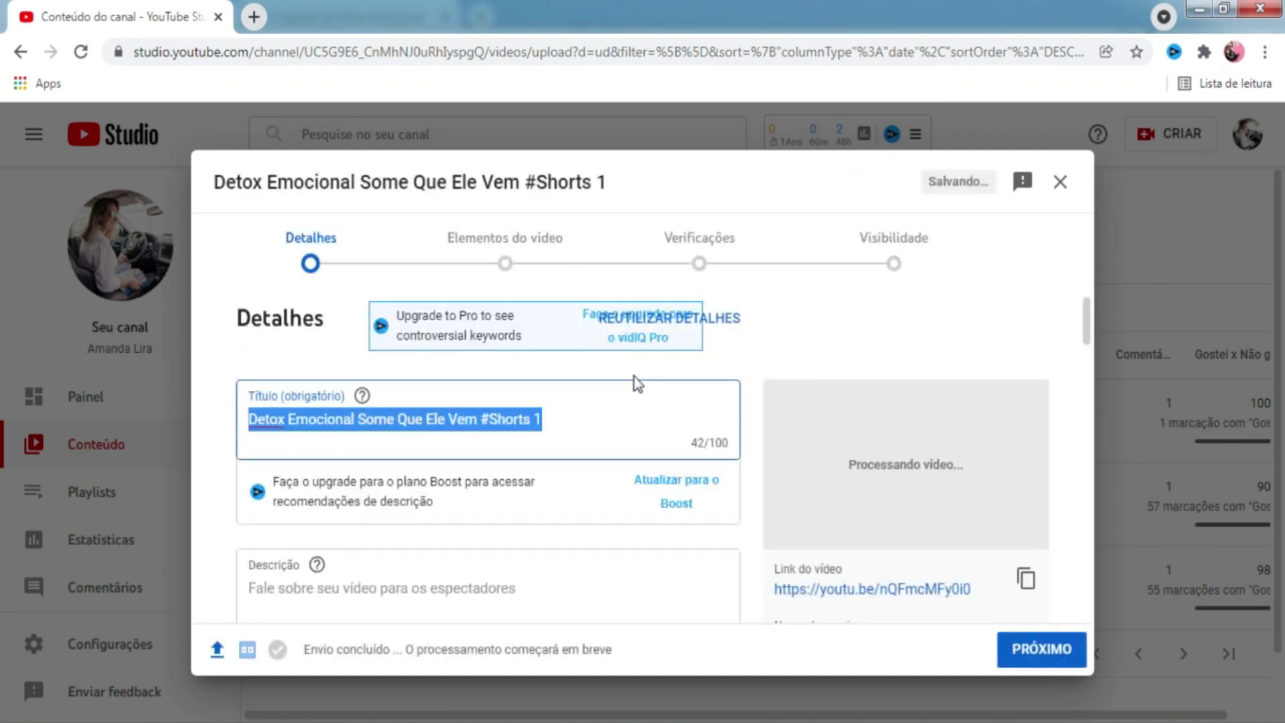
Step: Remove the trailing 1 from the video title and enter "Detox Emocional Some Que Ele Vem #Shorts" as the description
{"action": "left_click", "coordinate": [566, 420]}
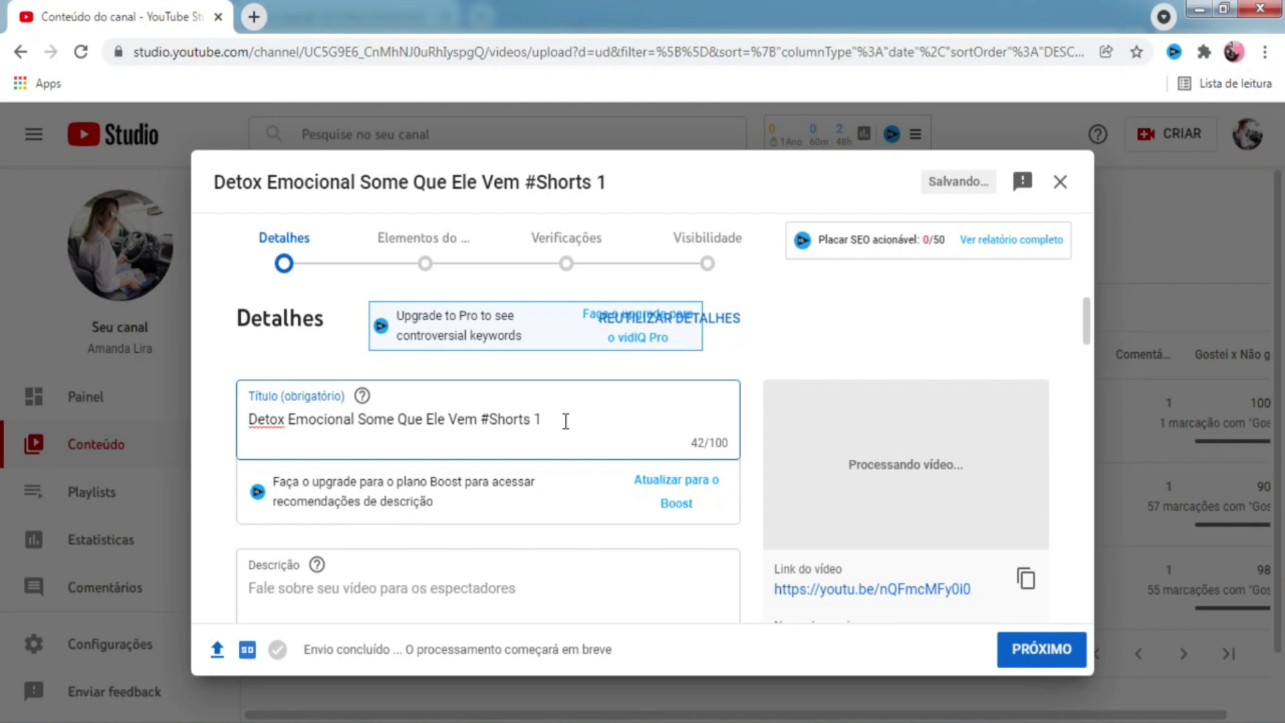
{"action": "left_click_drag", "start_coordinate": [1090, 299], "coordinate": [1090, 340]}
{"action": "left_click", "coordinate": [477, 402]}
{"action": "type", "text": "Detox Emocional Some Que Ele Vem #Shorts"}
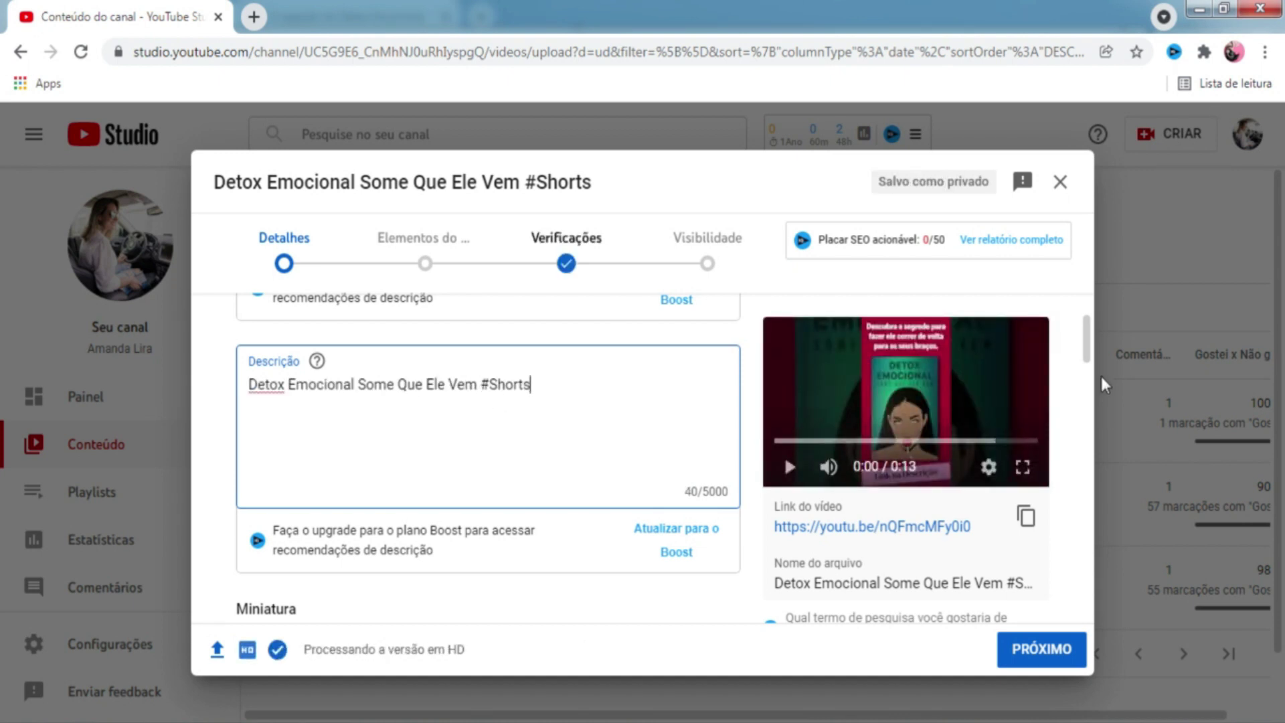
Step: Add the uploaded video to the Shorts playlist
{"action": "left_click_drag", "start_coordinate": [1088, 343], "coordinate": [1088, 398]}
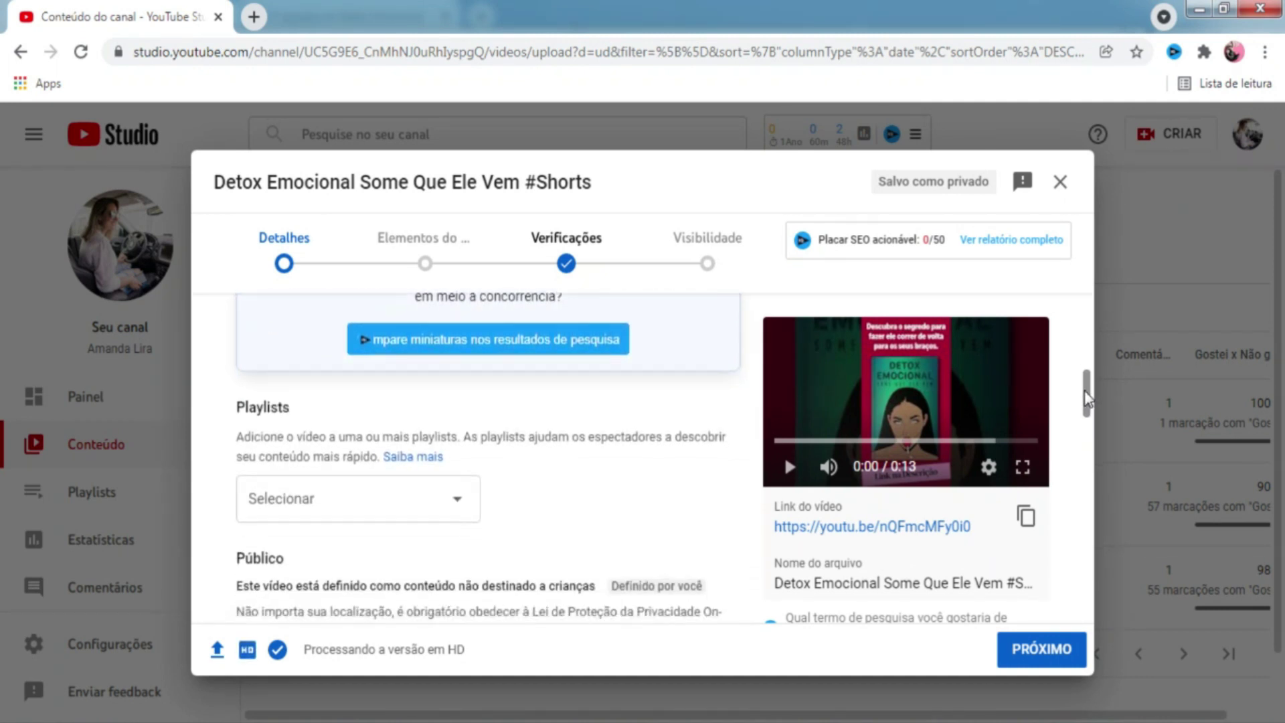
{"action": "left_click", "coordinate": [464, 504]}
{"action": "left_click", "coordinate": [309, 348]}
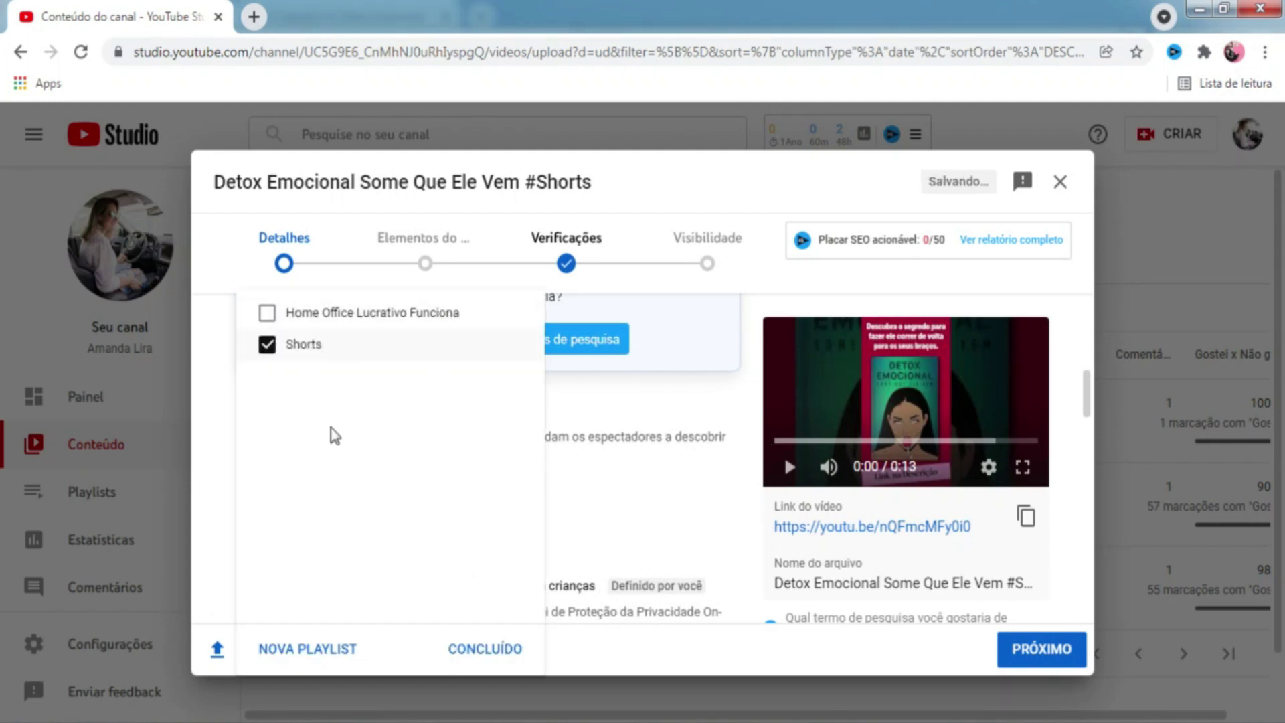
{"action": "left_click", "coordinate": [486, 650]}
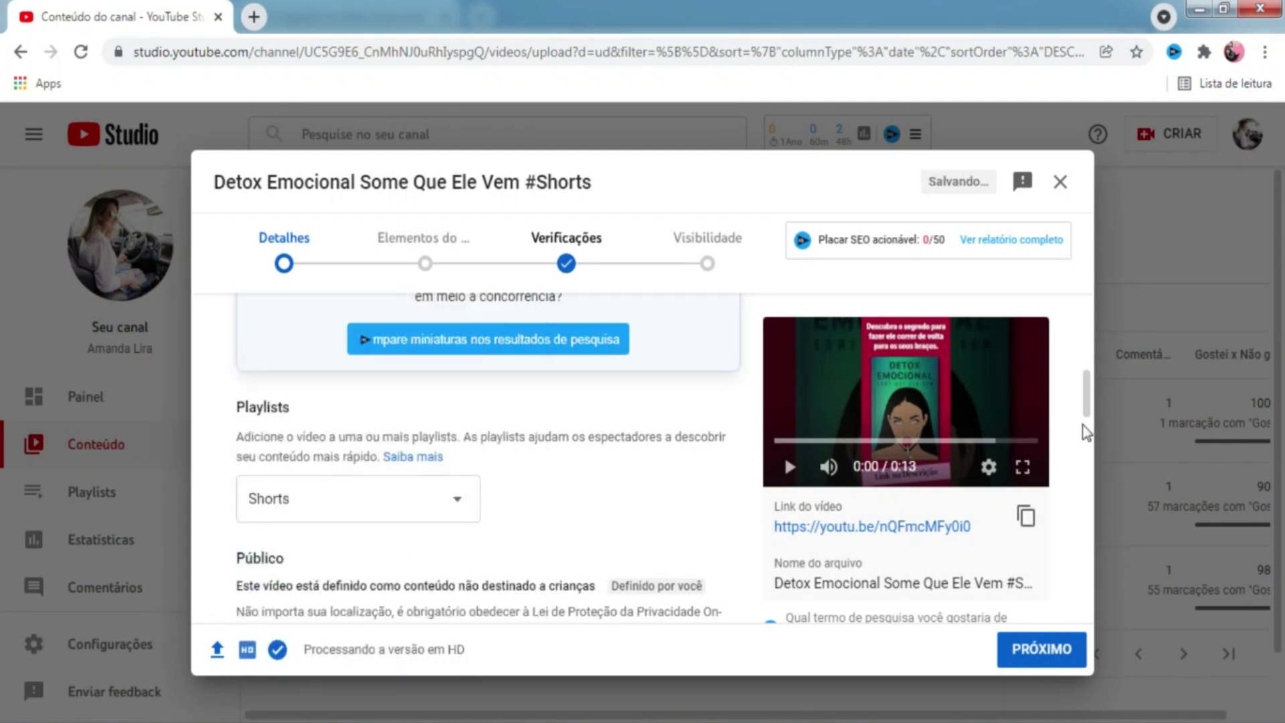
Step: Add the Vídeo 1 tags from the Word document: detox emocional livro, detox emocional, detox emocional ebook, detox emocional some que ele vem
{"action": "scroll", "coordinate": [1086, 432], "scroll_direction": "down", "scroll_amount": 10}
{"action": "left_click_drag", "start_coordinate": [1086, 475], "coordinate": [1086, 512]}
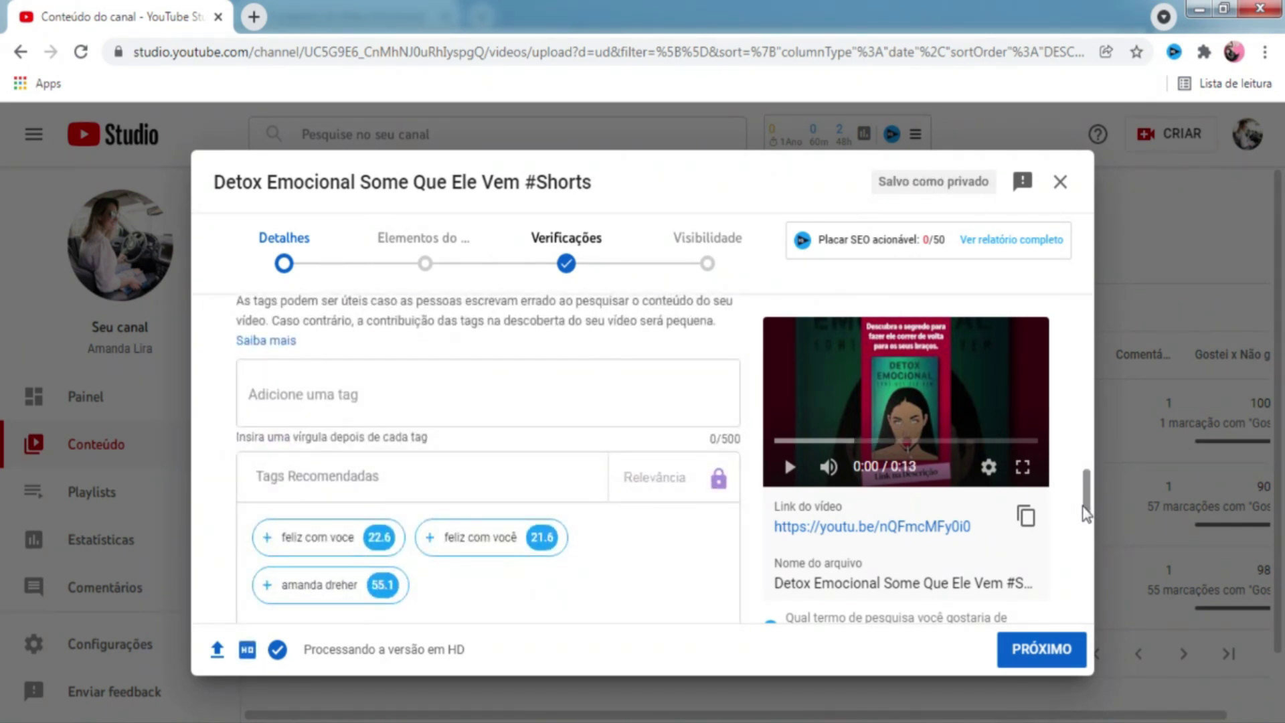
{"action": "key", "text": "alt+Tab"}
{"action": "left_click_drag", "start_coordinate": [402, 365], "coordinate": [359, 327]}
{"action": "right_click", "coordinate": [360, 327]}
{"action": "left_click", "coordinate": [402, 361]}
{"action": "key", "text": "alt+Tab"}
{"action": "key", "text": "ctrl+v"}
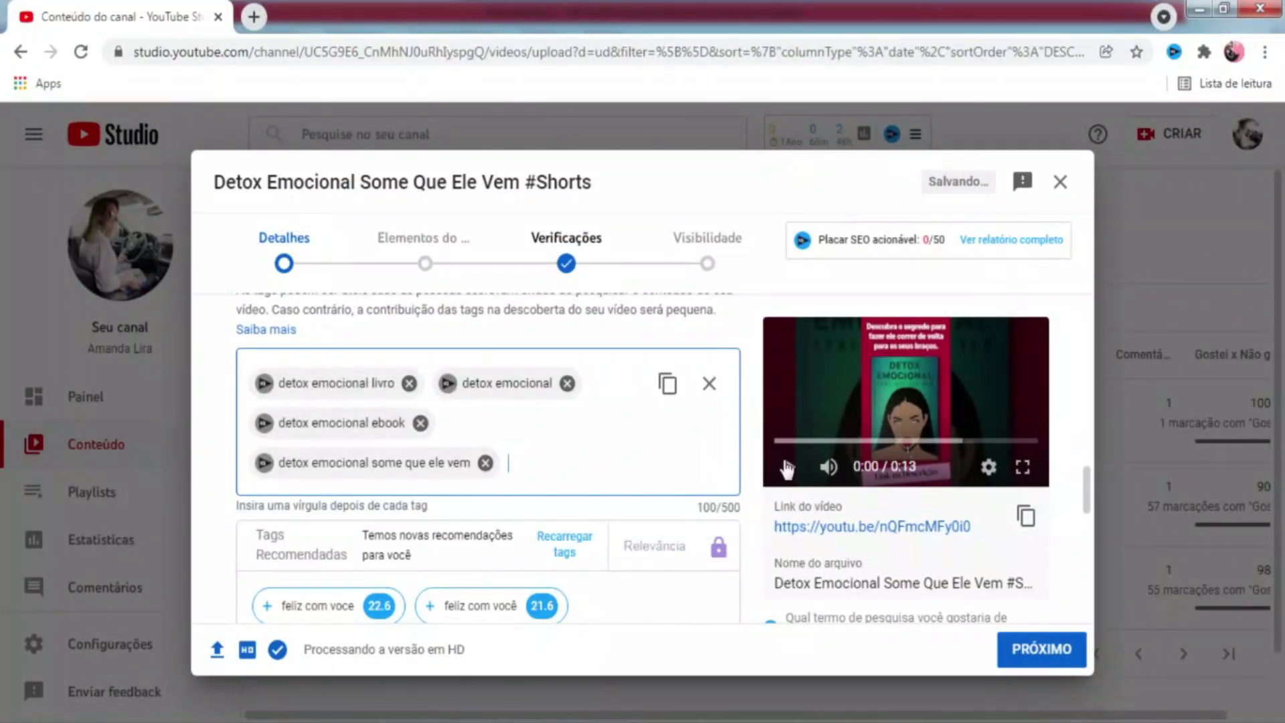
Step: Continue through the remaining upload stages, save the video with Não listado visibility, and close the publication notice
{"action": "left_click_drag", "start_coordinate": [1087, 480], "coordinate": [1099, 604]}
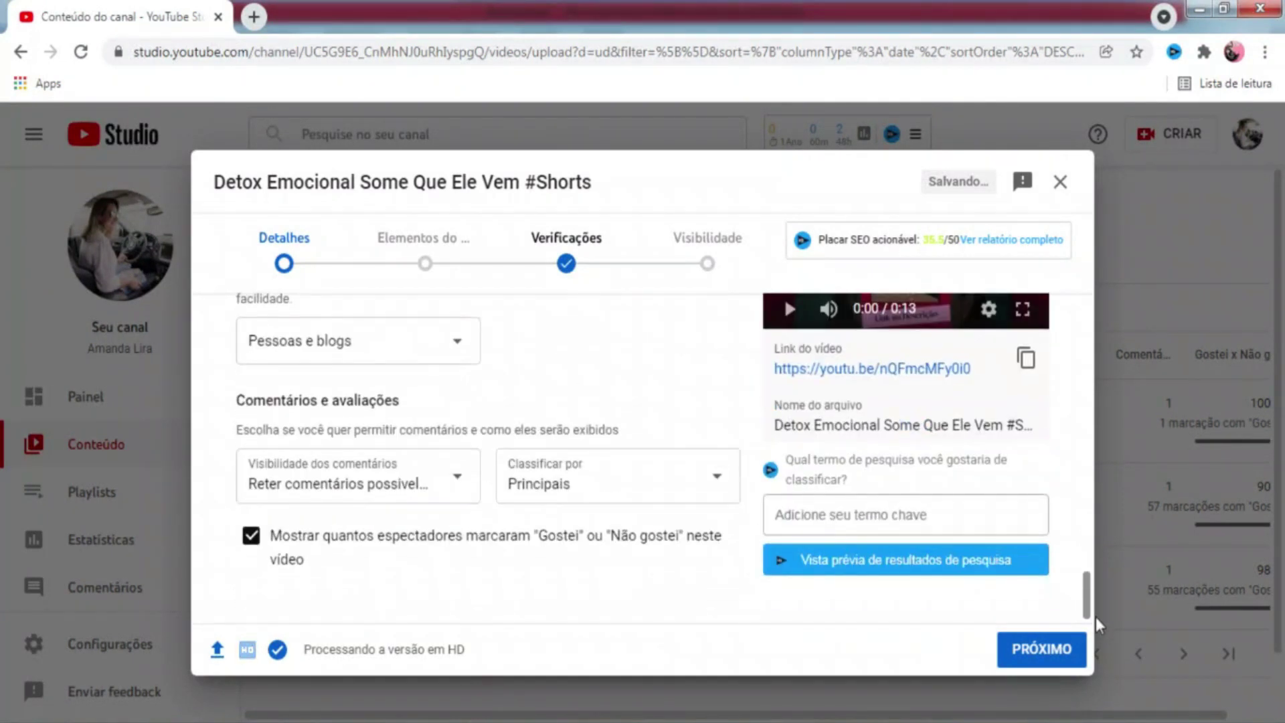
{"action": "left_click", "coordinate": [1042, 649]}
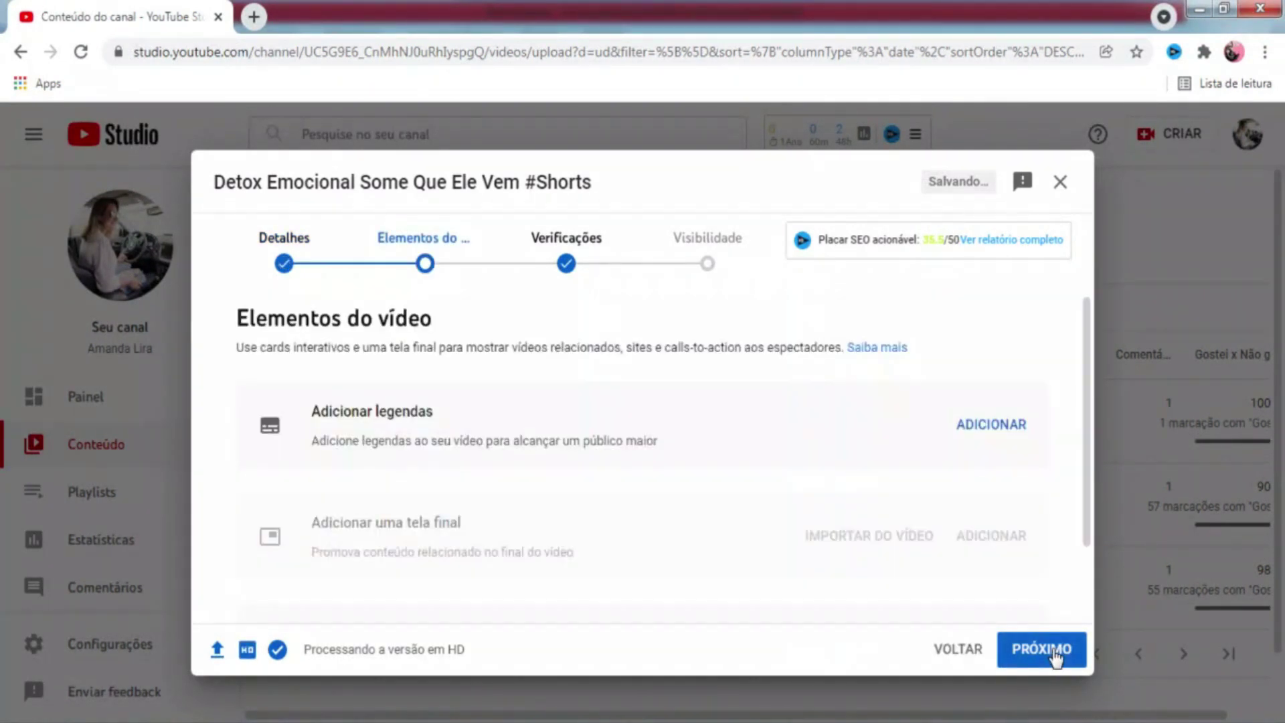
{"action": "left_click", "coordinate": [1056, 655]}
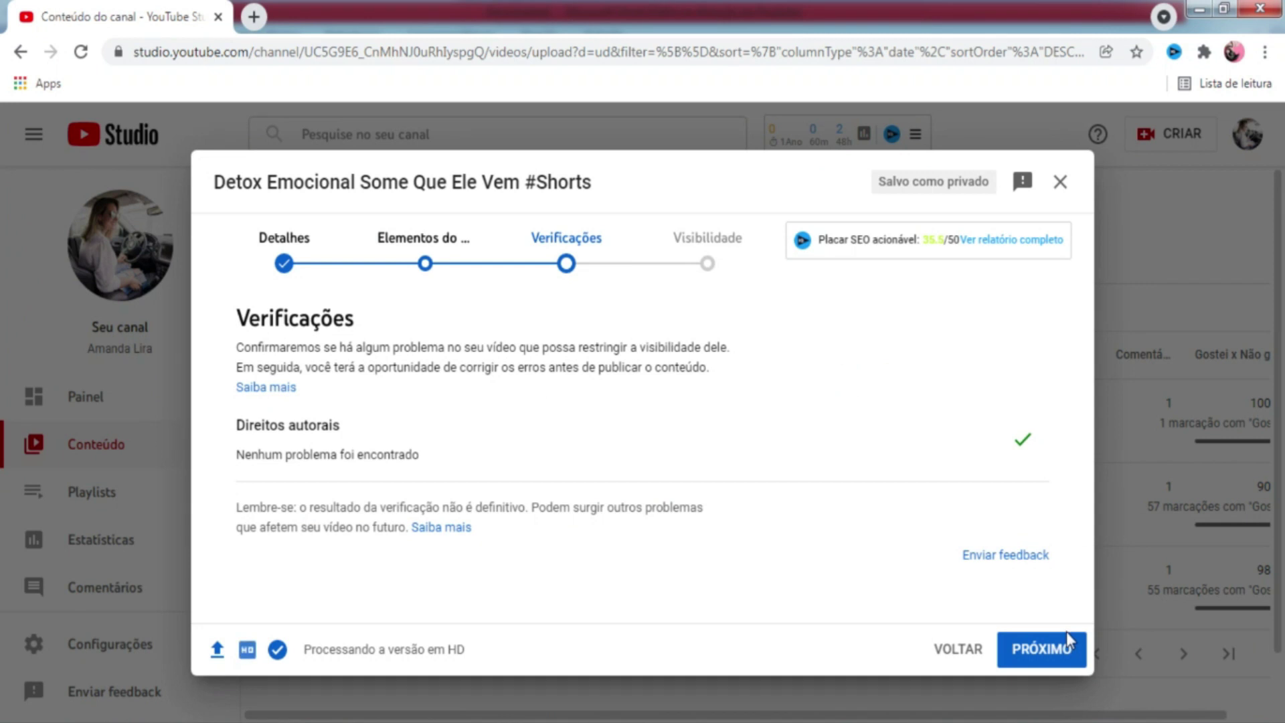
{"action": "left_click", "coordinate": [1062, 654]}
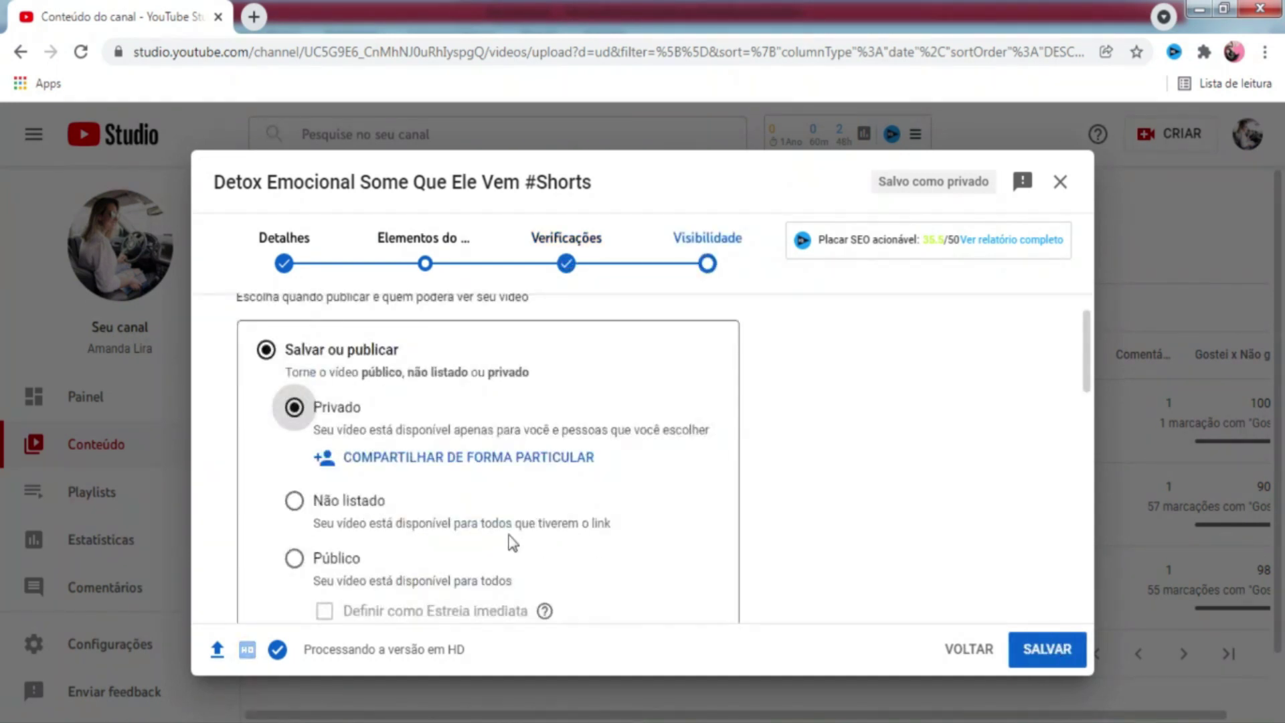
{"action": "left_click", "coordinate": [350, 507]}
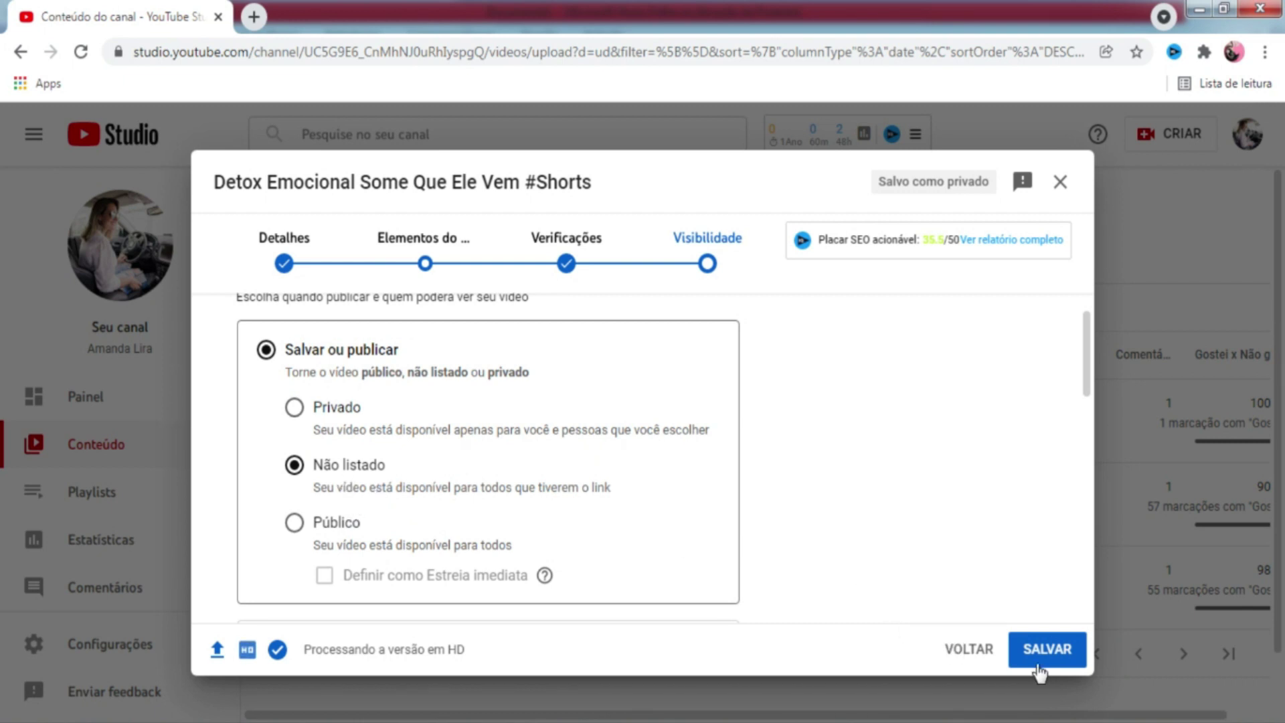
{"action": "left_click", "coordinate": [1058, 651]}
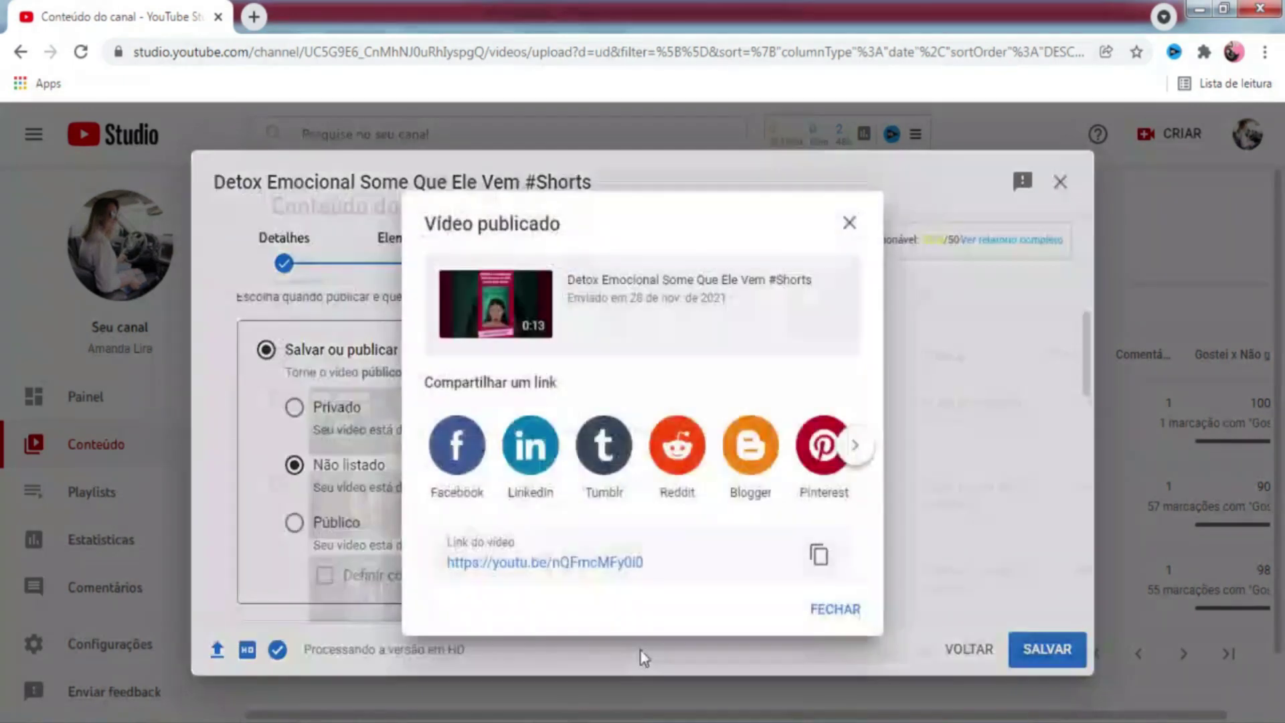
{"action": "left_click", "coordinate": [849, 223]}
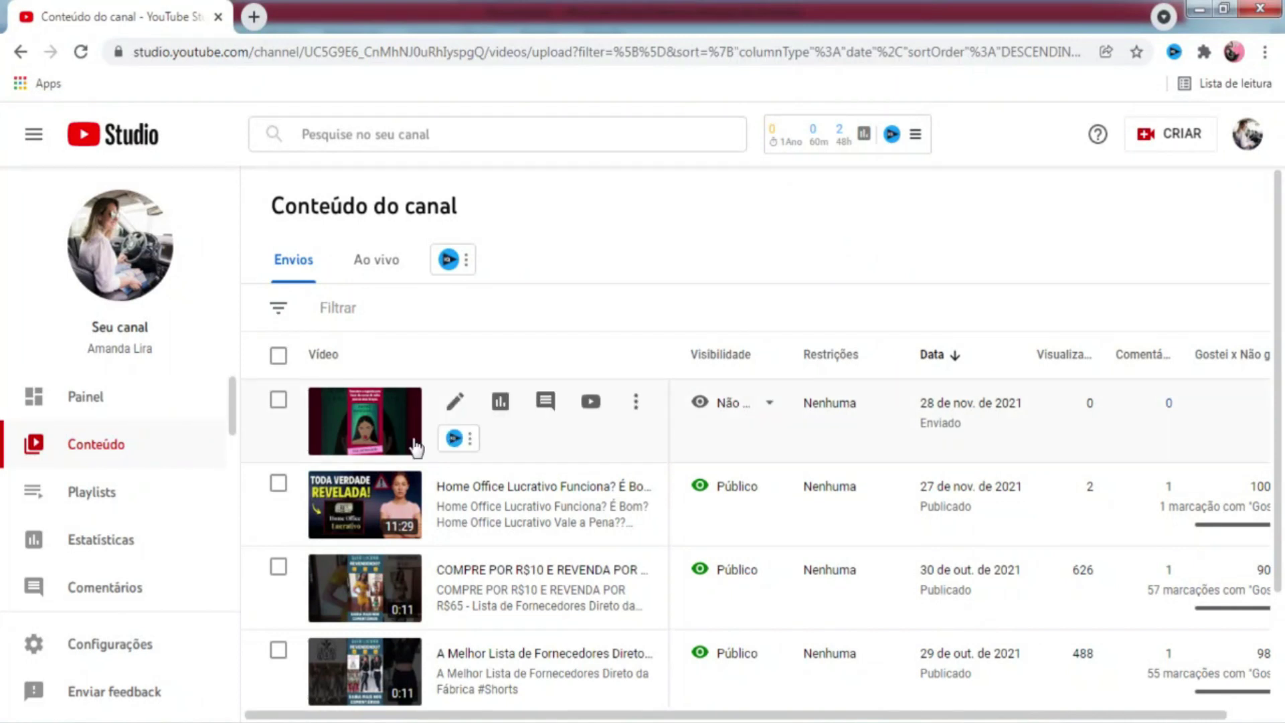
Step: Open the new Detox Emocional video's watch page from its details and like the video
{"action": "left_click", "coordinate": [456, 404]}
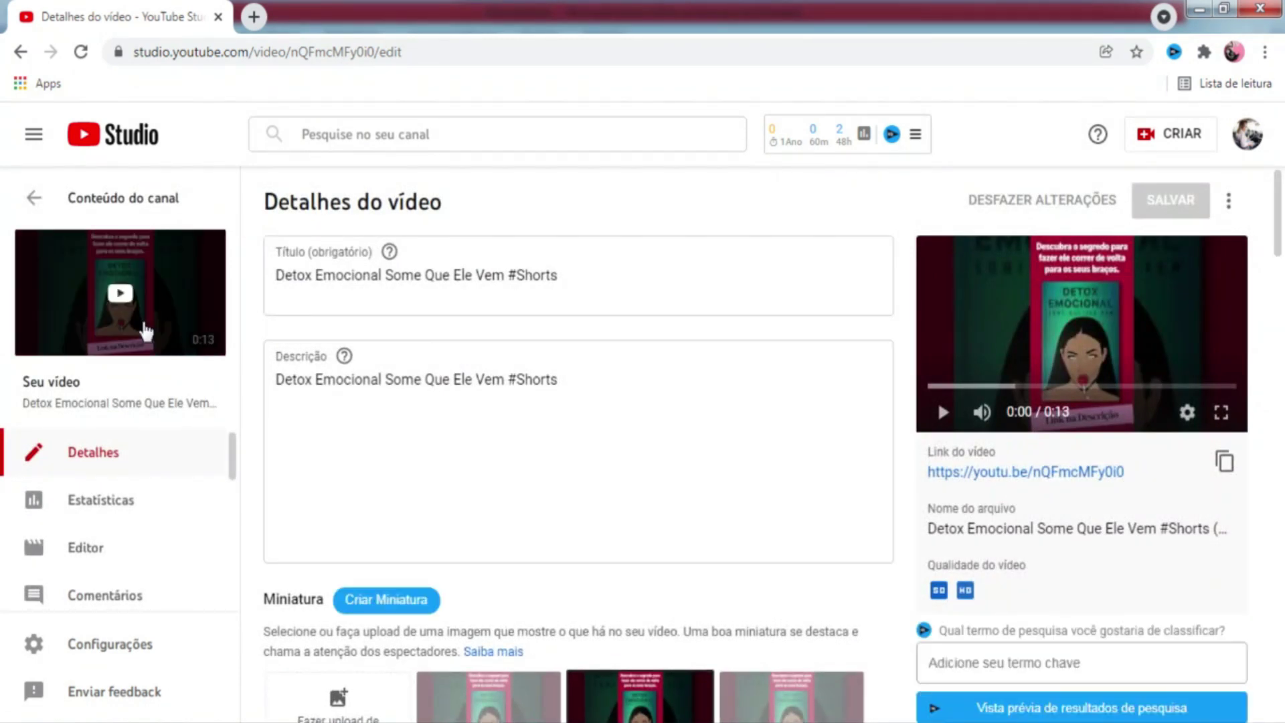
{"action": "left_click", "coordinate": [121, 311]}
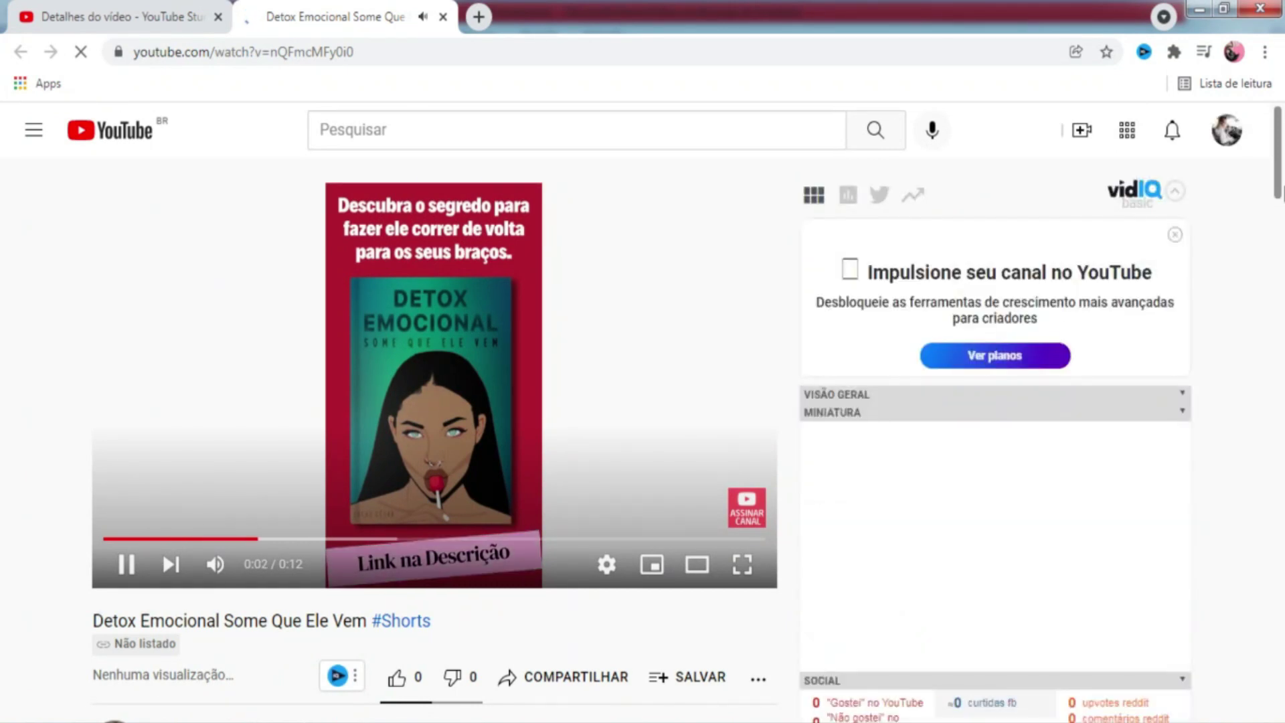
{"action": "left_click", "coordinate": [397, 677]}
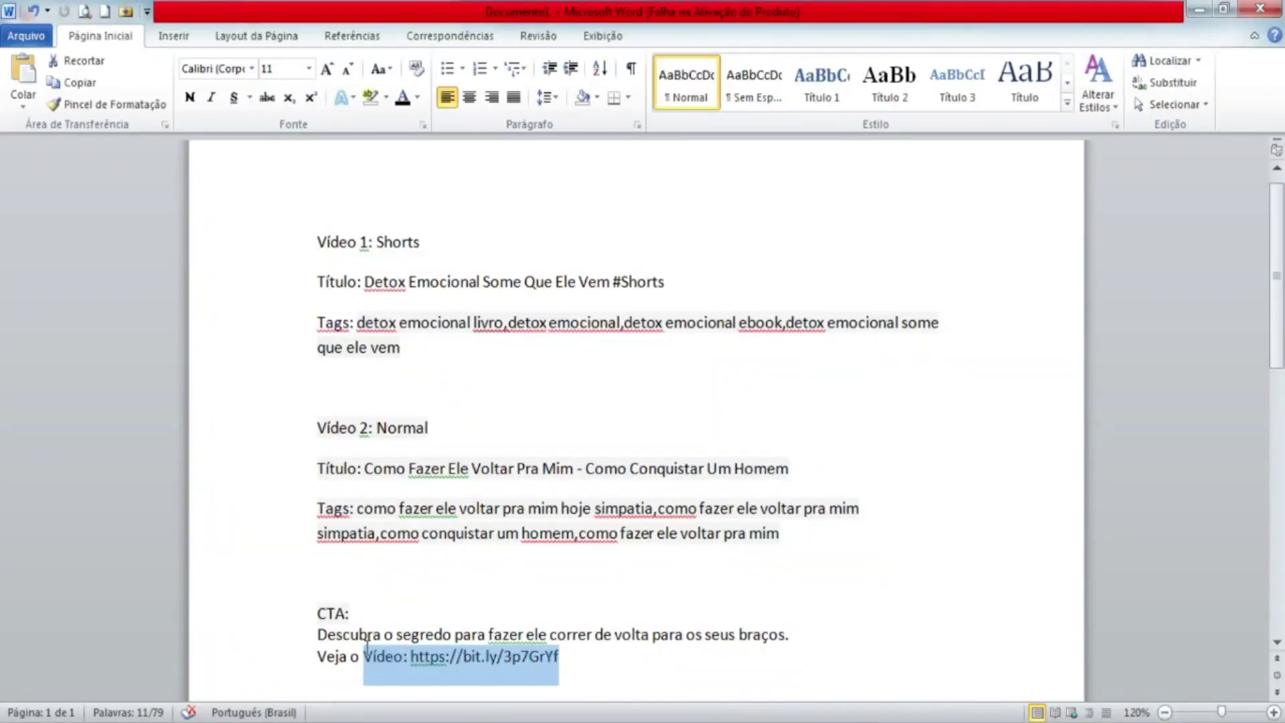
{"action": "left_click_drag", "start_coordinate": [317, 663], "coordinate": [314, 642]}
{"action": "key", "text": "ctrl+c"}
{"action": "right_click", "coordinate": [355, 650]}
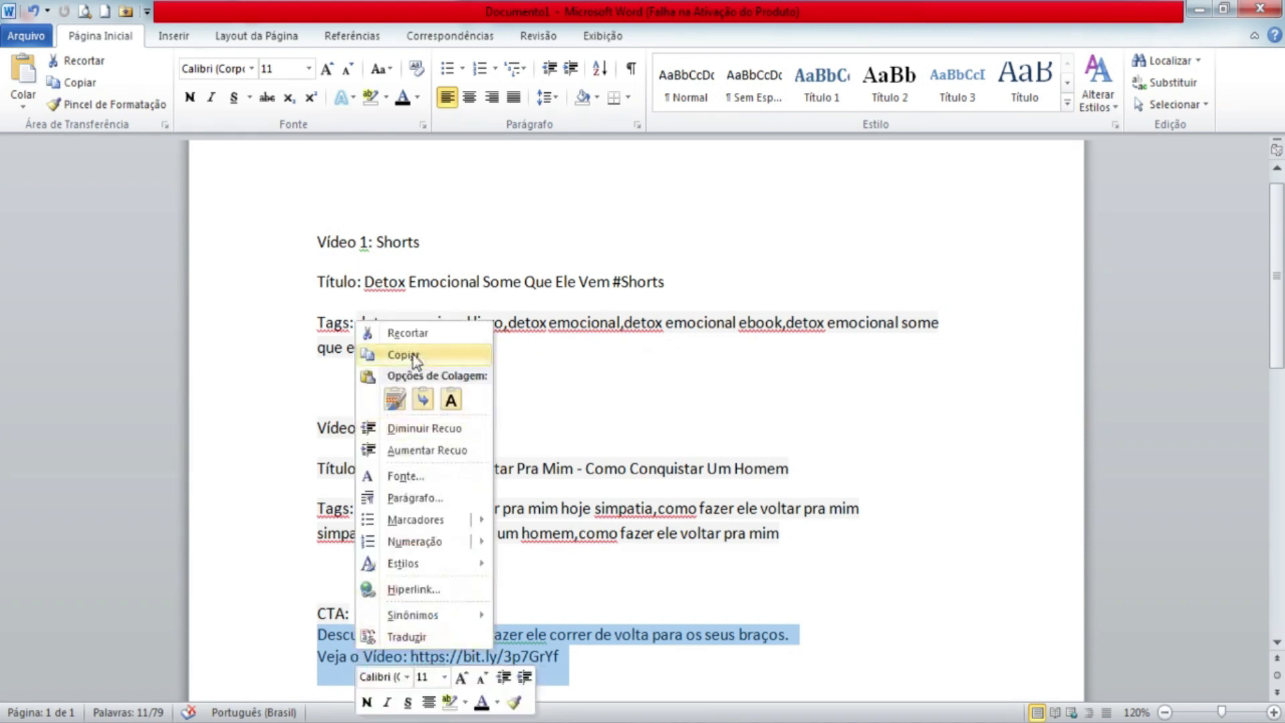
{"action": "left_click", "coordinate": [415, 353]}
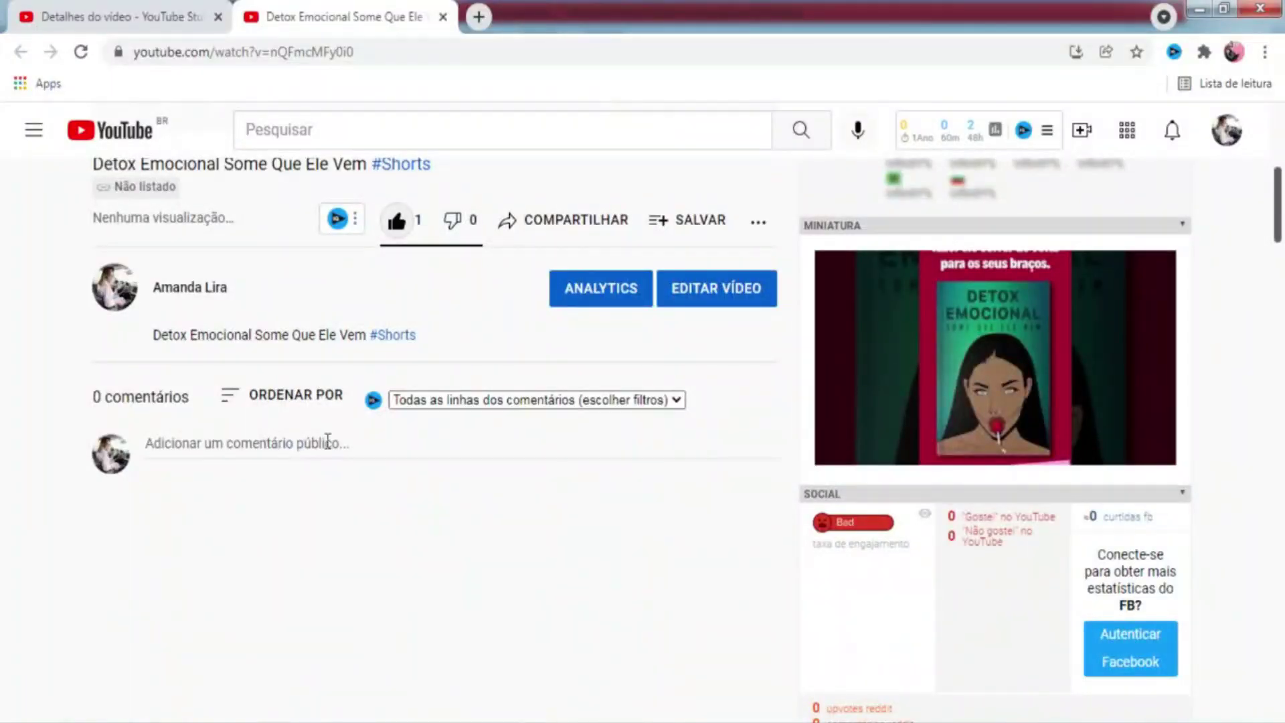
{"action": "left_click", "coordinate": [328, 442]}
{"action": "key", "text": "ctrl+v"}
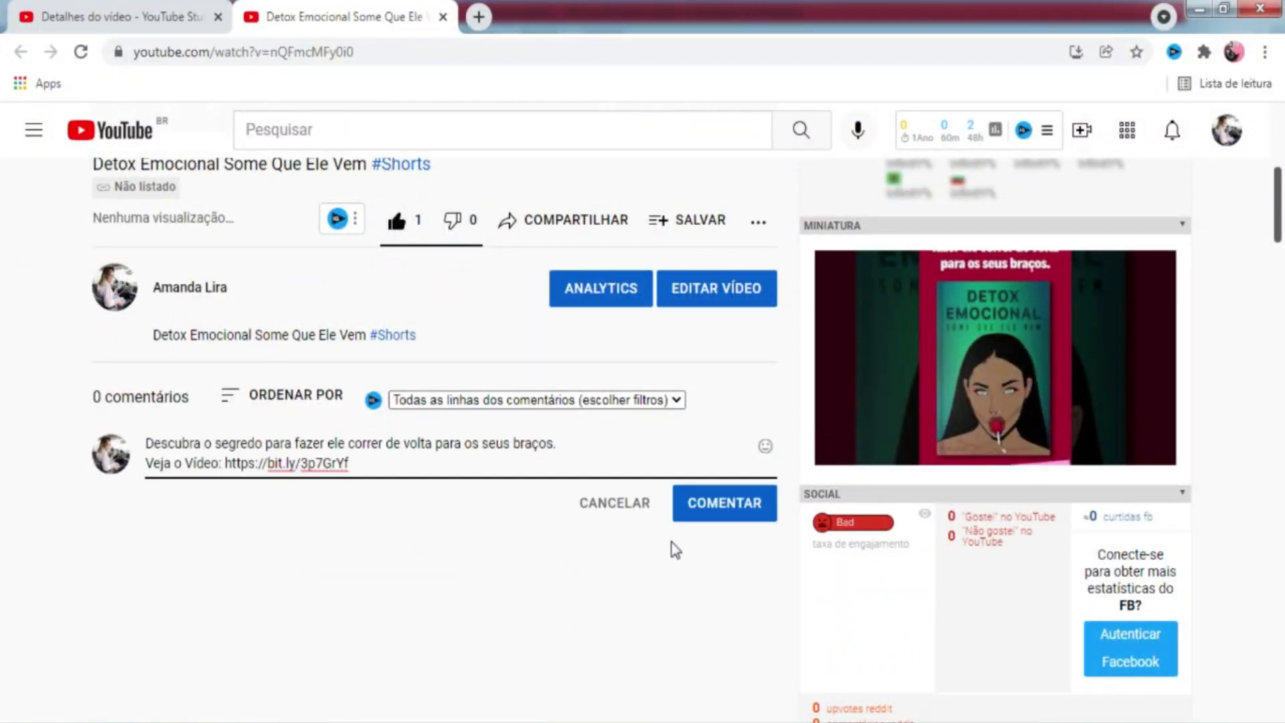
{"action": "left_click", "coordinate": [726, 516]}
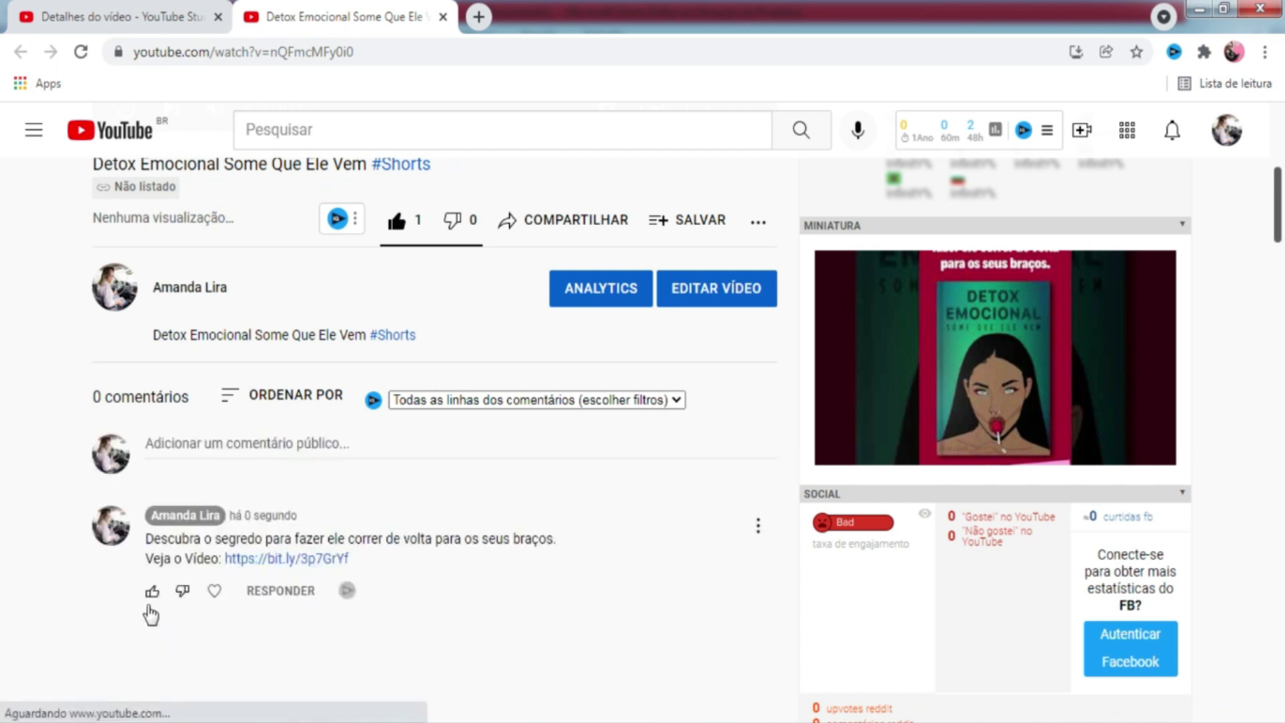
Step: Like and heart the posted CTA comment, and pin it to the video
{"action": "left_click", "coordinate": [152, 591]}
{"action": "left_click", "coordinate": [225, 592]}
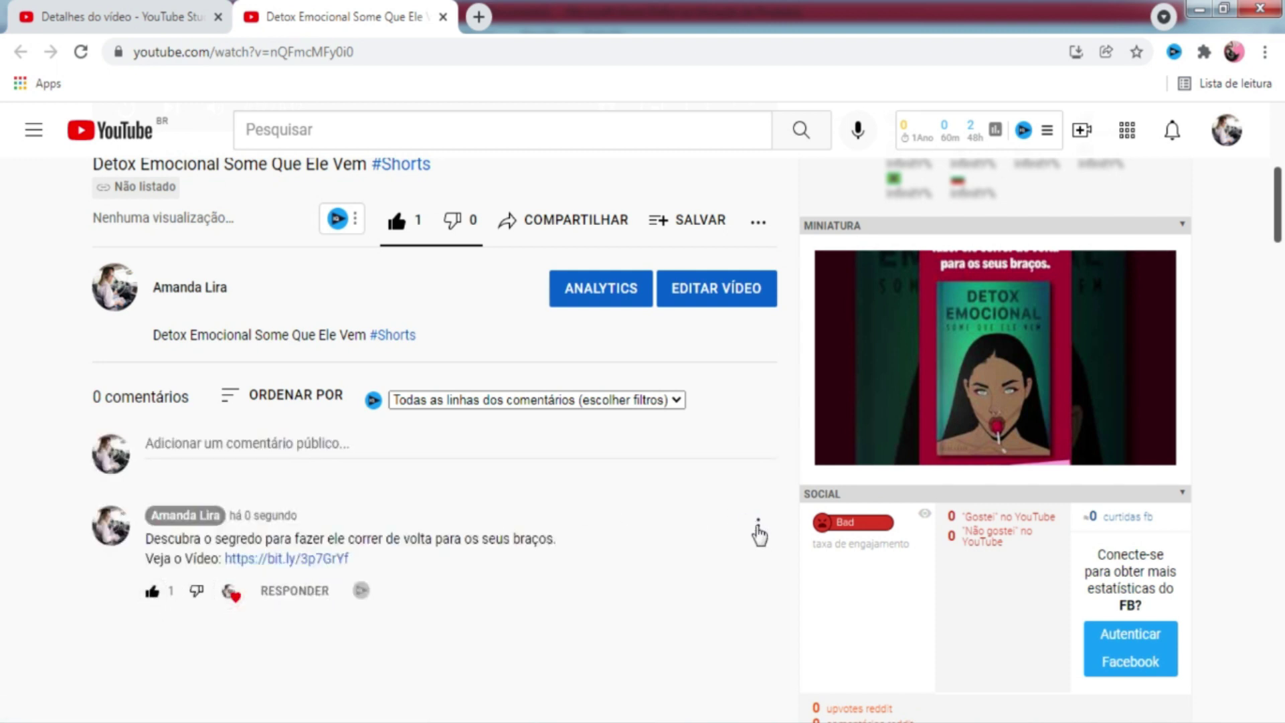
{"action": "left_click", "coordinate": [758, 529]}
{"action": "left_click", "coordinate": [770, 571]}
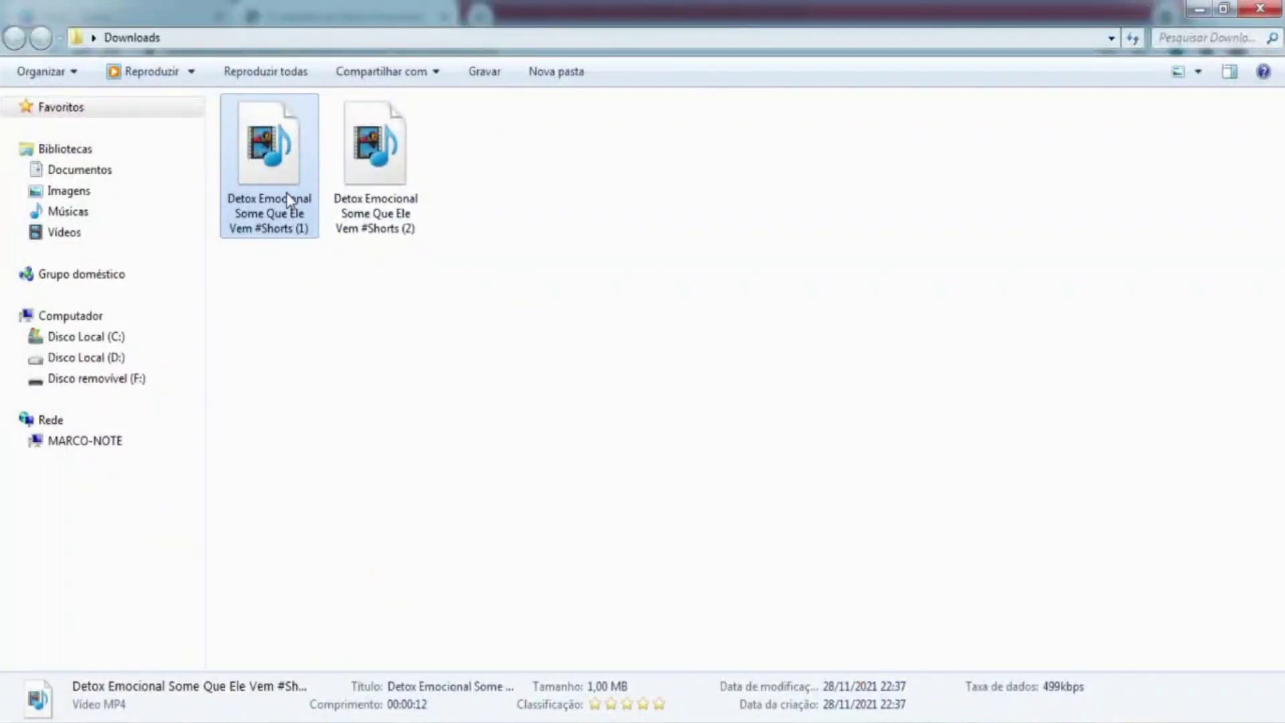
Step: Delete the file "Detox Emocional Some Que Ele Vem #Shorts (1)" and start a YouTube Studio upload with the file numbered (2)
{"action": "key", "text": "Delete"}
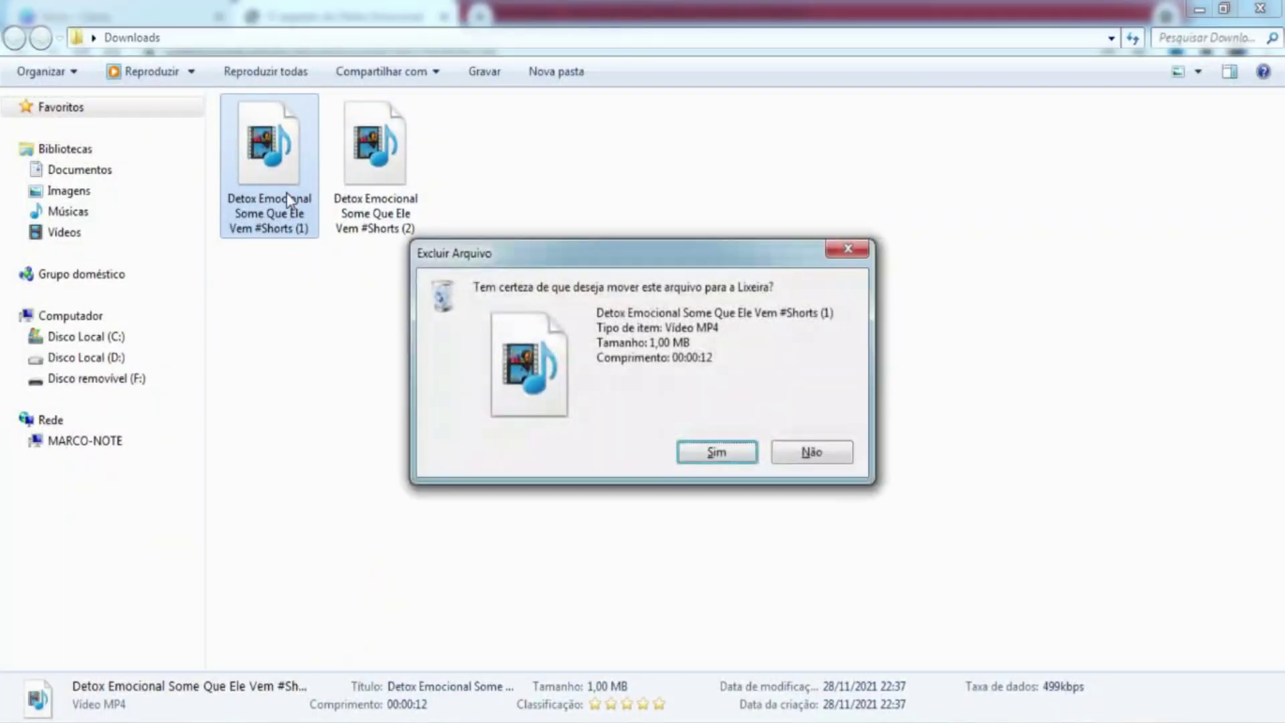
{"action": "left_click", "coordinate": [728, 453]}
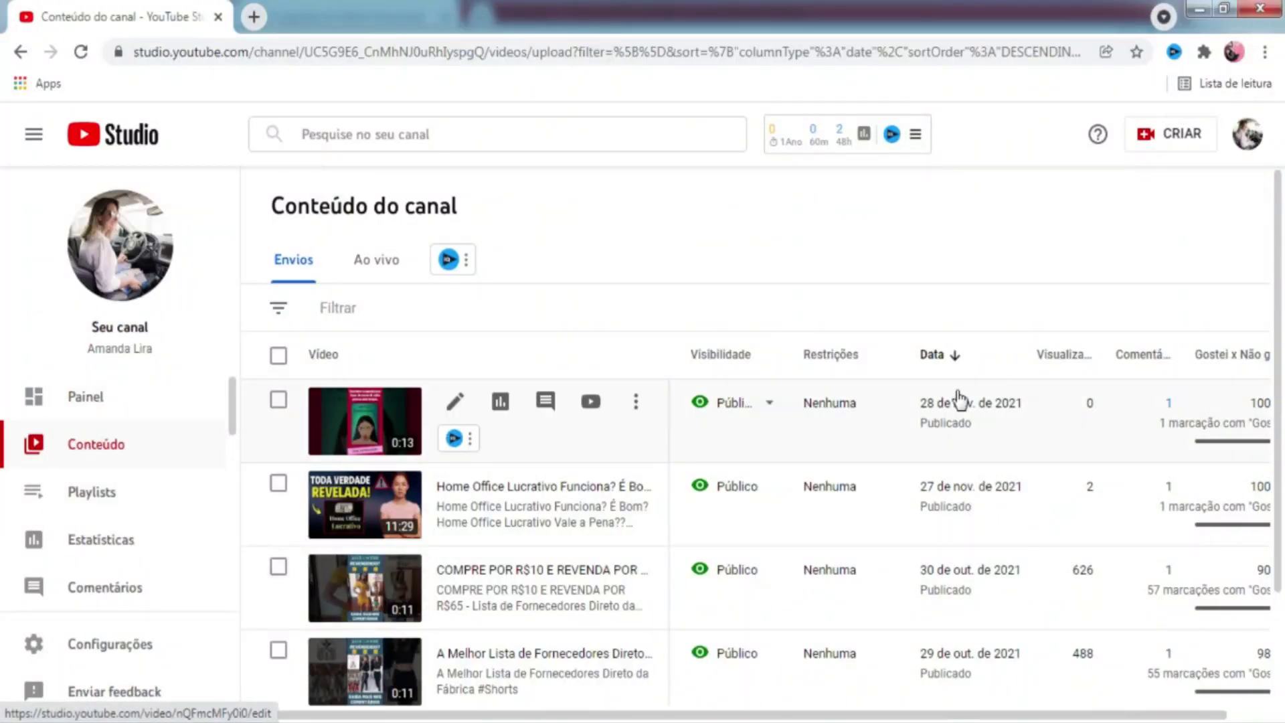
{"action": "left_click", "coordinate": [1201, 133]}
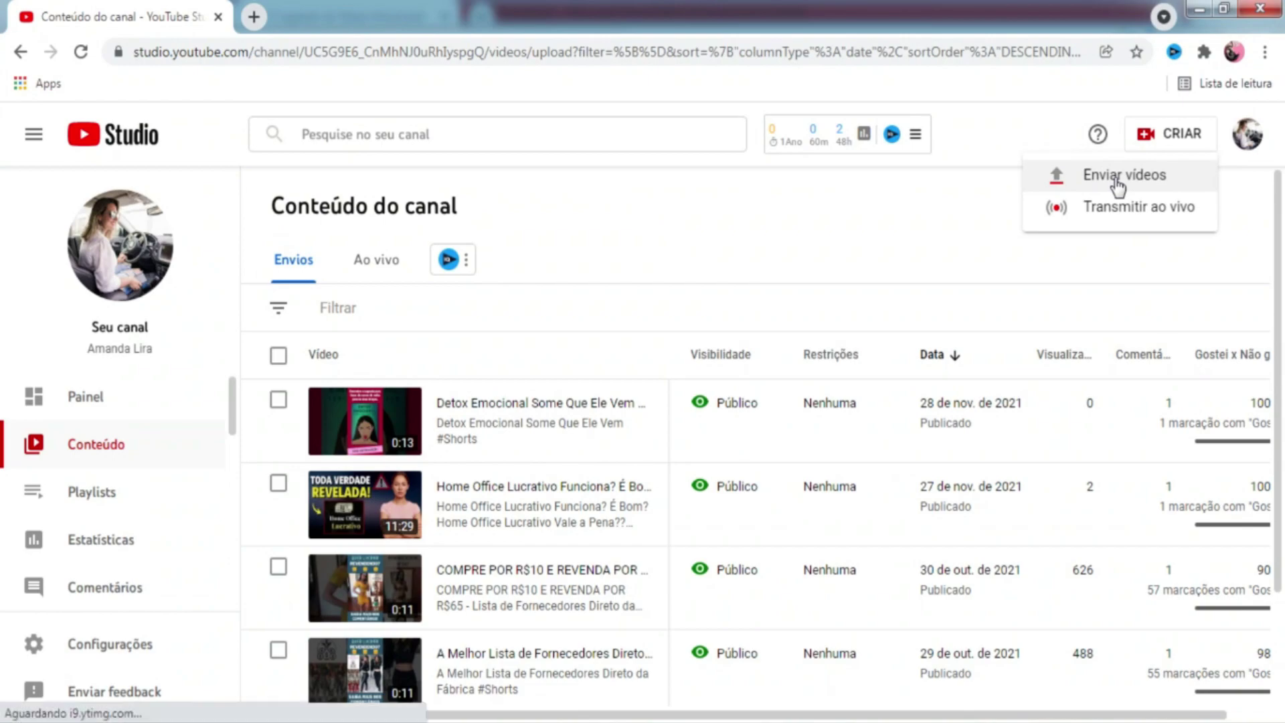
{"action": "left_click", "coordinate": [1117, 175]}
{"action": "key", "text": "alt+Tab"}
{"action": "left_click_drag", "start_coordinate": [269, 154], "coordinate": [658, 372]}
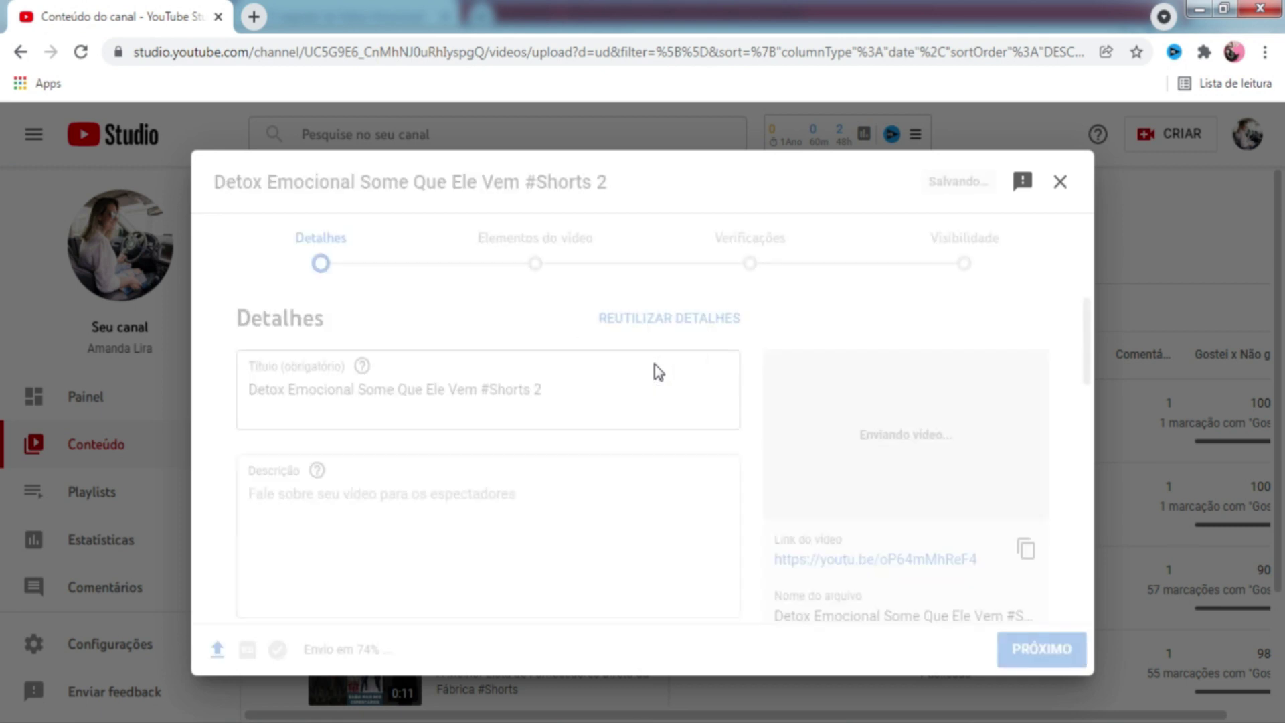
Step: Remove the trailing 2 from the video title and enter "Detox Emocional Some Que Ele Vem #Shorts" as the description
{"action": "scroll", "coordinate": [1087, 340], "scroll_direction": "down", "scroll_amount": 3}
{"action": "left_click", "coordinate": [498, 385]}
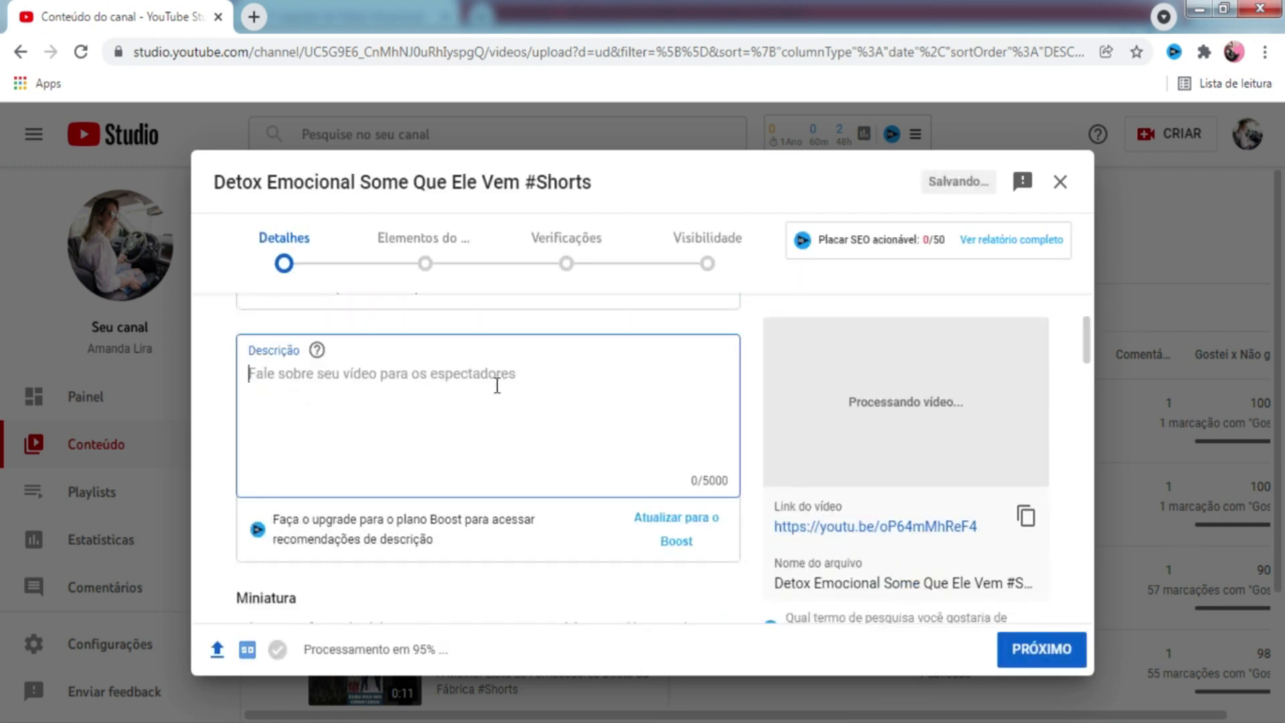
{"action": "type", "text": "Detox Emocional Some Que Ele Vem #Shorts"}
Step: Tag the second video with detox emocional livro, detox emocional, detox emocional ebook and detox emocional some que ele vem
{"action": "left_click_drag", "start_coordinate": [1085, 341], "coordinate": [1089, 477]}
{"action": "scroll", "coordinate": [1090, 476], "scroll_direction": "down", "scroll_amount": 2}
{"action": "left_click", "coordinate": [482, 435]}
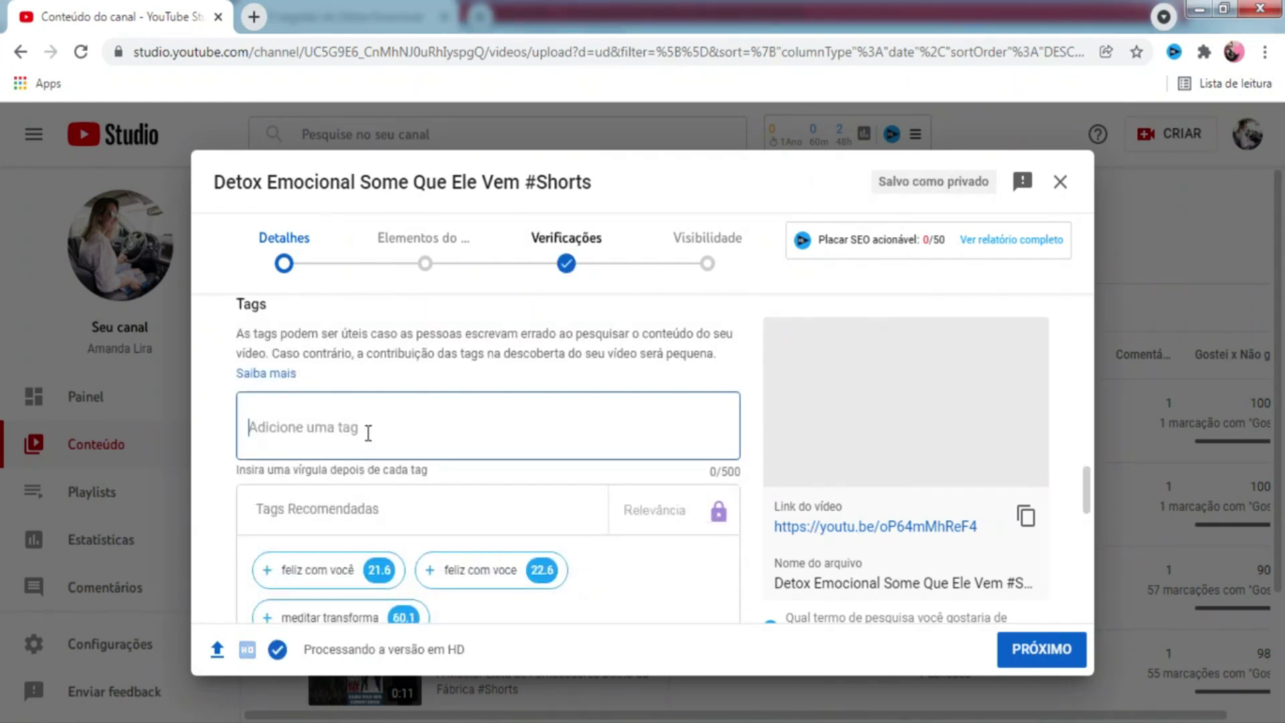
{"action": "type", "text": "detox emocional livro, detox emocional, detox emocional ebook, detox emocional some que ele vem"}
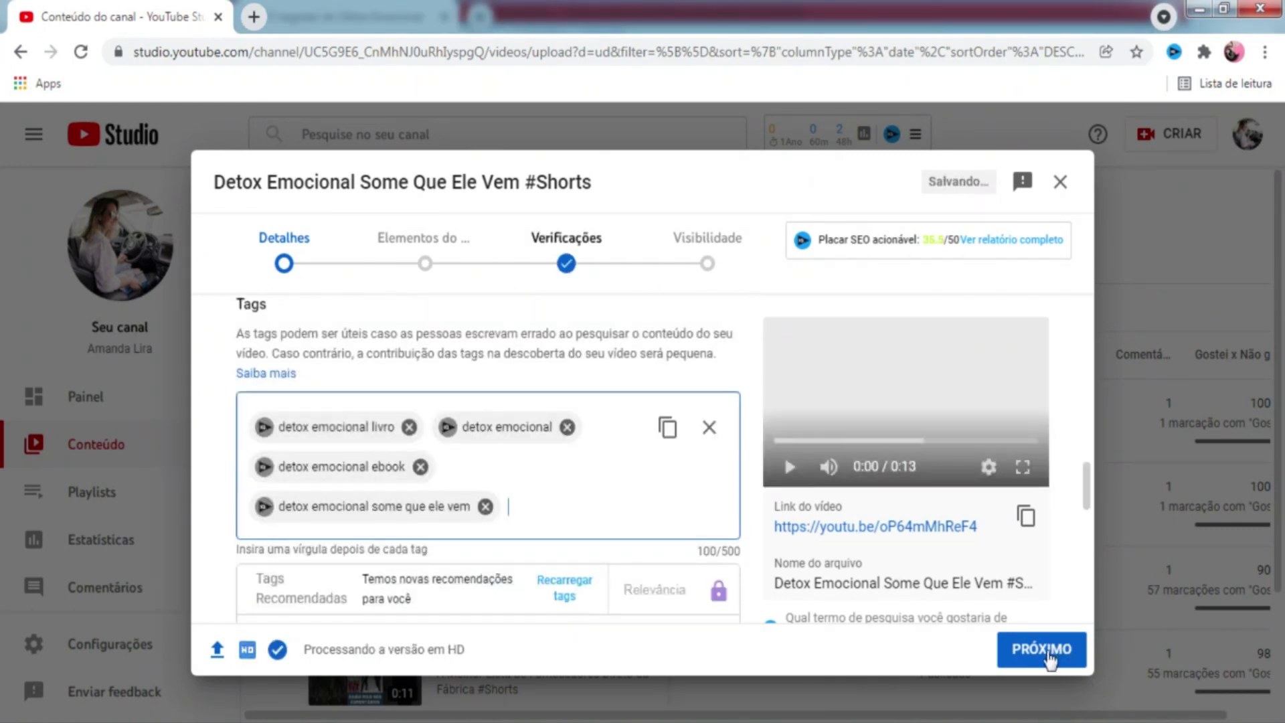
Step: Continue through the second video's checks and save it with Não listado visibility
{"action": "left_click", "coordinate": [1047, 654]}
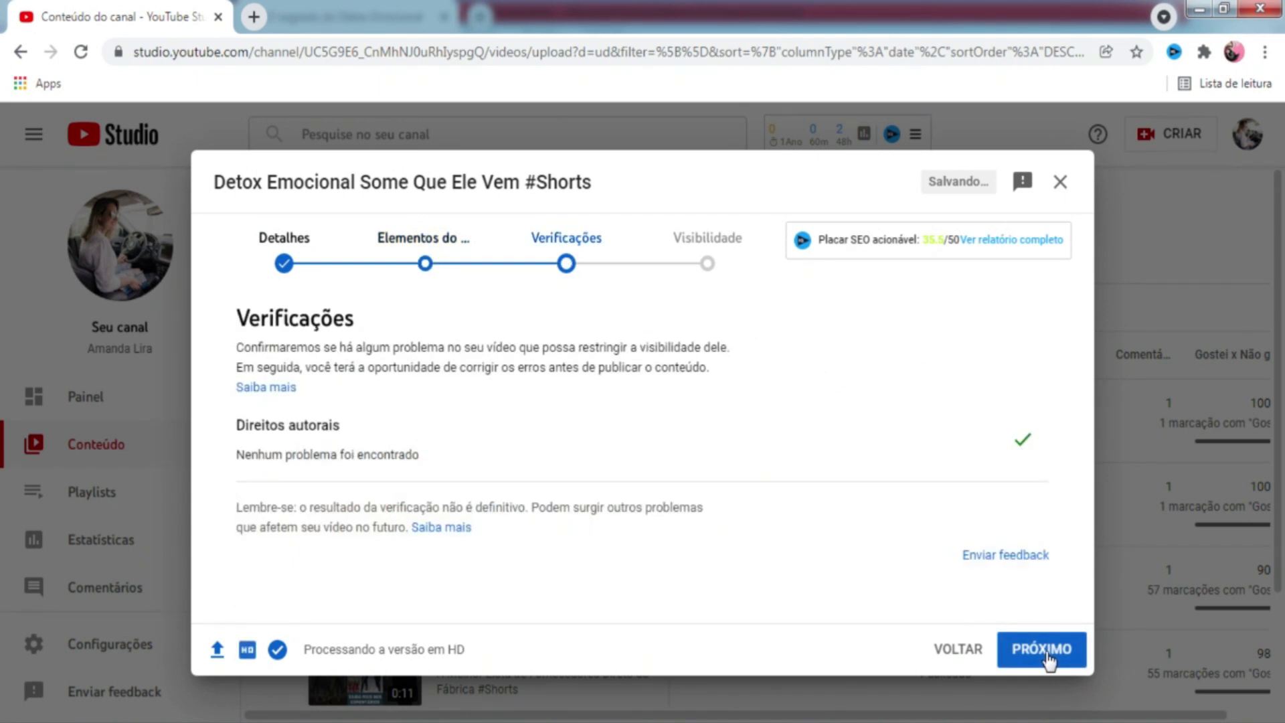
{"action": "left_click", "coordinate": [1049, 660]}
{"action": "left_click", "coordinate": [333, 559]}
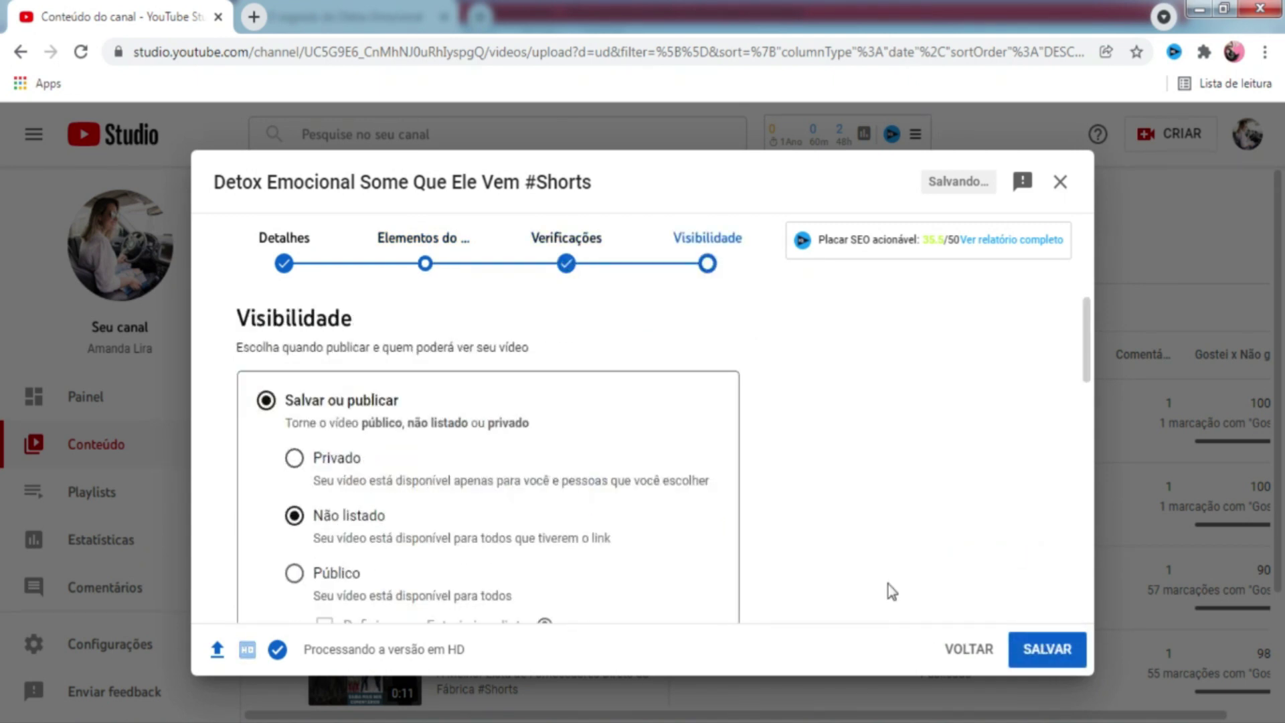
{"action": "left_click", "coordinate": [1048, 657]}
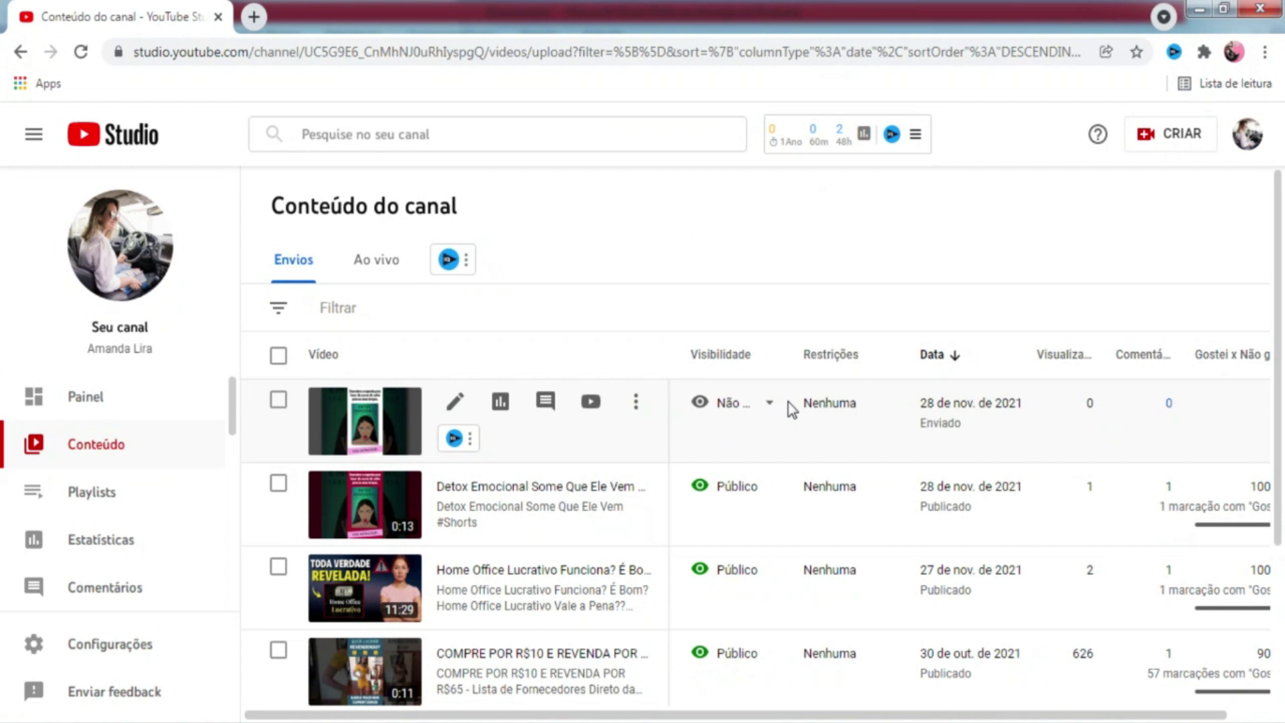
Step: Schedule the second Shorts video for publication on 29 de nov. de 2021 at 18:30
{"action": "left_click", "coordinate": [770, 404]}
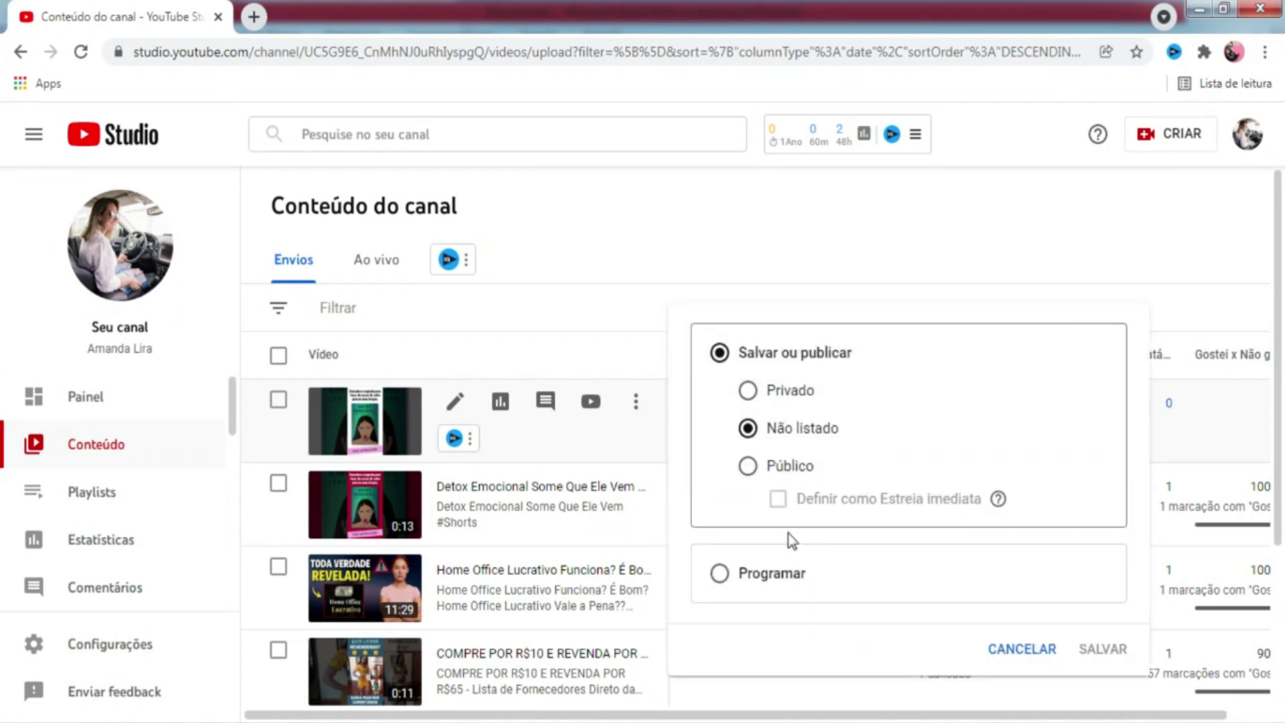
{"action": "left_click", "coordinate": [773, 577]}
{"action": "left_click", "coordinate": [999, 499]}
{"action": "left_click_drag", "start_coordinate": [1038, 223], "coordinate": [1043, 367]}
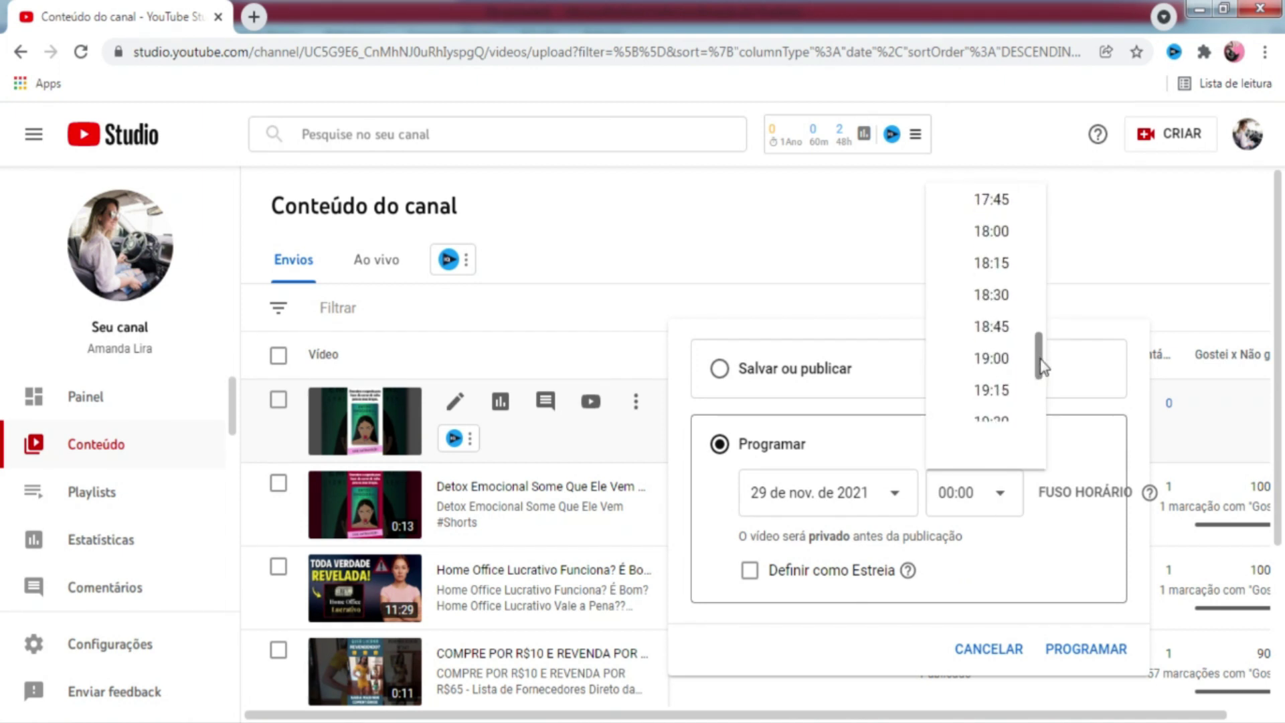
{"action": "left_click", "coordinate": [1002, 300]}
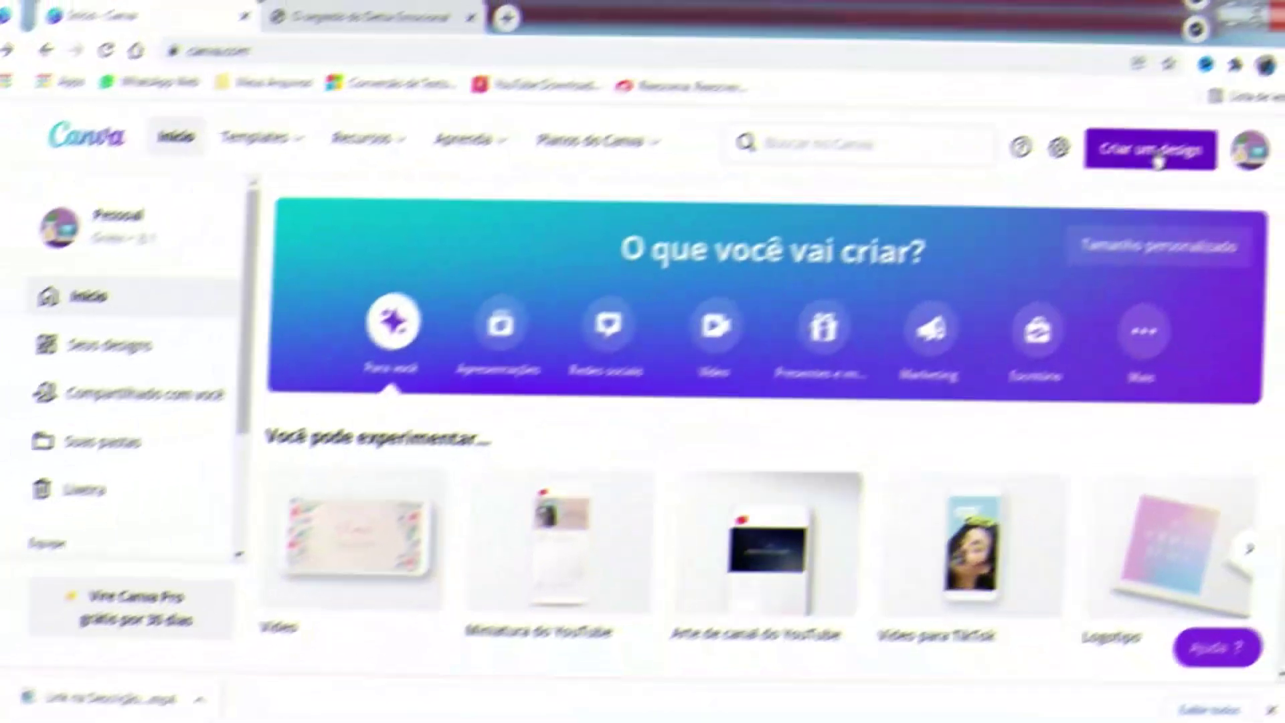
Step: In Canva, create a new blank design of the Vídeo type
{"action": "left_click", "coordinate": [1125, 142]}
{"action": "type", "text": "vid"}
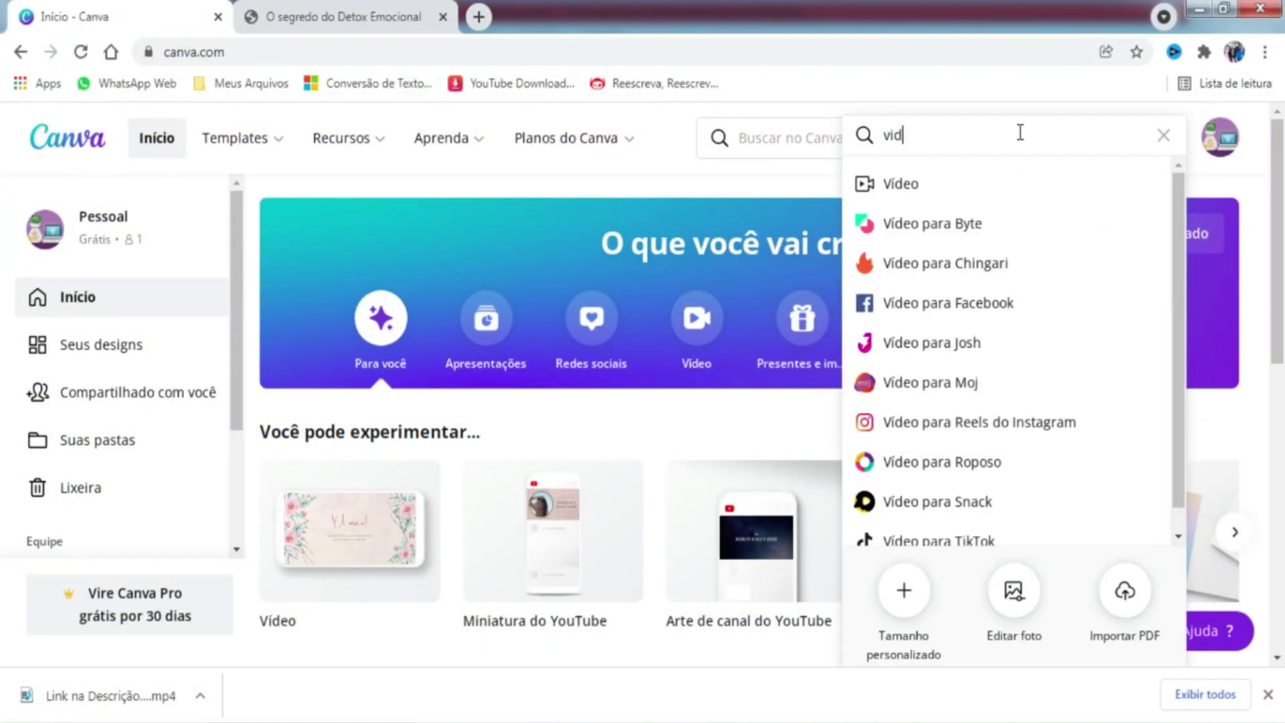
{"action": "left_click", "coordinate": [901, 184]}
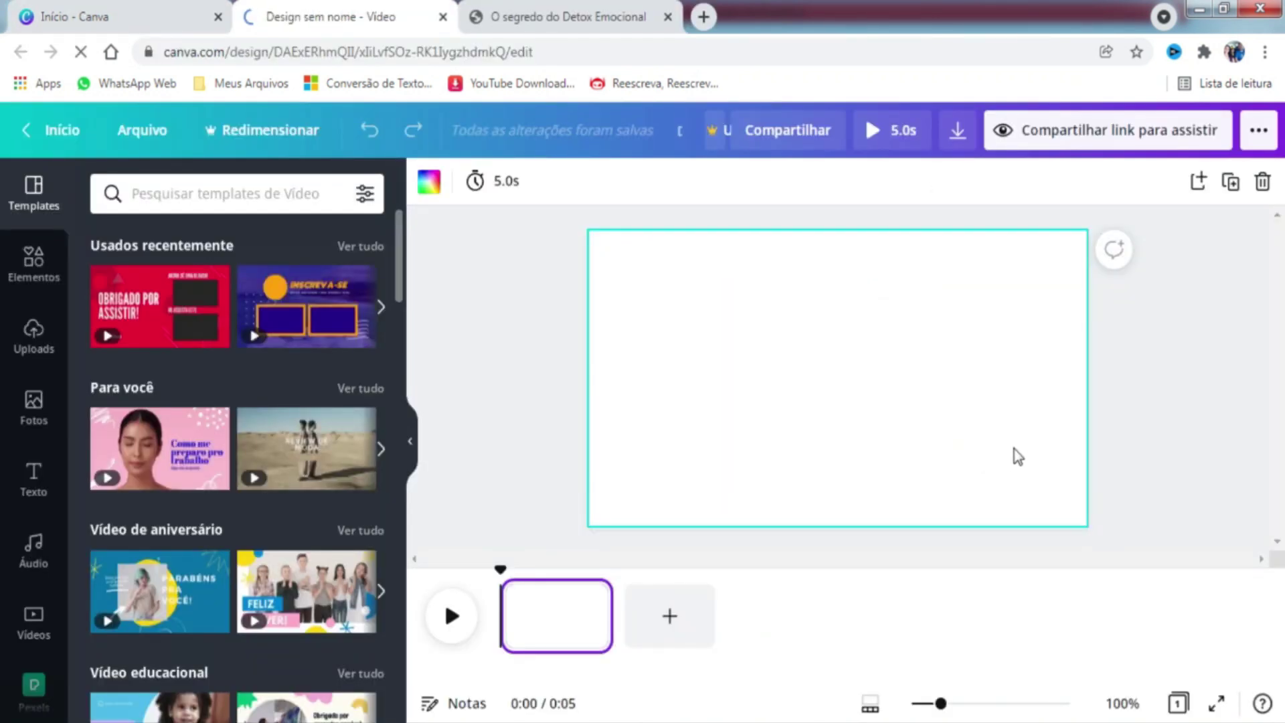
Step: Add the copied text "Descubra o segredo para fazer ele correr de volta para os seus braços." at size 55 and narrow its box
{"action": "key", "text": "ctrl+Tab"}
{"action": "right_click", "coordinate": [462, 184]}
{"action": "left_click", "coordinate": [488, 209]}
{"action": "left_click", "coordinate": [391, 20]}
{"action": "key", "text": "ctrl+v"}
{"action": "left_click_drag", "start_coordinate": [678, 182], "coordinate": [682, 186]}
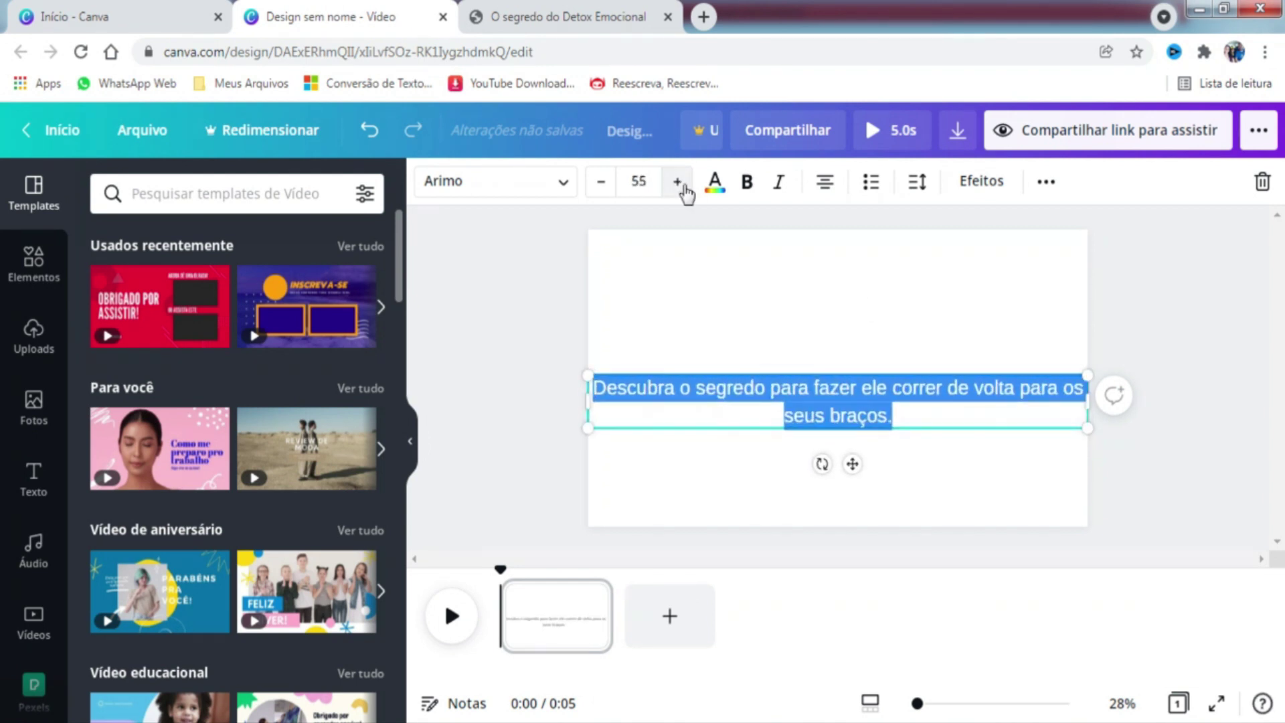
{"action": "left_click_drag", "start_coordinate": [973, 416], "coordinate": [655, 377]}
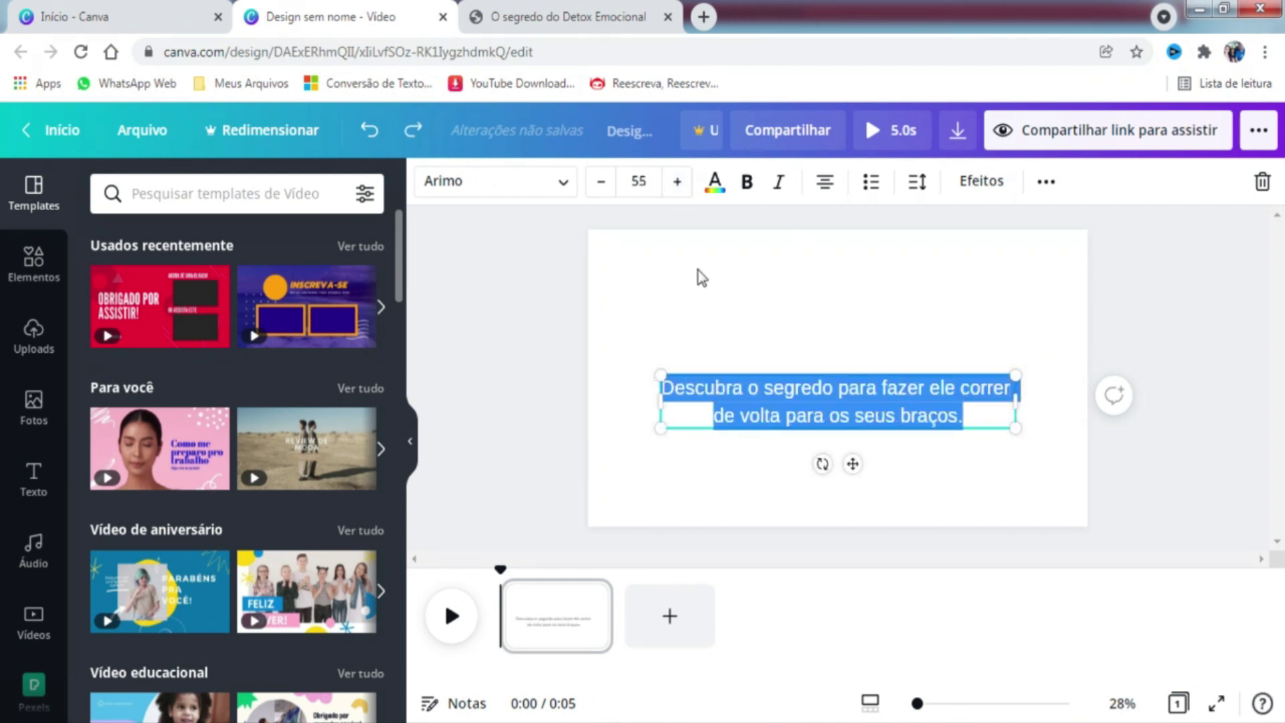
Step: Set the text's font to Decalotype Black, with letter spacing -15 and line spacing 1,16
{"action": "left_click", "coordinate": [564, 182]}
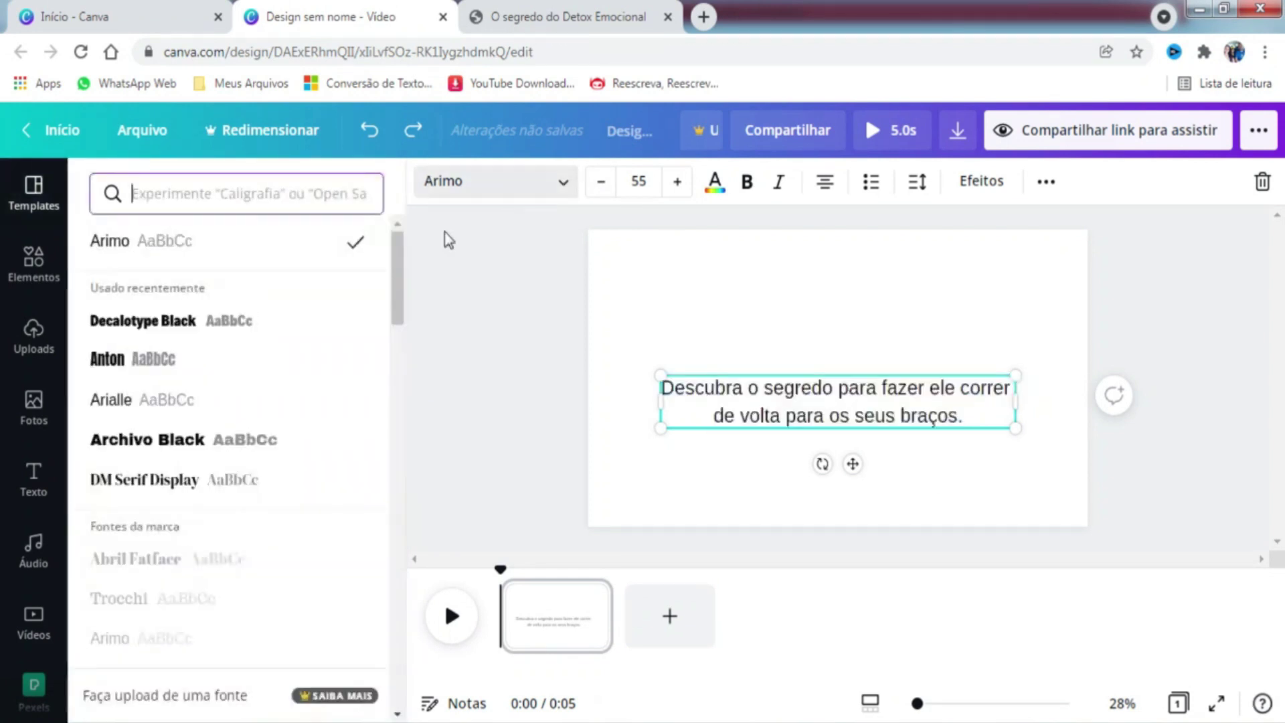
{"action": "left_click", "coordinate": [149, 323]}
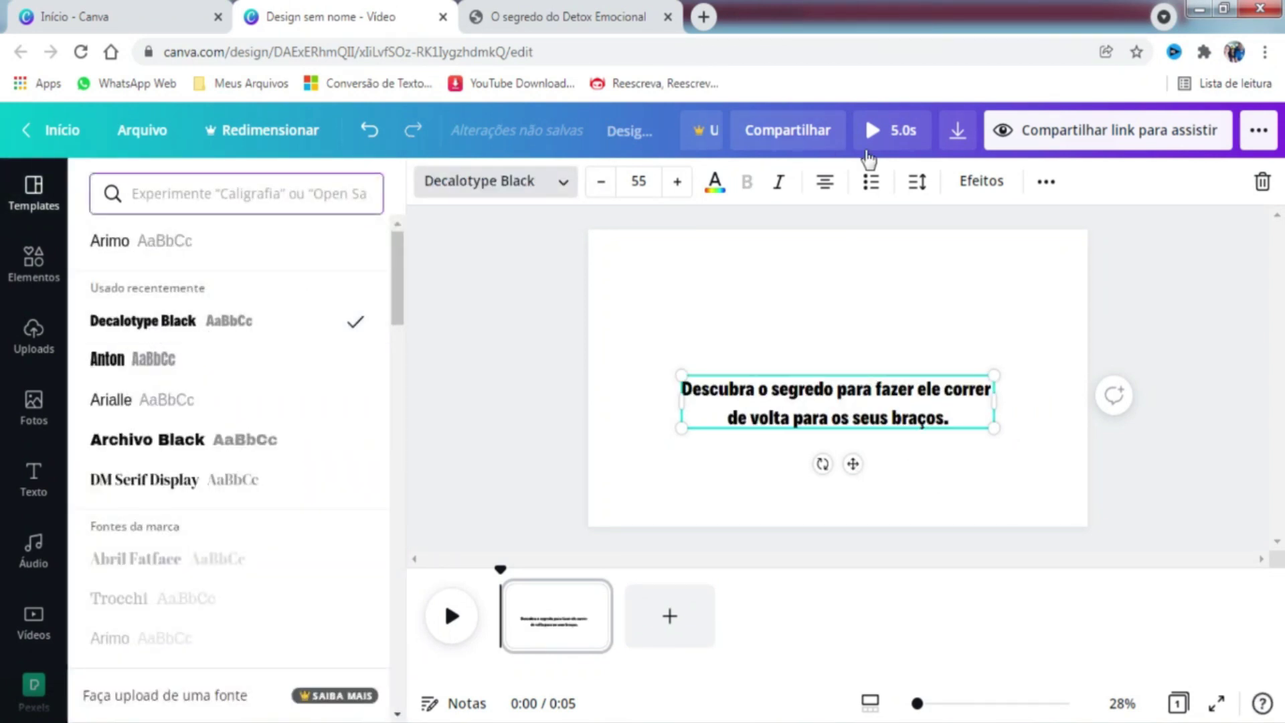
{"action": "left_click", "coordinate": [916, 184]}
{"action": "left_click_drag", "start_coordinate": [1138, 293], "coordinate": [1105, 249]}
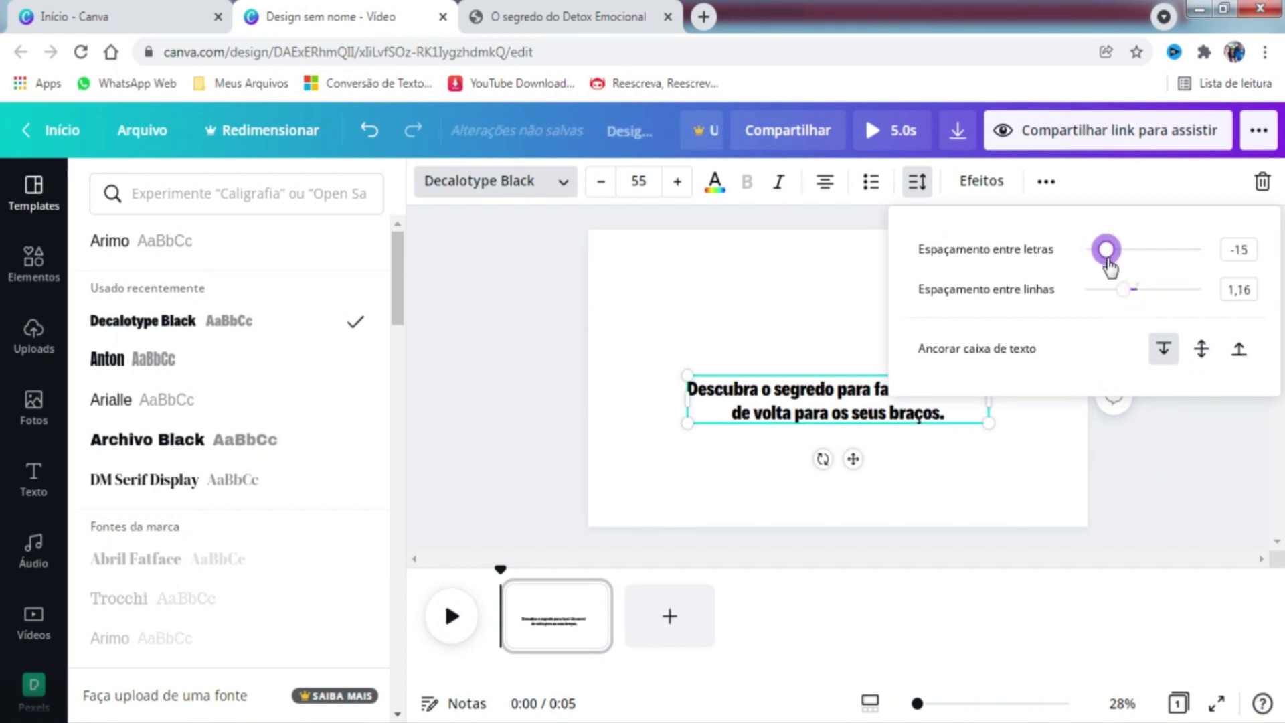
{"action": "left_click", "coordinate": [1044, 510]}
Step: Enlarge the text to size 81,3 and centre it on the page
{"action": "left_click_drag", "start_coordinate": [990, 379], "coordinate": [1071, 351]}
{"action": "left_click_drag", "start_coordinate": [927, 400], "coordinate": [917, 389]}
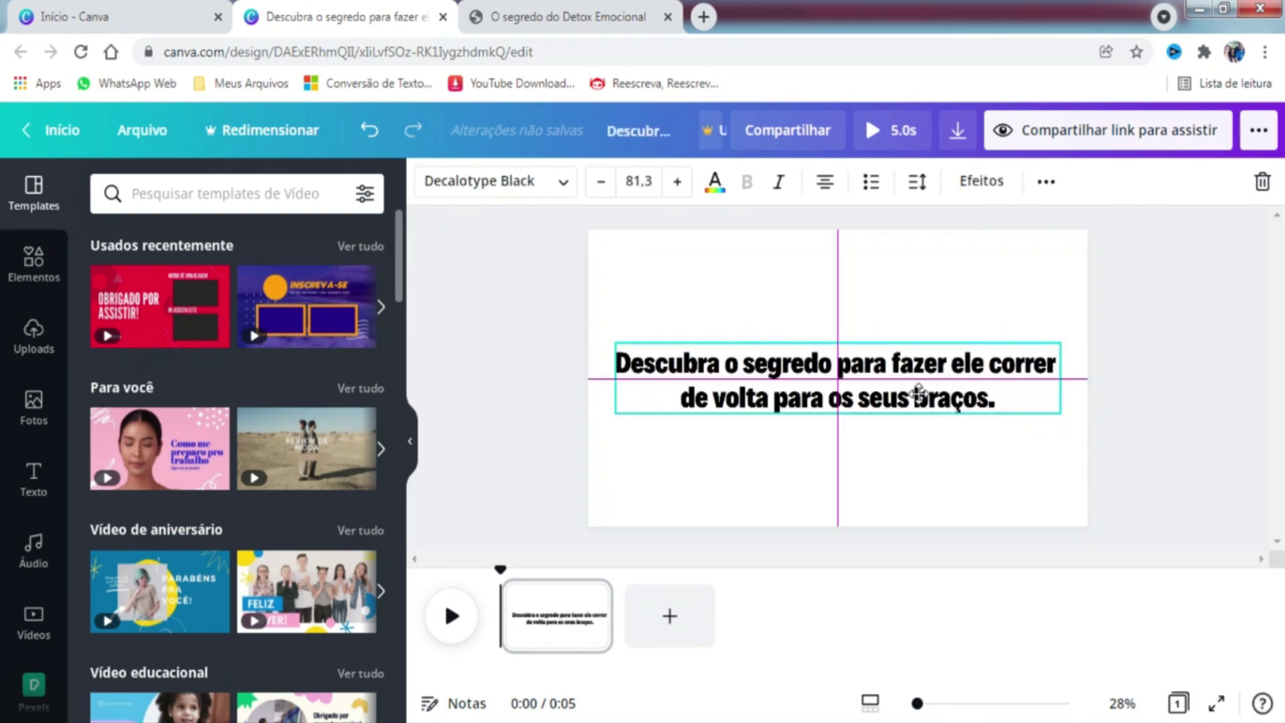
Step: Apply the Sopro text animation to the headline
{"action": "left_click", "coordinate": [1045, 188]}
{"action": "left_click", "coordinate": [795, 250]}
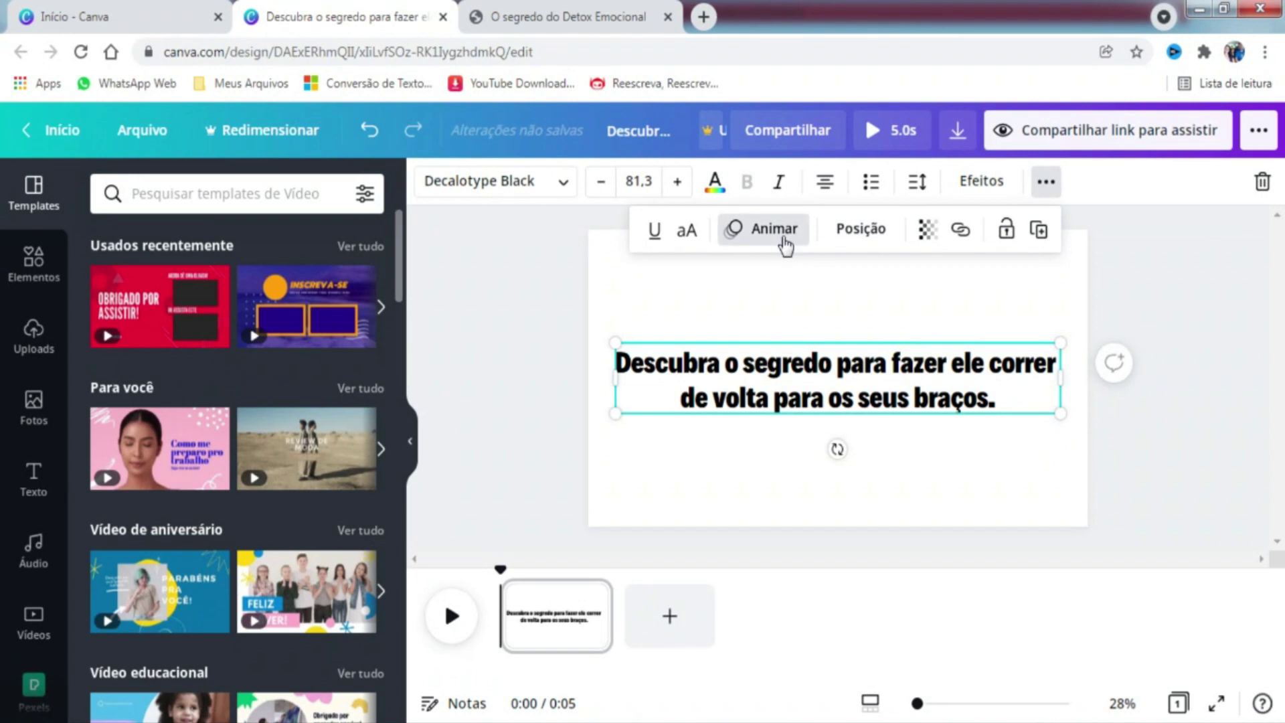
{"action": "left_click", "coordinate": [247, 302]}
{"action": "scroll", "coordinate": [251, 303], "scroll_direction": "down", "scroll_amount": 2}
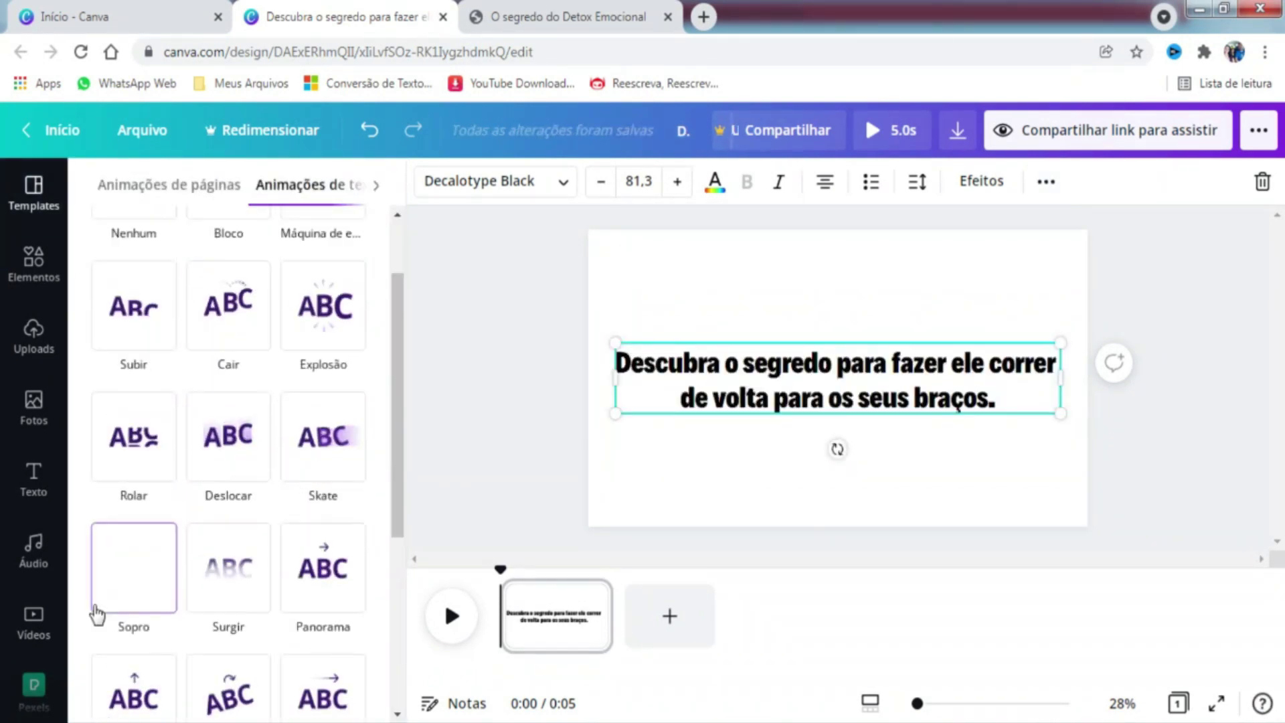
{"action": "left_click", "coordinate": [129, 580]}
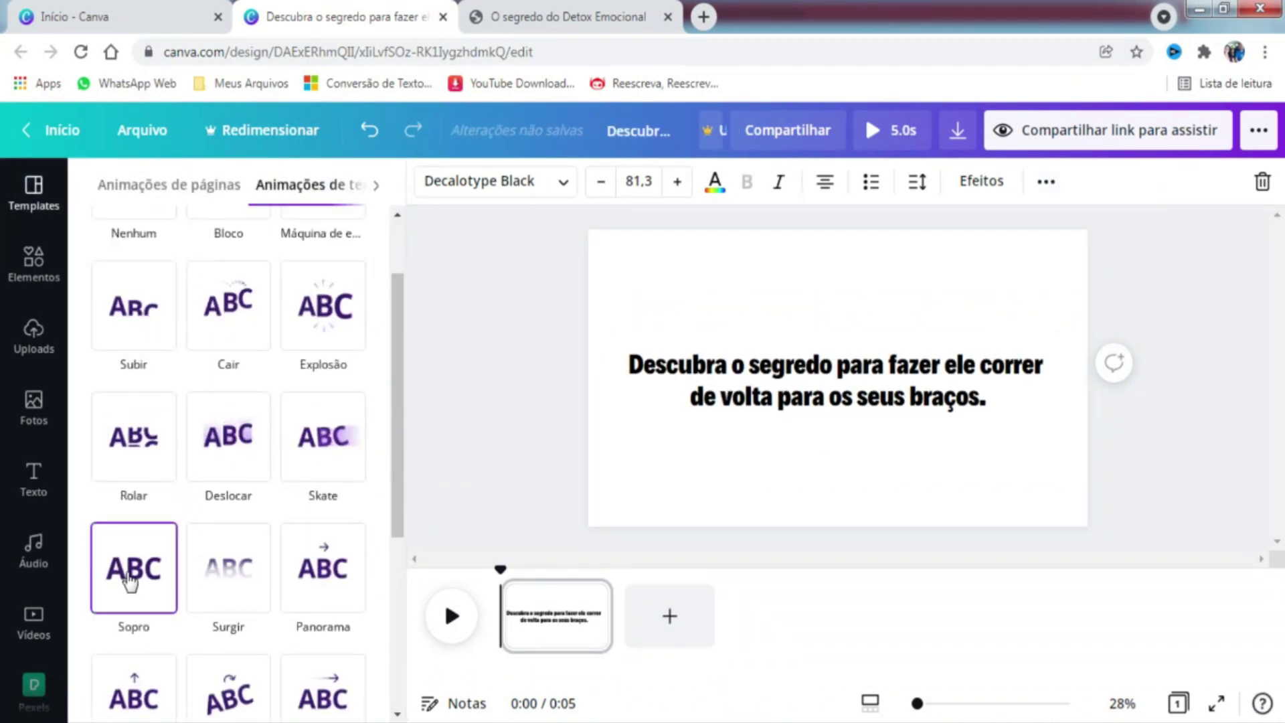
{"action": "left_click", "coordinate": [539, 391]}
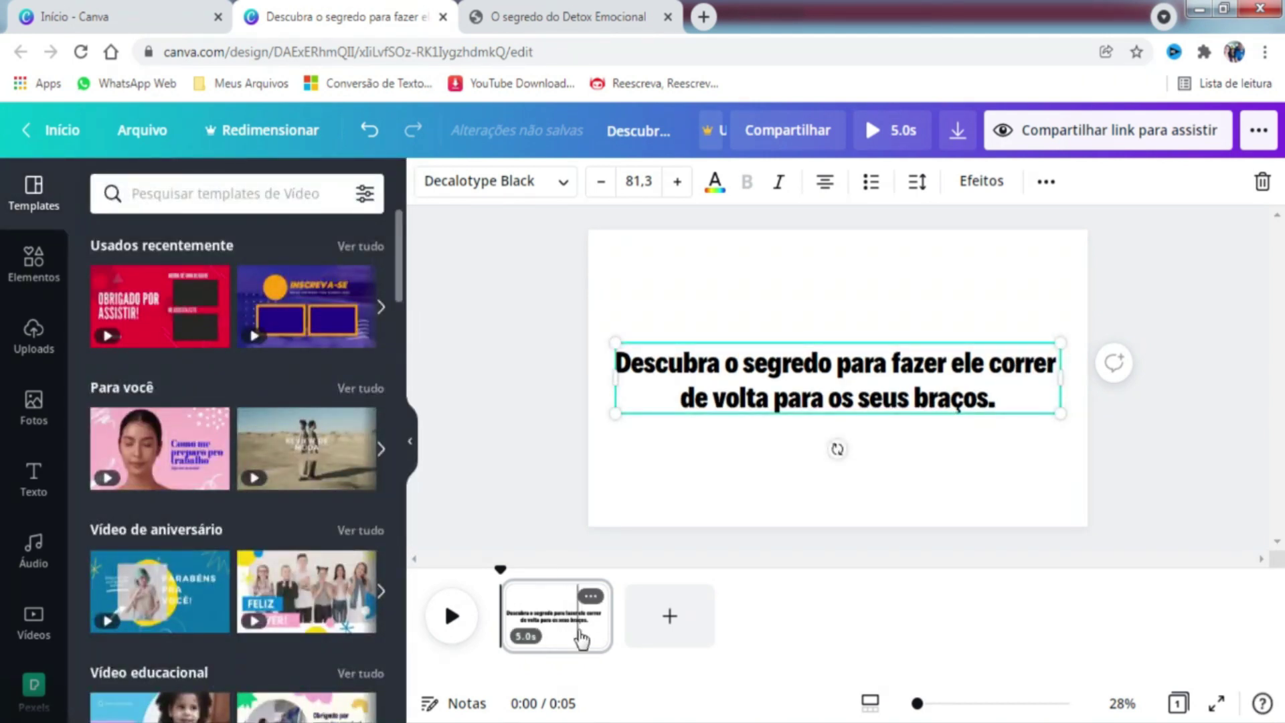
Step: Extend the first page's duration to 6.0 seconds in the timeline
{"action": "left_click", "coordinate": [617, 611]}
{"action": "left_click_drag", "start_coordinate": [617, 611], "coordinate": [638, 616]}
{"action": "left_click", "coordinate": [539, 502]}
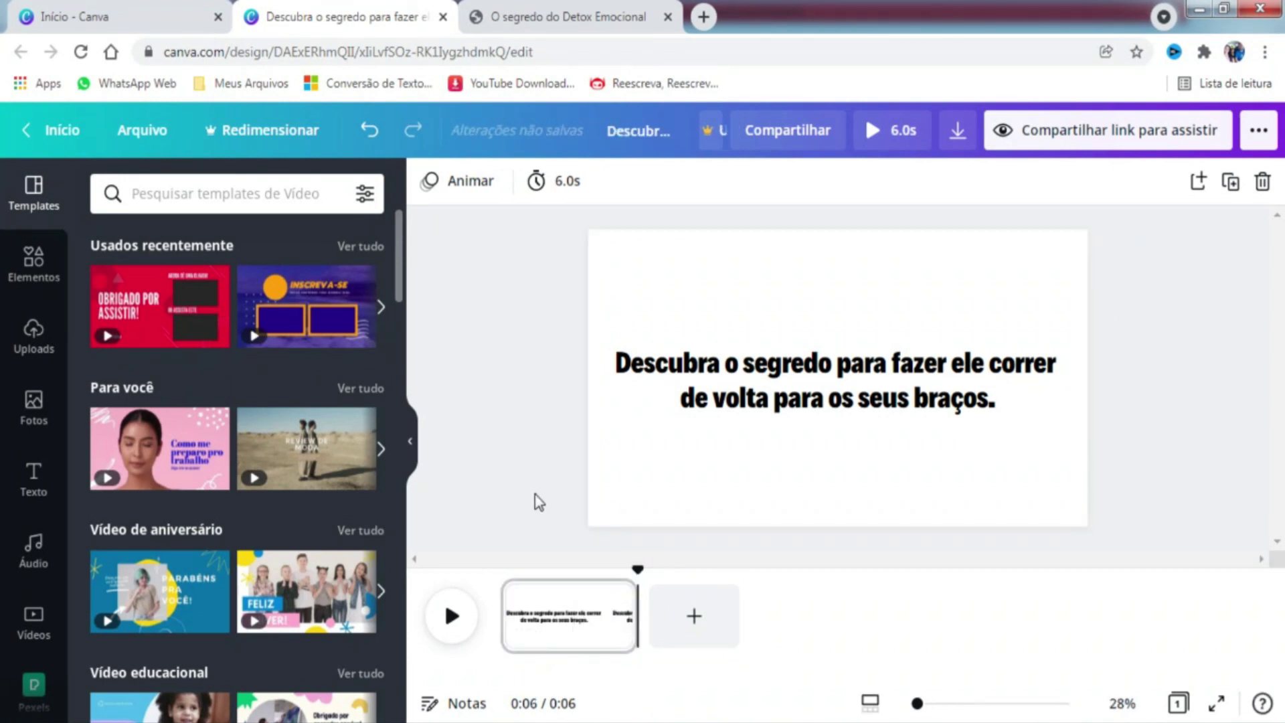
Step: Add a second page, search photos for "casal" and set the sunset silhouette of a couple as its background
{"action": "left_click", "coordinate": [681, 613]}
{"action": "left_click", "coordinate": [42, 421]}
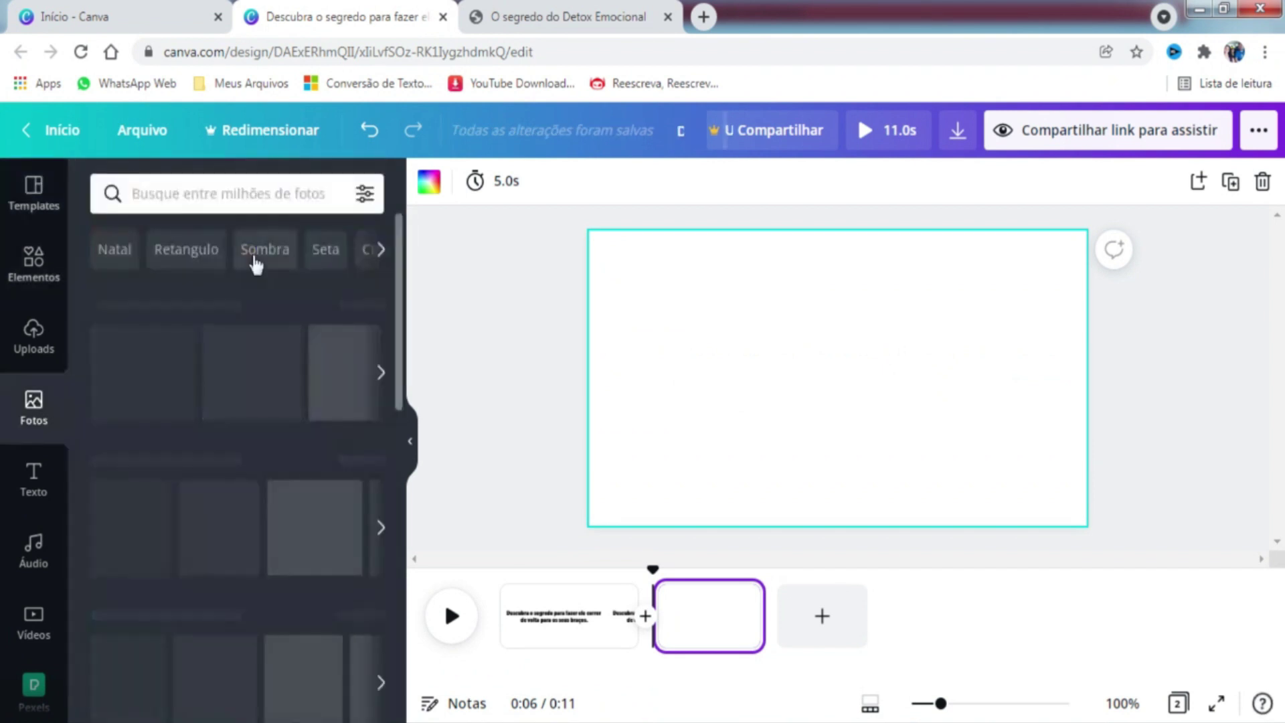
{"action": "left_click", "coordinate": [231, 193]}
{"action": "type", "text": "casal"}
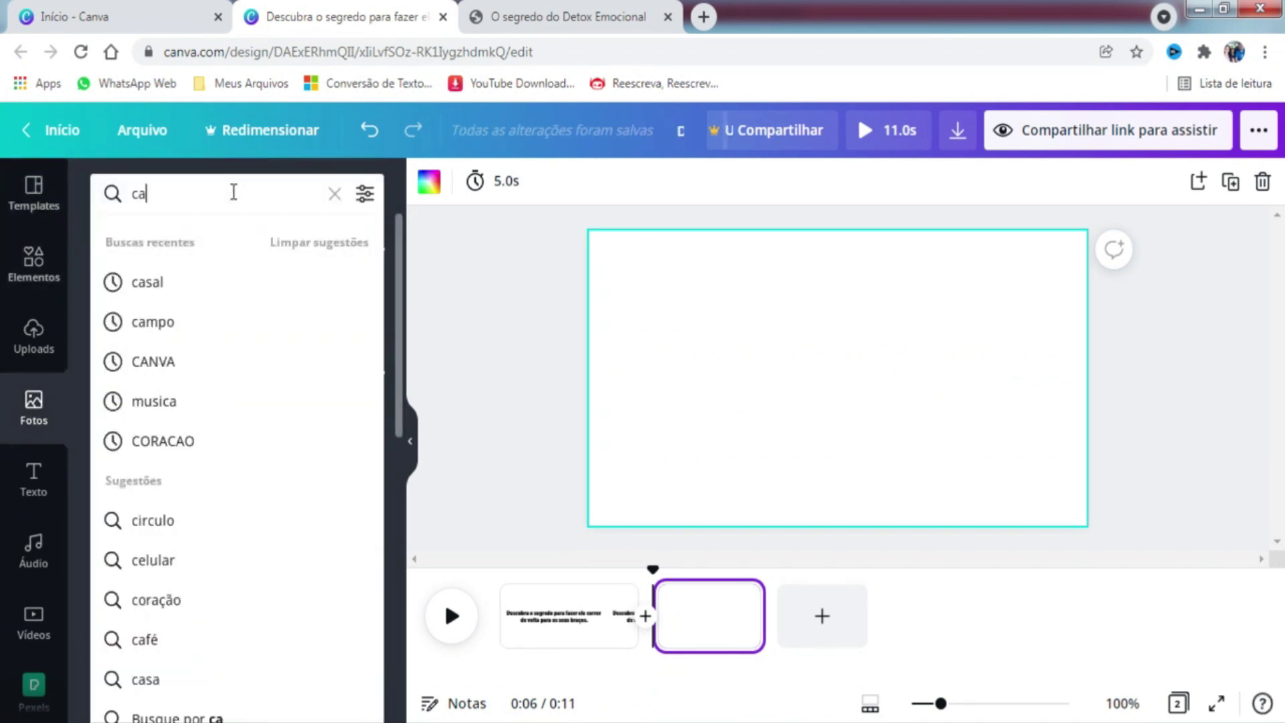
{"action": "key", "text": "Return"}
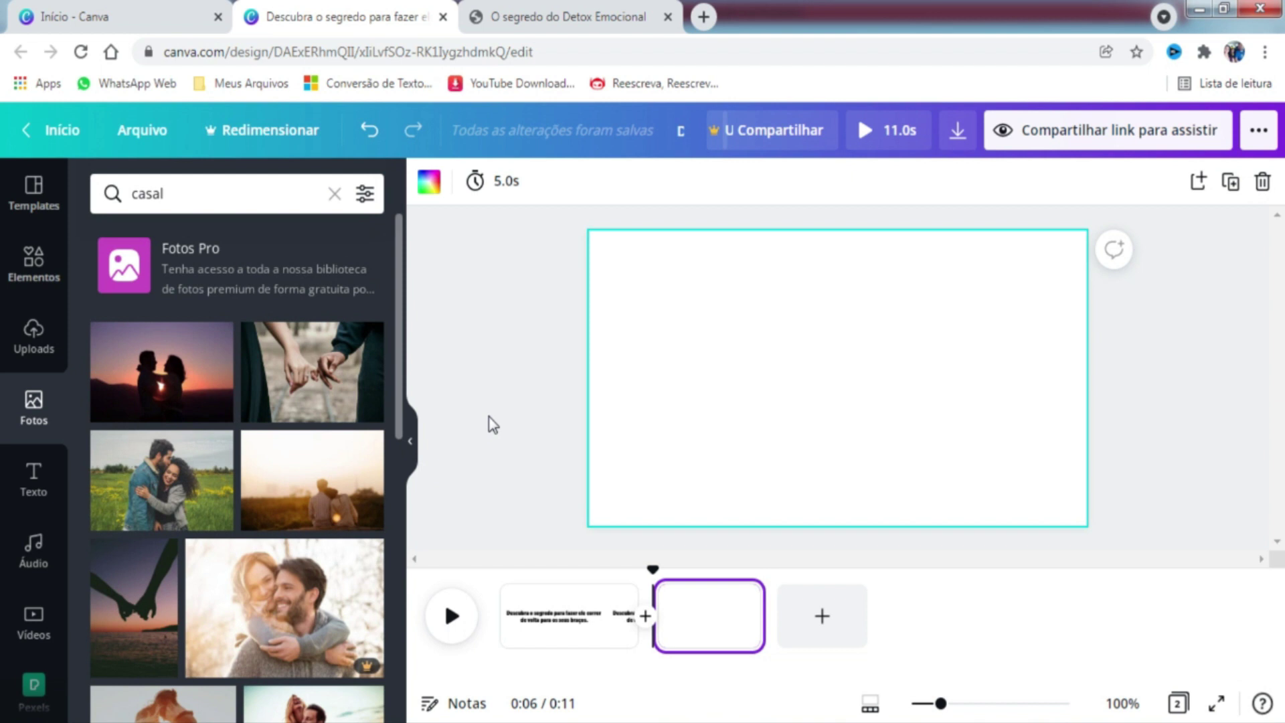
{"action": "left_click", "coordinate": [187, 391]}
{"action": "right_click", "coordinate": [823, 443]}
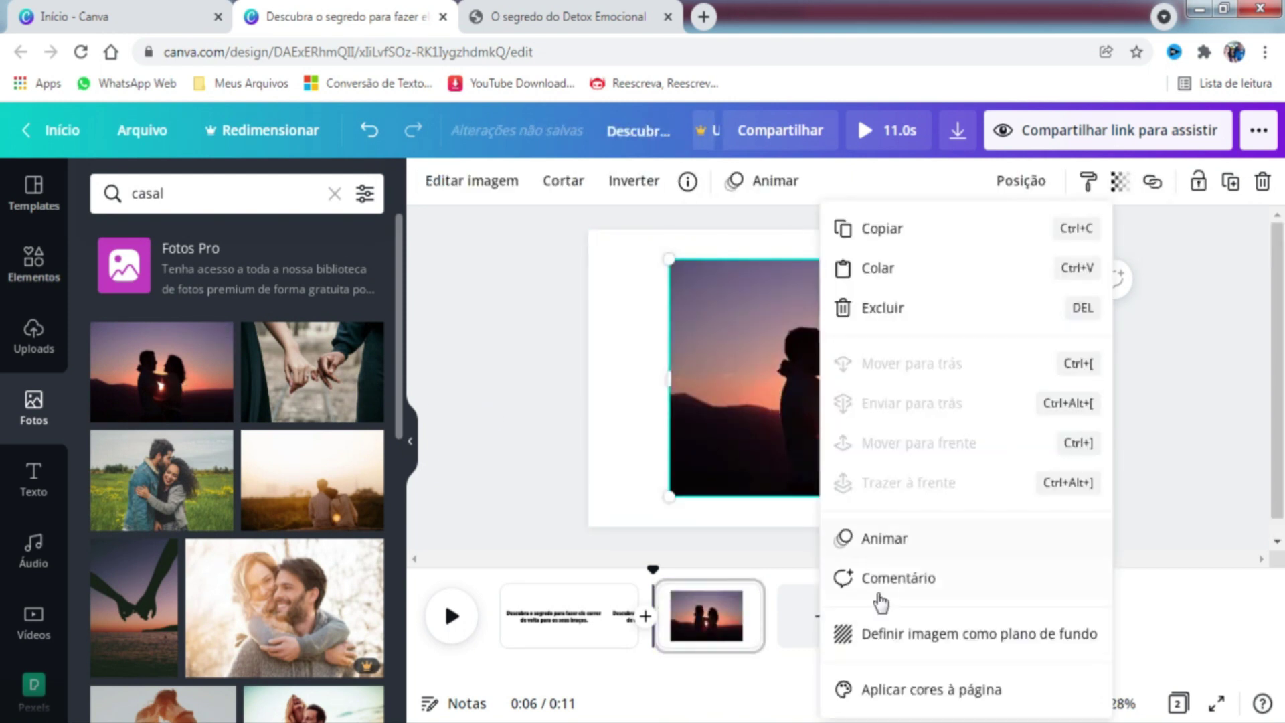
{"action": "left_click", "coordinate": [906, 636]}
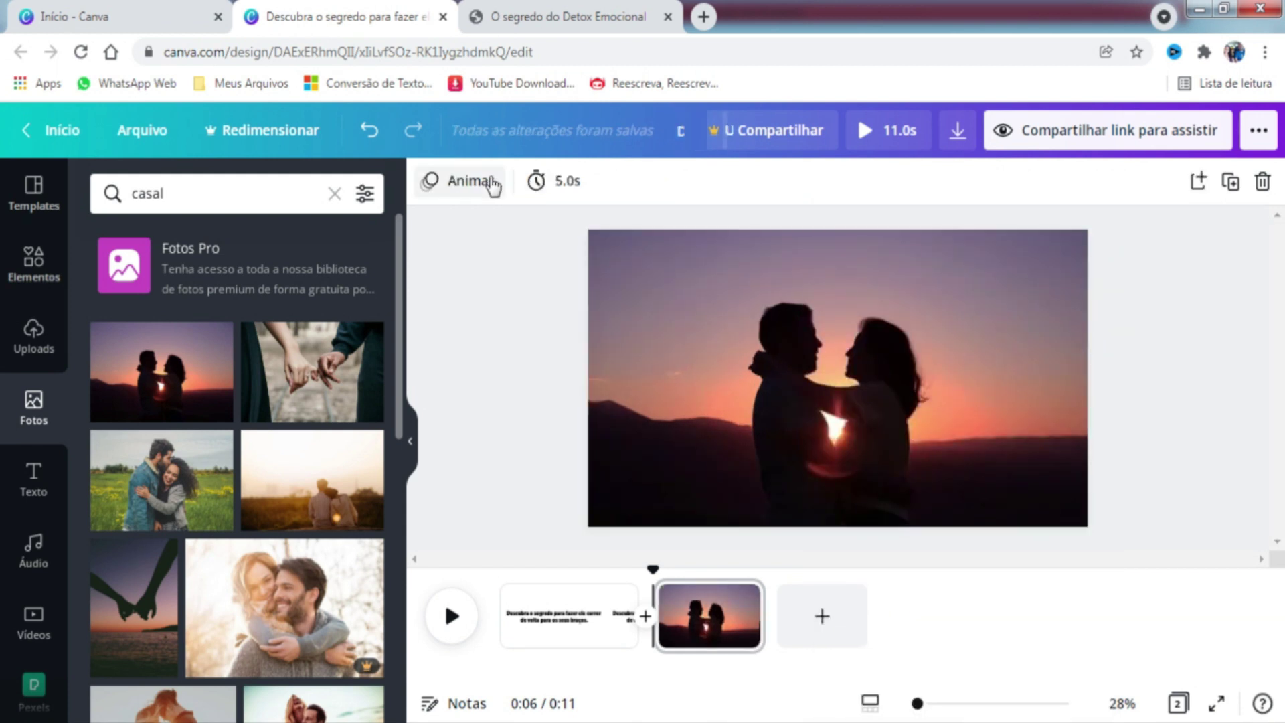
Step: Apply the Sopro page animation to the photo page and add a Dissolver transition between the two pages
{"action": "left_click", "coordinate": [491, 182]}
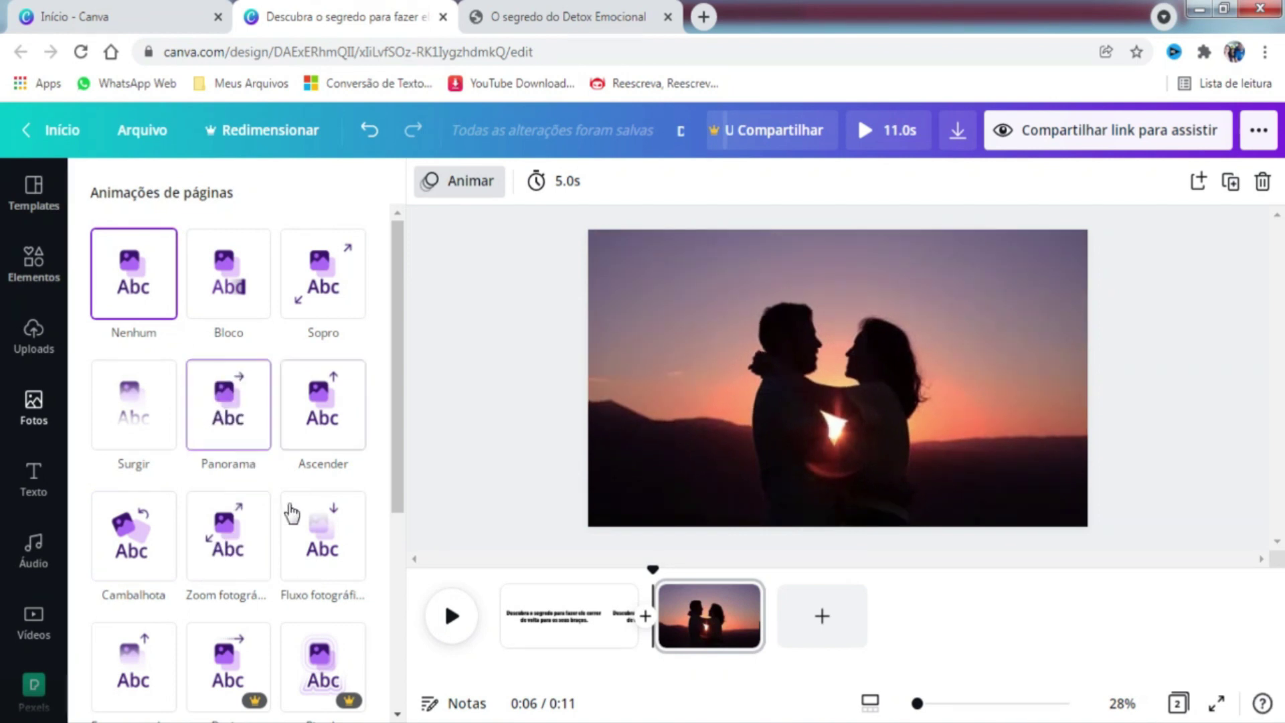
{"action": "left_click", "coordinate": [346, 300]}
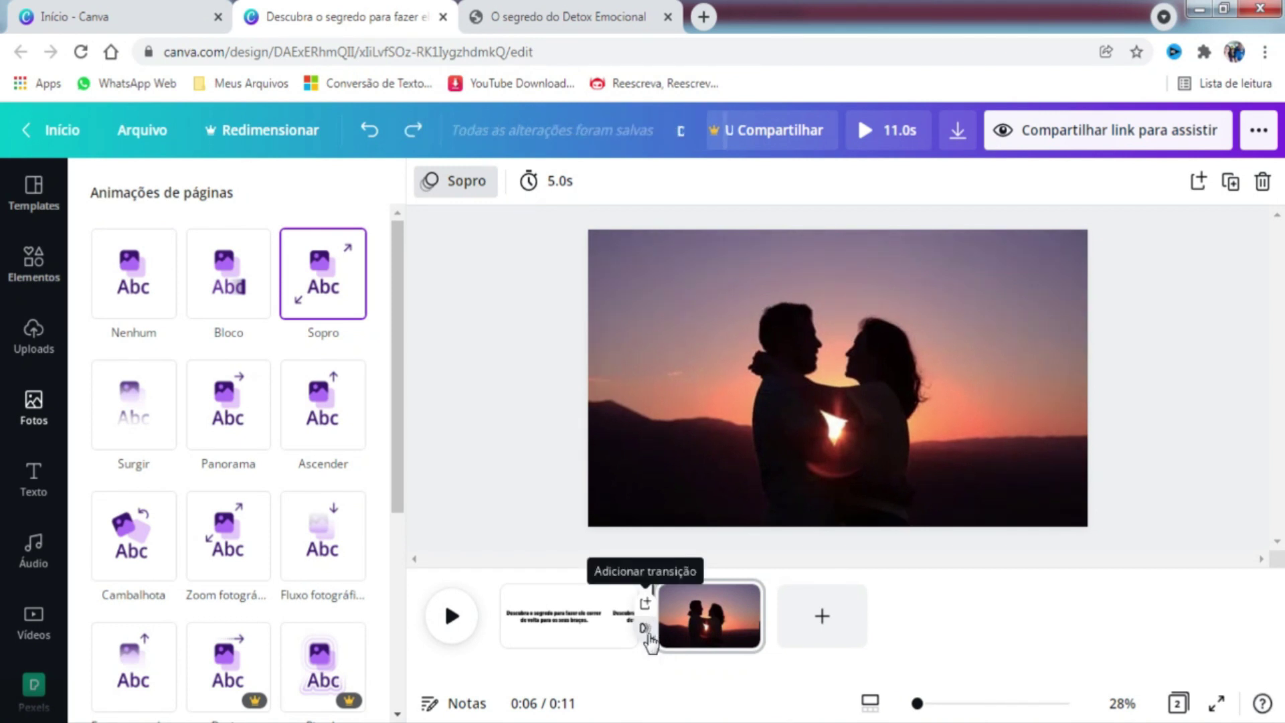
{"action": "left_click", "coordinate": [647, 631]}
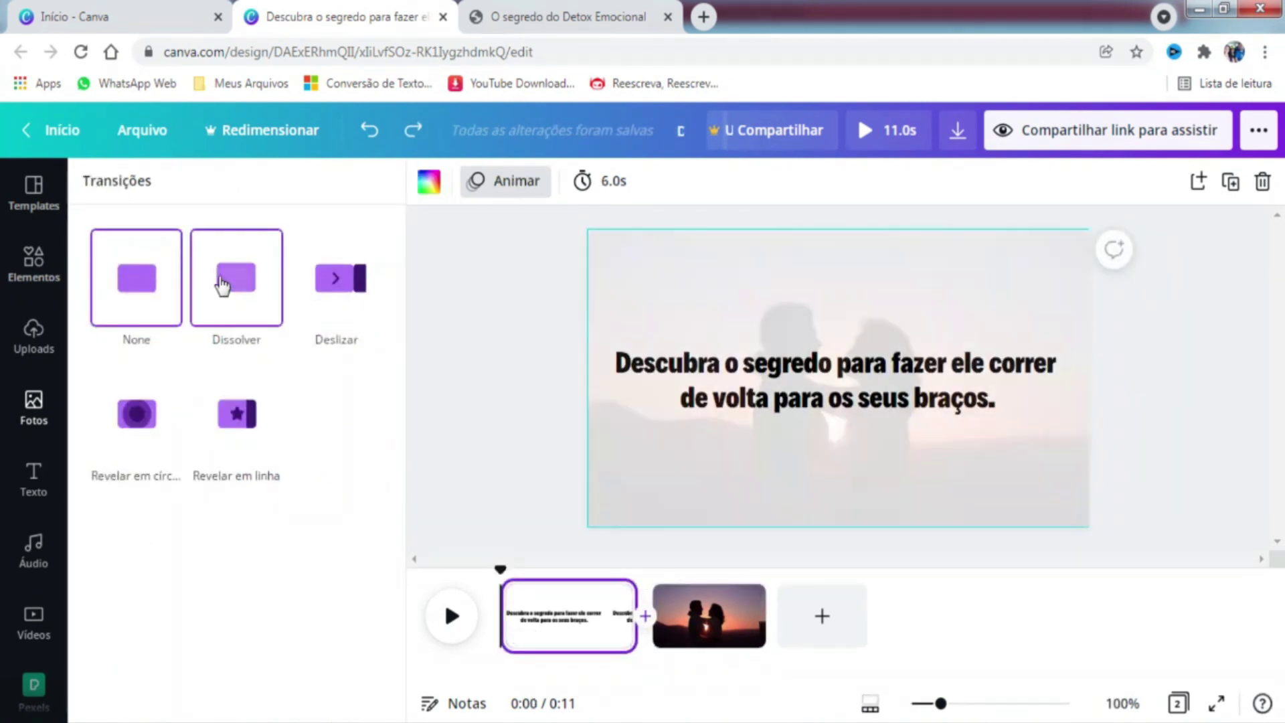
{"action": "left_click", "coordinate": [223, 284]}
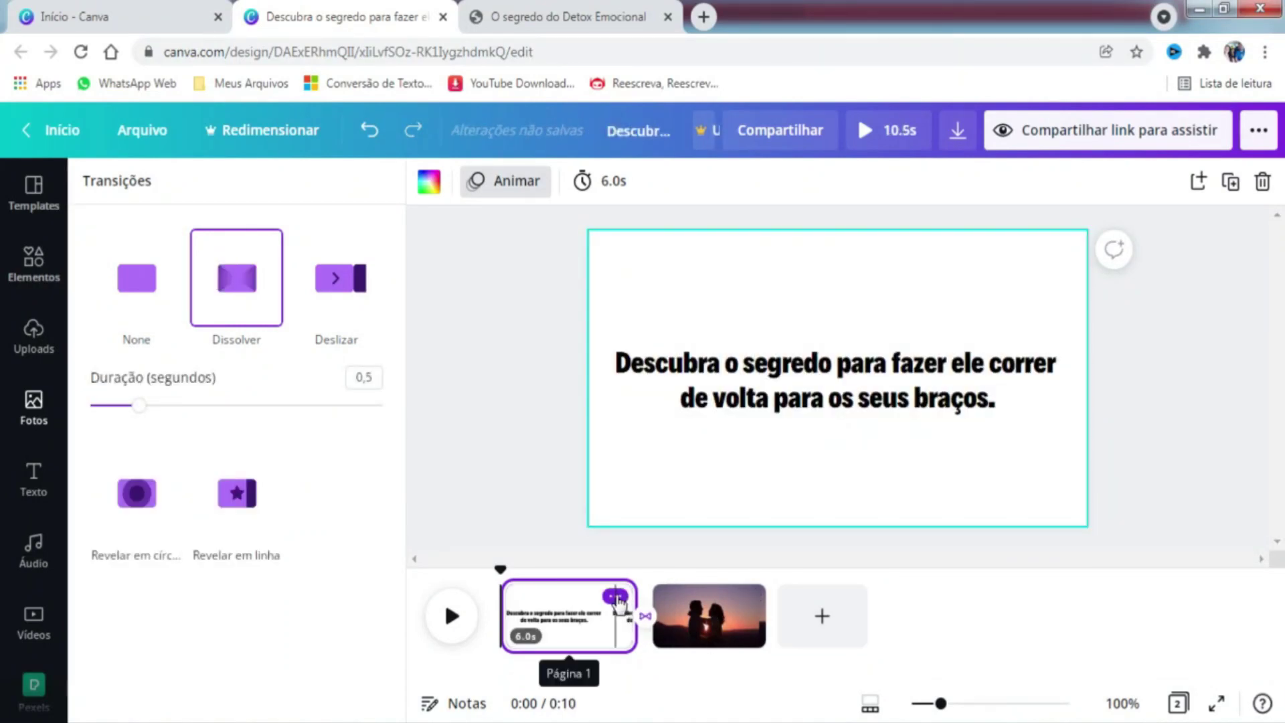
Step: Duplicate the headline page and move the photo page ahead of the copy so the copy comes third
{"action": "left_click", "coordinate": [616, 597]}
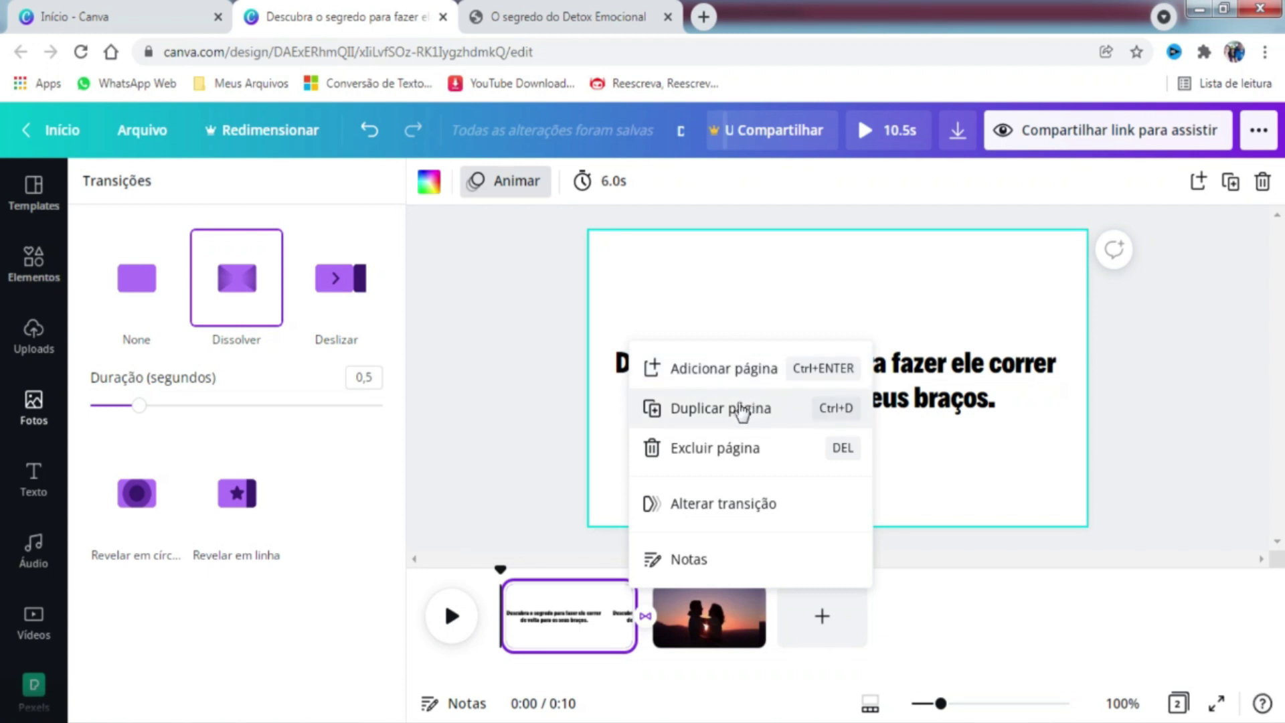
{"action": "left_click", "coordinate": [740, 411]}
{"action": "left_click", "coordinate": [861, 636]}
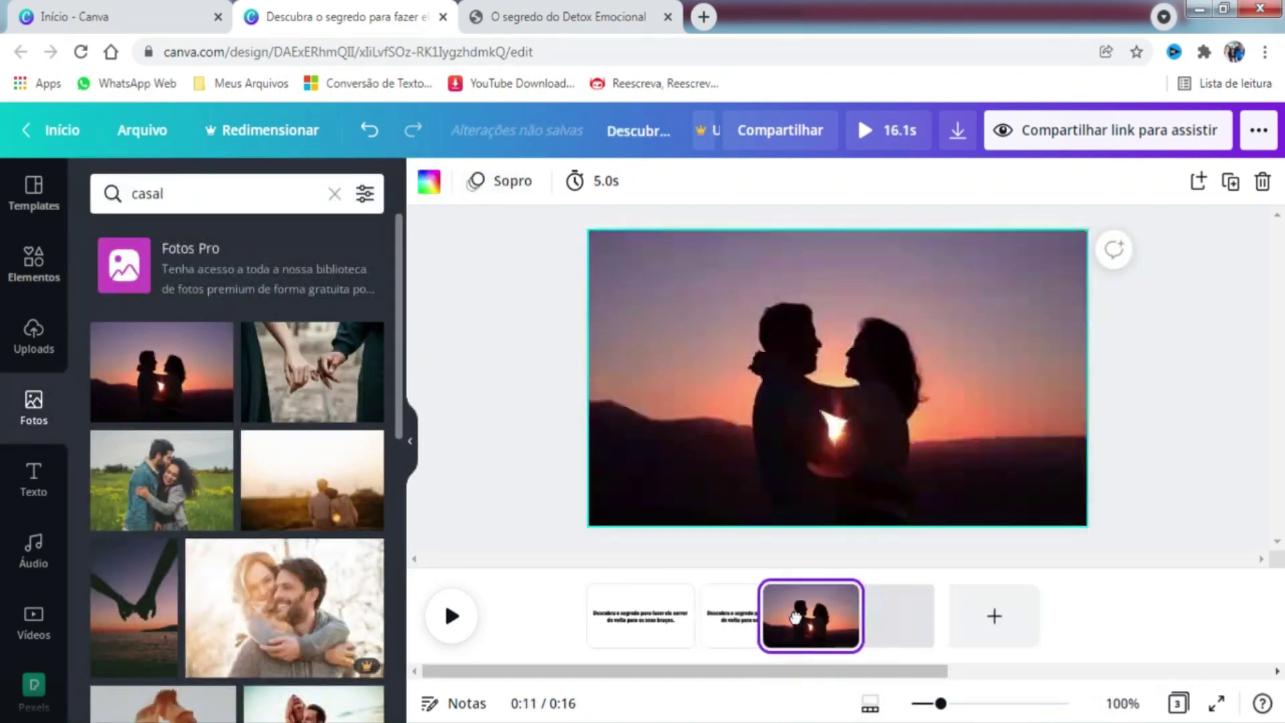
Step: Copy "Independente da fase atual do relacionamento" from the sales page and replace the third page's text with it
{"action": "key", "text": "ctrl+Tab"}
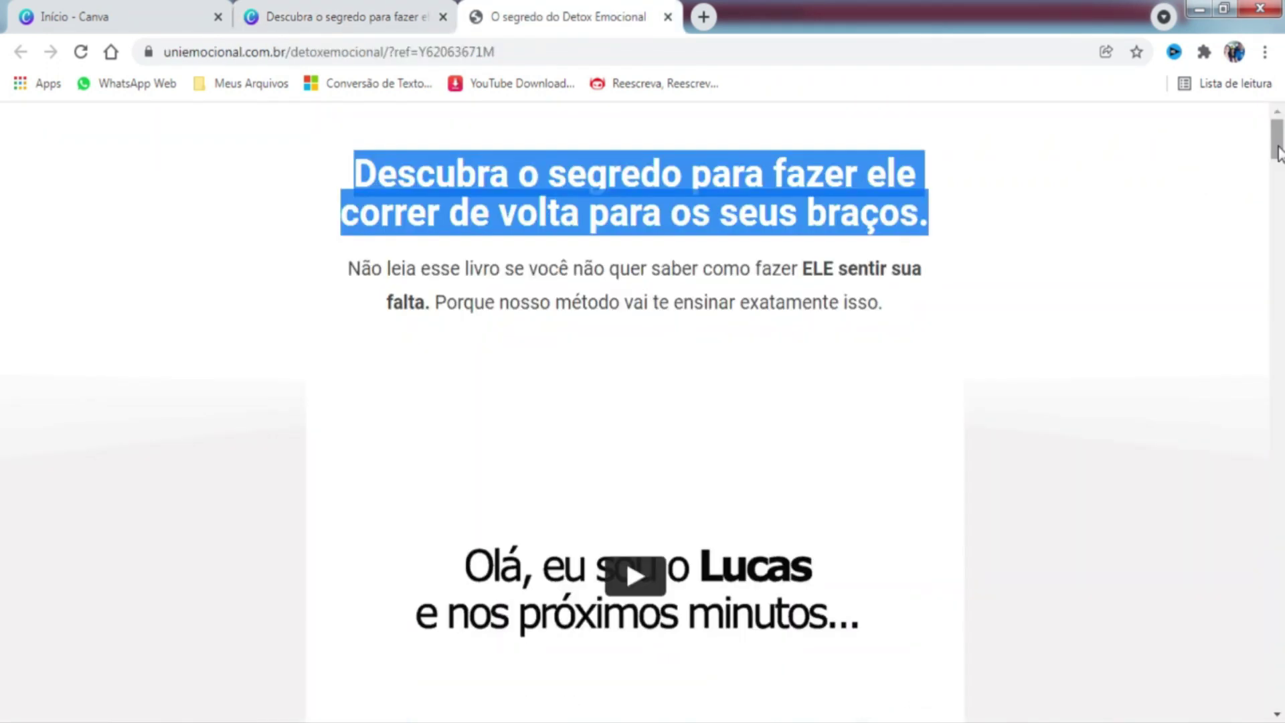
{"action": "scroll", "coordinate": [1278, 185], "scroll_direction": "down", "scroll_amount": 6}
{"action": "left_click_drag", "start_coordinate": [1279, 184], "coordinate": [1279, 197]}
{"action": "left_click_drag", "start_coordinate": [258, 260], "coordinate": [655, 261]}
{"action": "right_click", "coordinate": [653, 259]}
{"action": "left_click", "coordinate": [663, 266]}
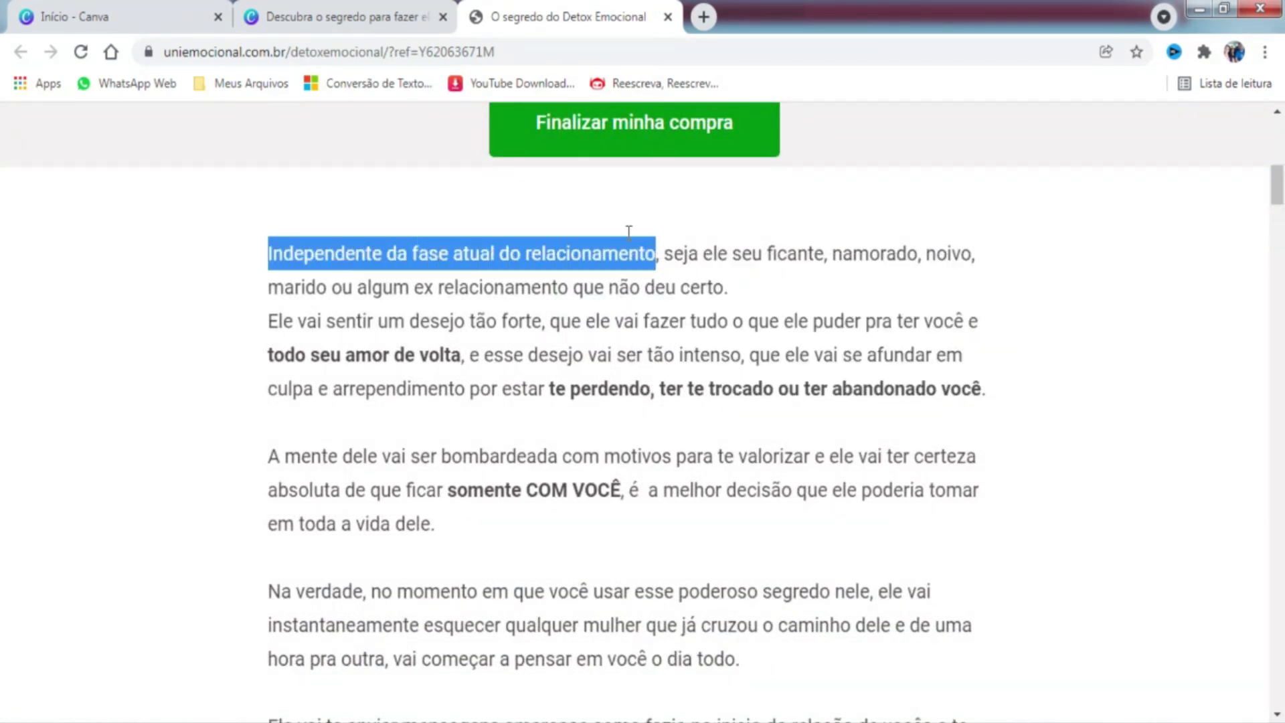
{"action": "key", "text": "ctrl+shift+Tab"}
{"action": "key", "text": "ctrl+a"}
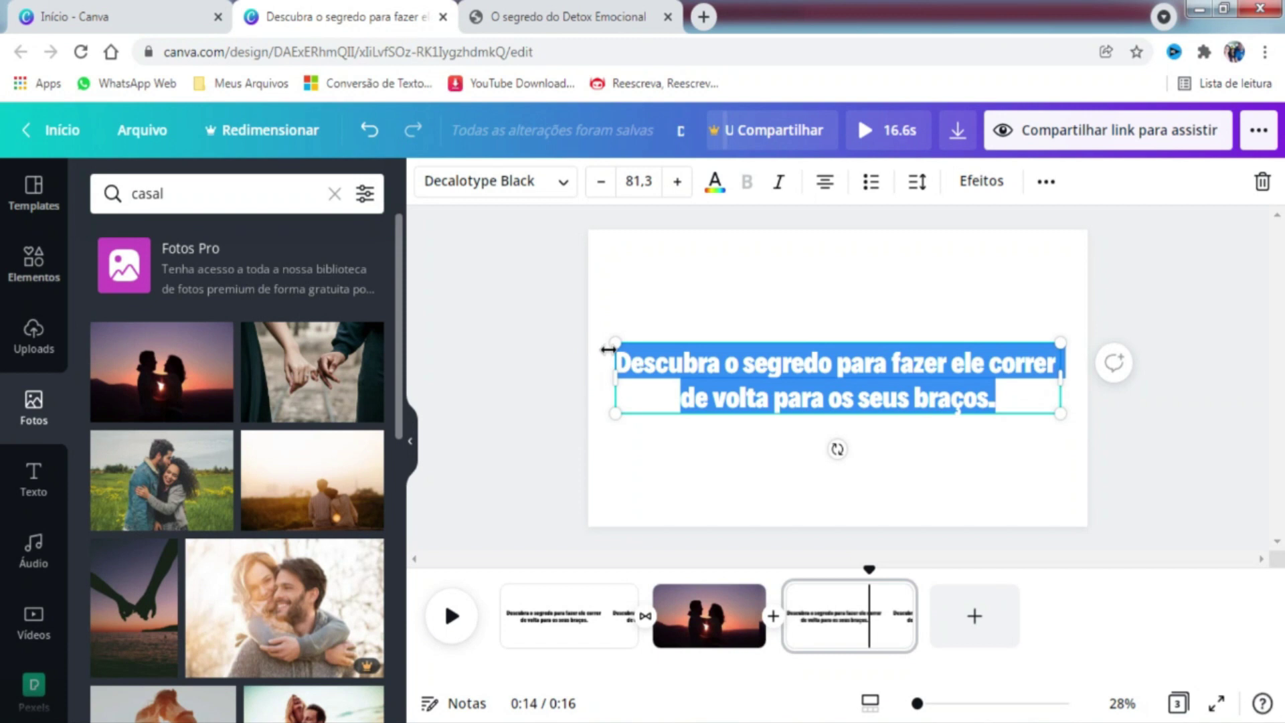
{"action": "key", "text": "ctrl+v"}
Step: Shorten the third page's duration in the timeline and open its page options
{"action": "mouse_move", "coordinate": [910, 611]}
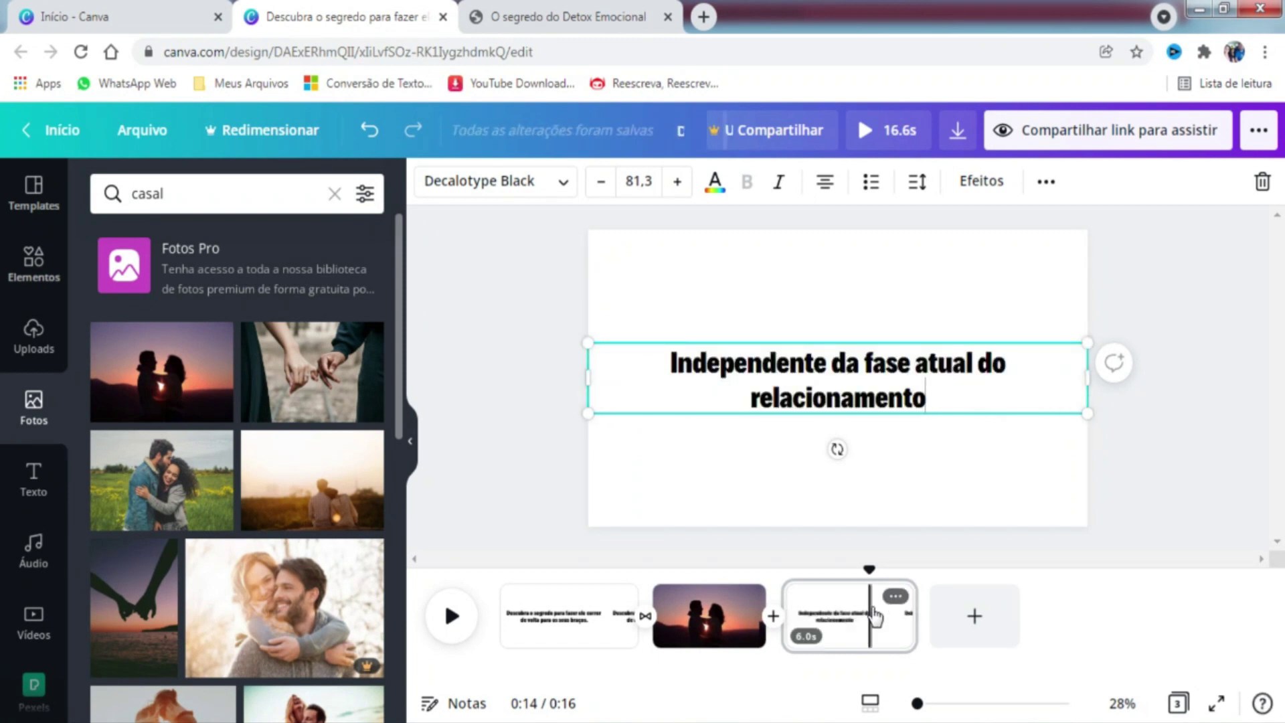
{"action": "left_click_drag", "start_coordinate": [914, 612], "coordinate": [896, 615]}
{"action": "left_click", "coordinate": [874, 595]}
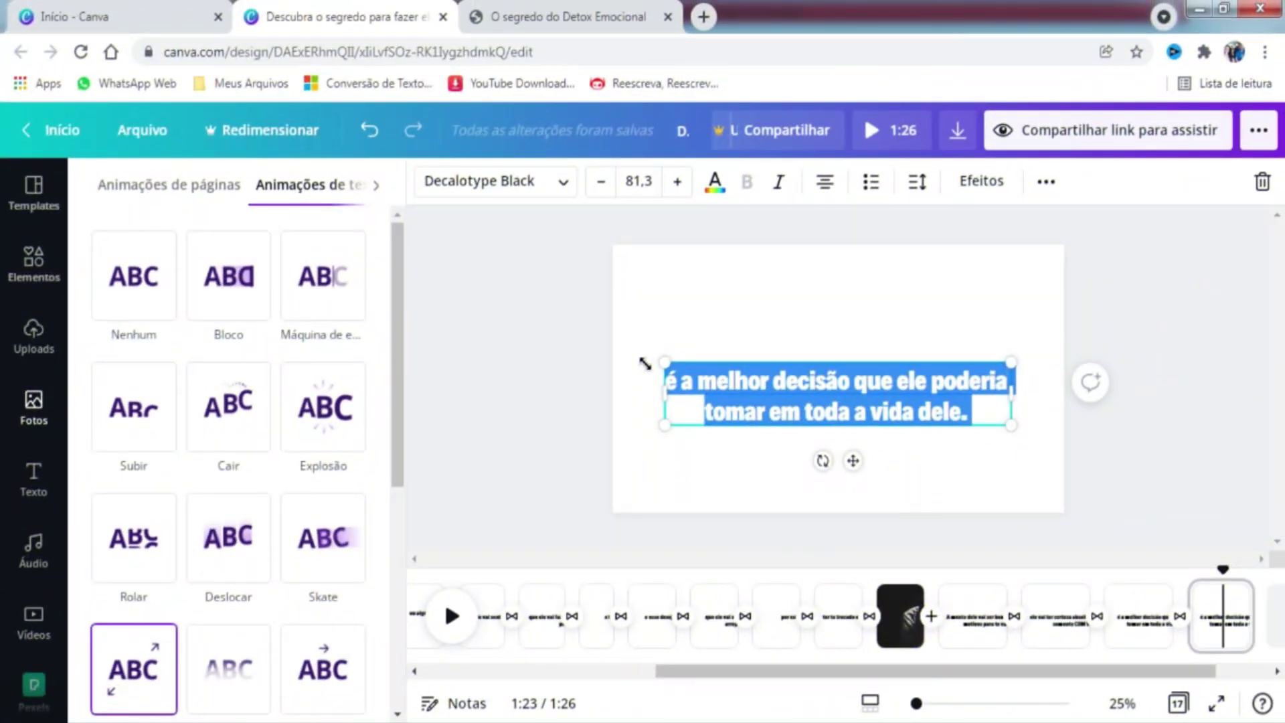
Step: Replace the last page's text with "Clique no primeiro link na descrição, abaixo deste vídeo" and duplicate that page
{"action": "type", "text": "Clique no primeiro link na descrição, abaixo deste vídeo"}
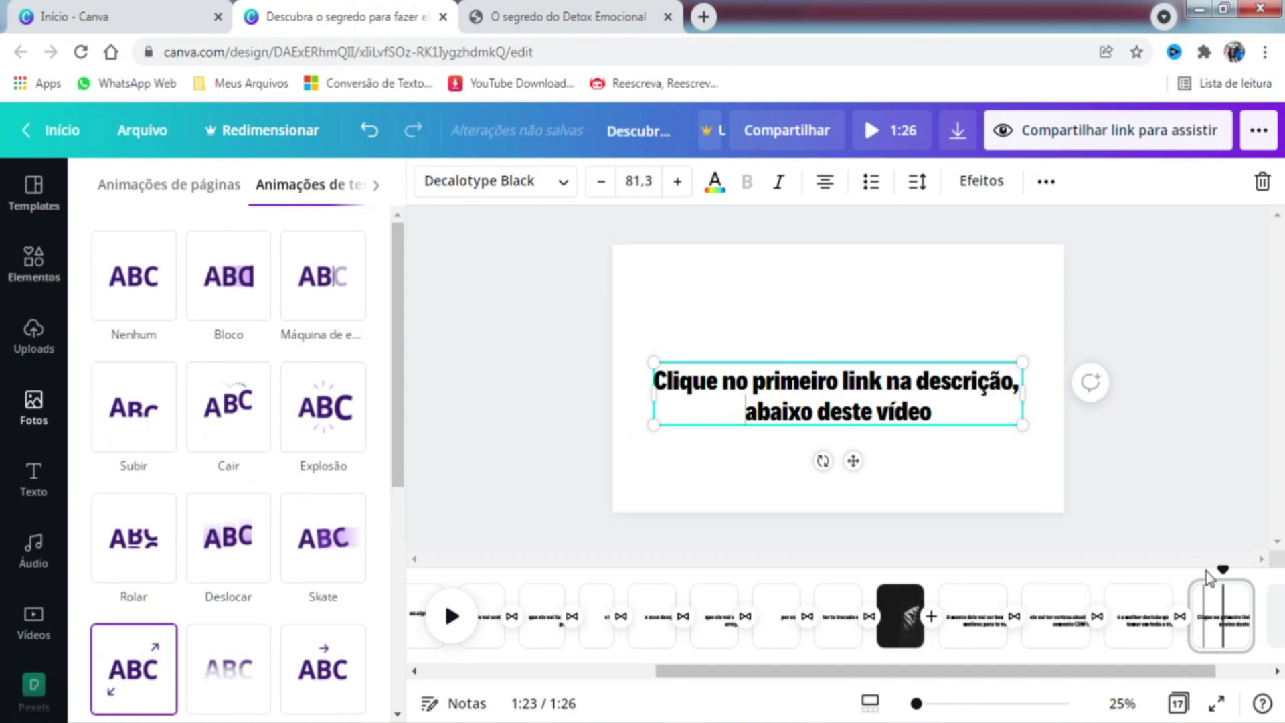
{"action": "right_click", "coordinate": [1235, 621]}
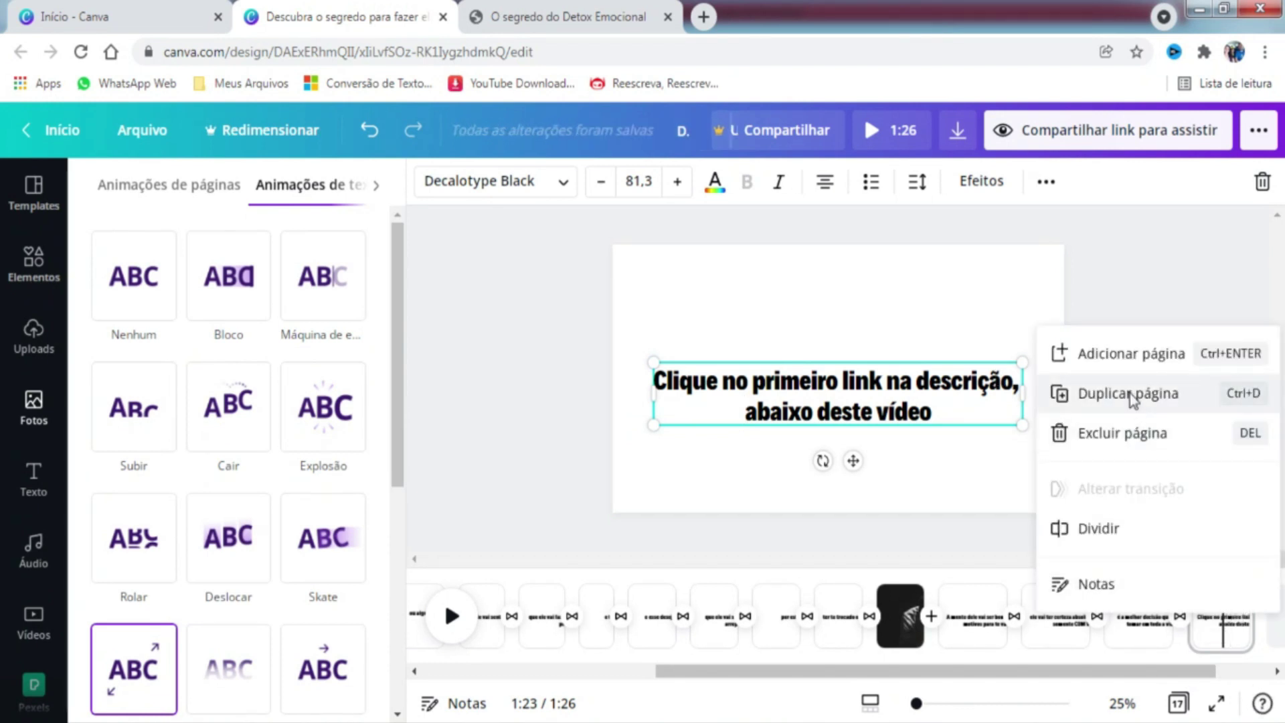
{"action": "left_click", "coordinate": [1136, 397]}
Step: Replace the duplicated page's text with "E Descubra o segredo para fazer ele correr de volta para os seus braços", copying the headline from the sales page
{"action": "left_click", "coordinate": [569, 17]}
{"action": "right_click", "coordinate": [829, 199]}
{"action": "left_click", "coordinate": [906, 219]}
{"action": "left_click", "coordinate": [395, 17]}
{"action": "key", "text": "ctrl+v"}
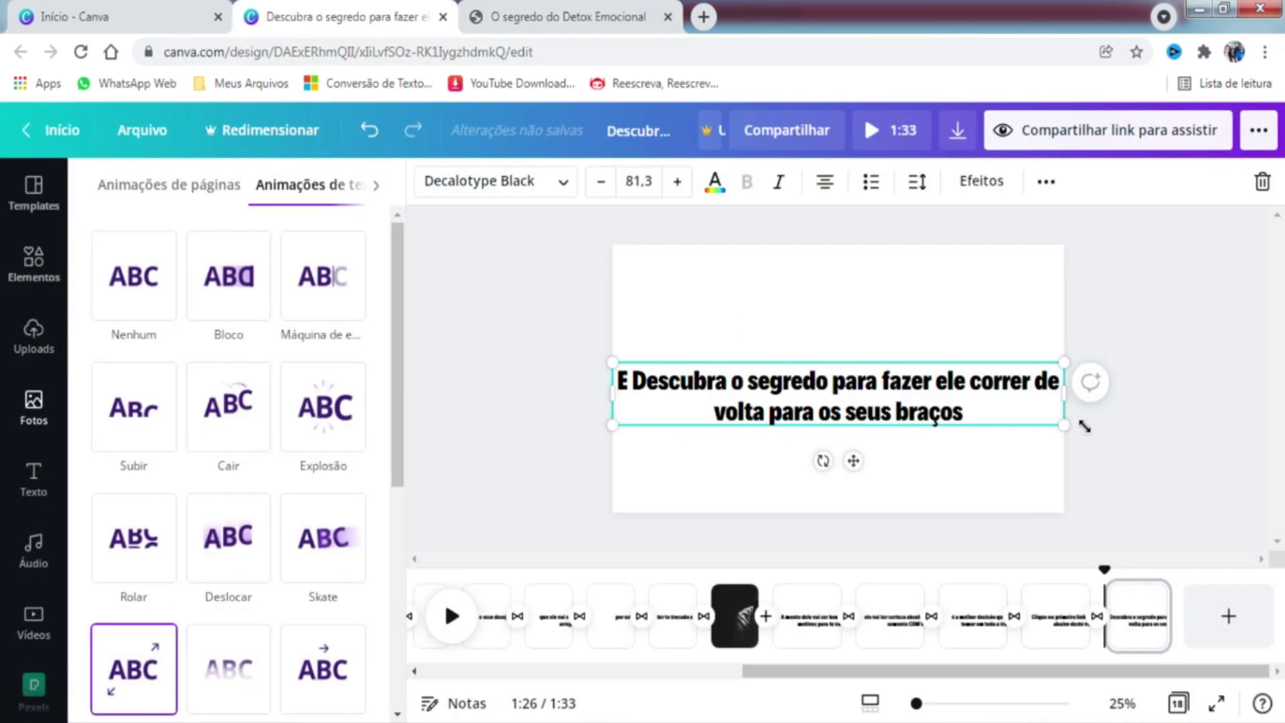
Step: Add a final page and set the photo of the couple on a bench facing the mountains as its background
{"action": "left_click", "coordinate": [1228, 616]}
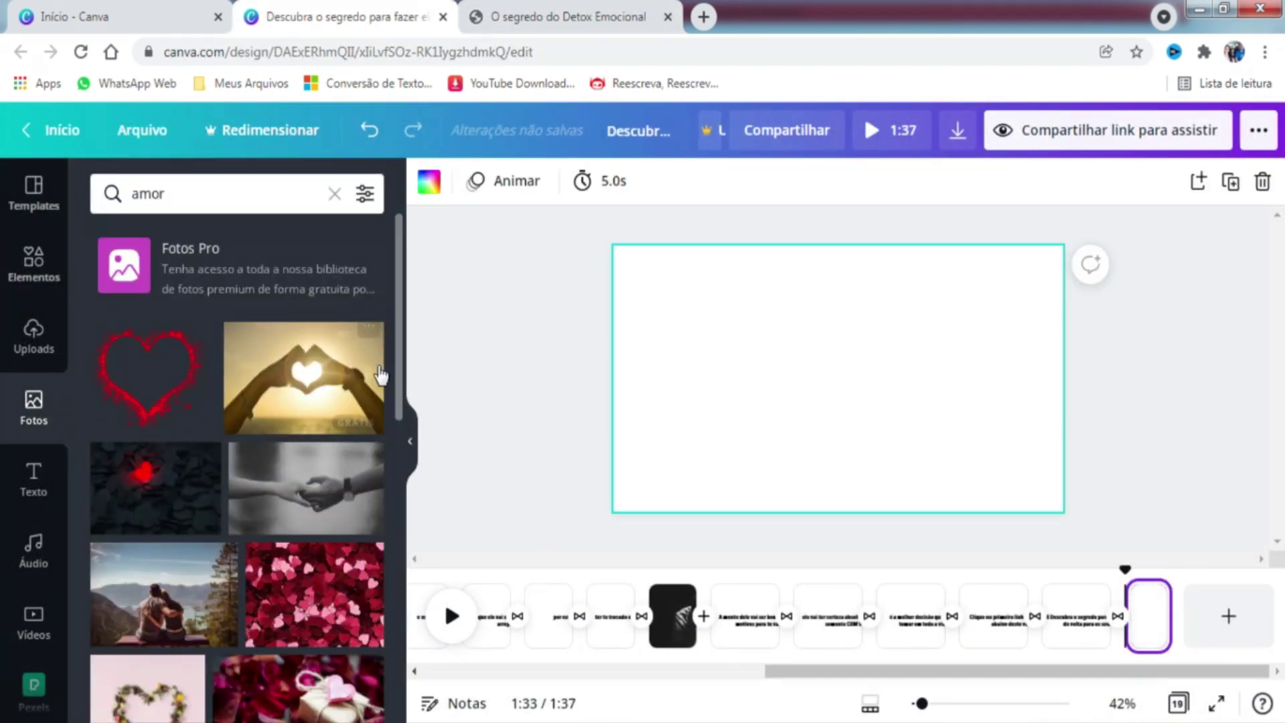
{"action": "left_click", "coordinate": [170, 592]}
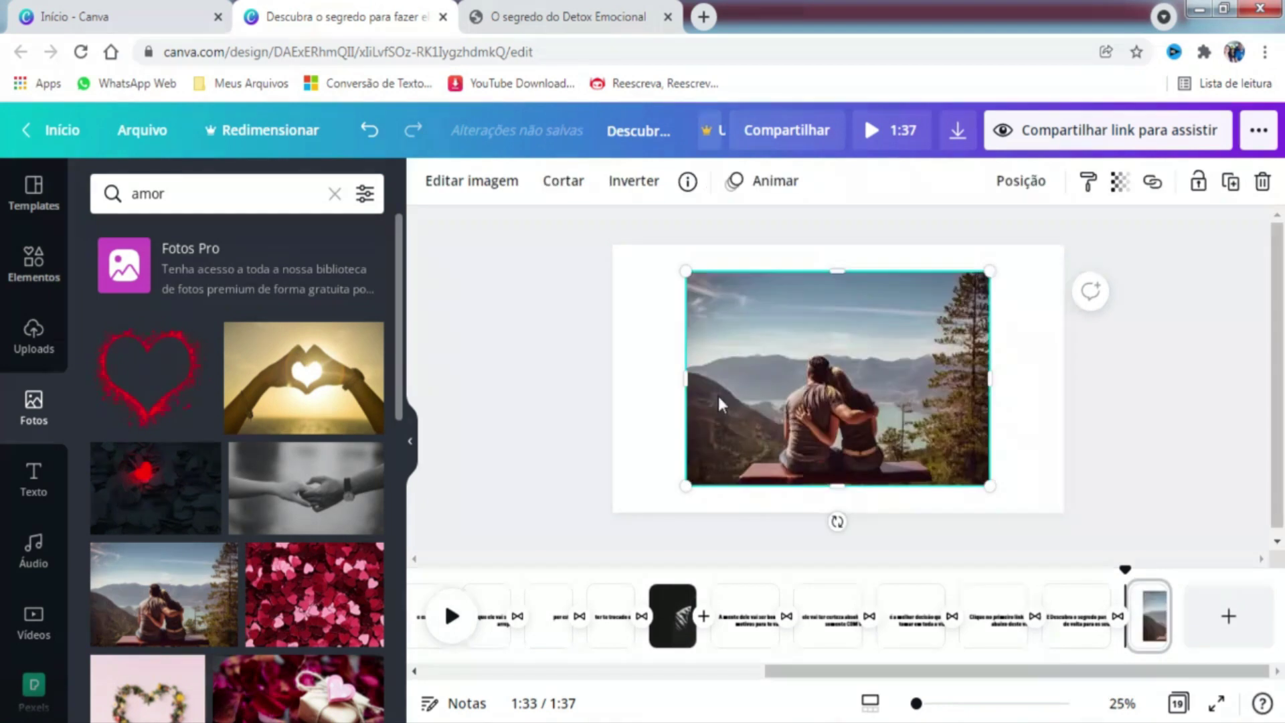
{"action": "right_click", "coordinate": [782, 387]}
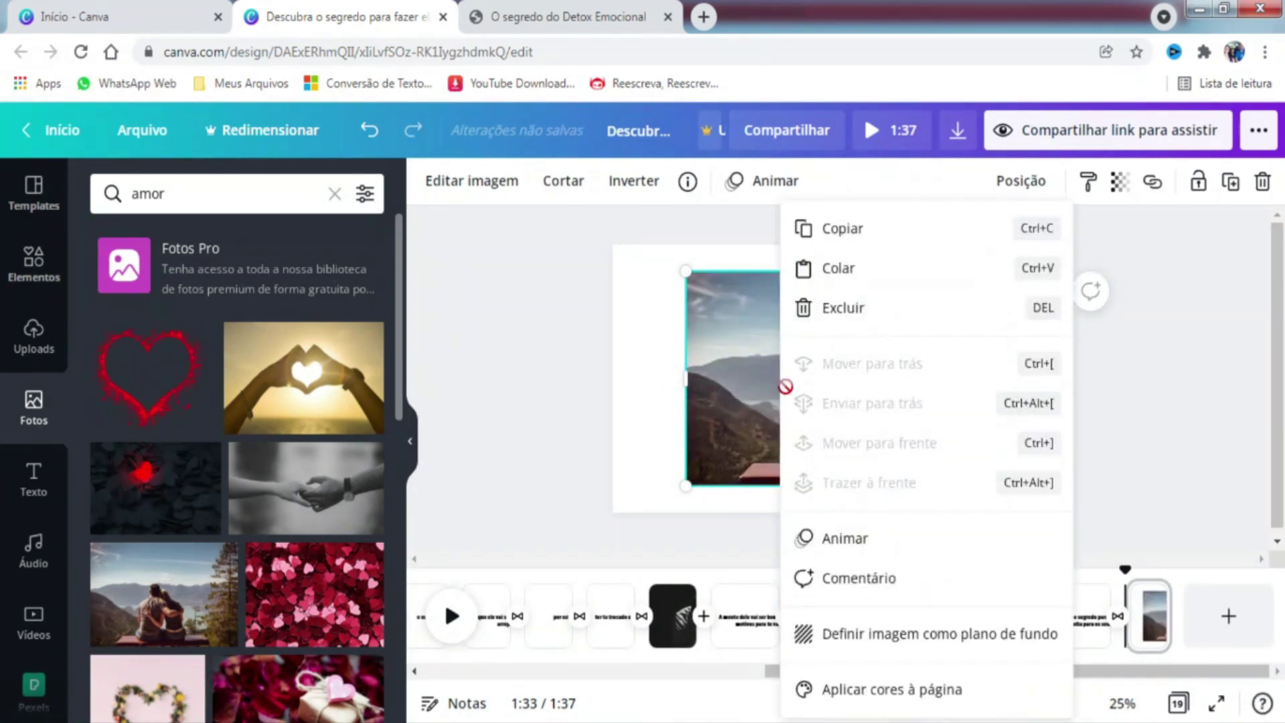
{"action": "left_click", "coordinate": [885, 636]}
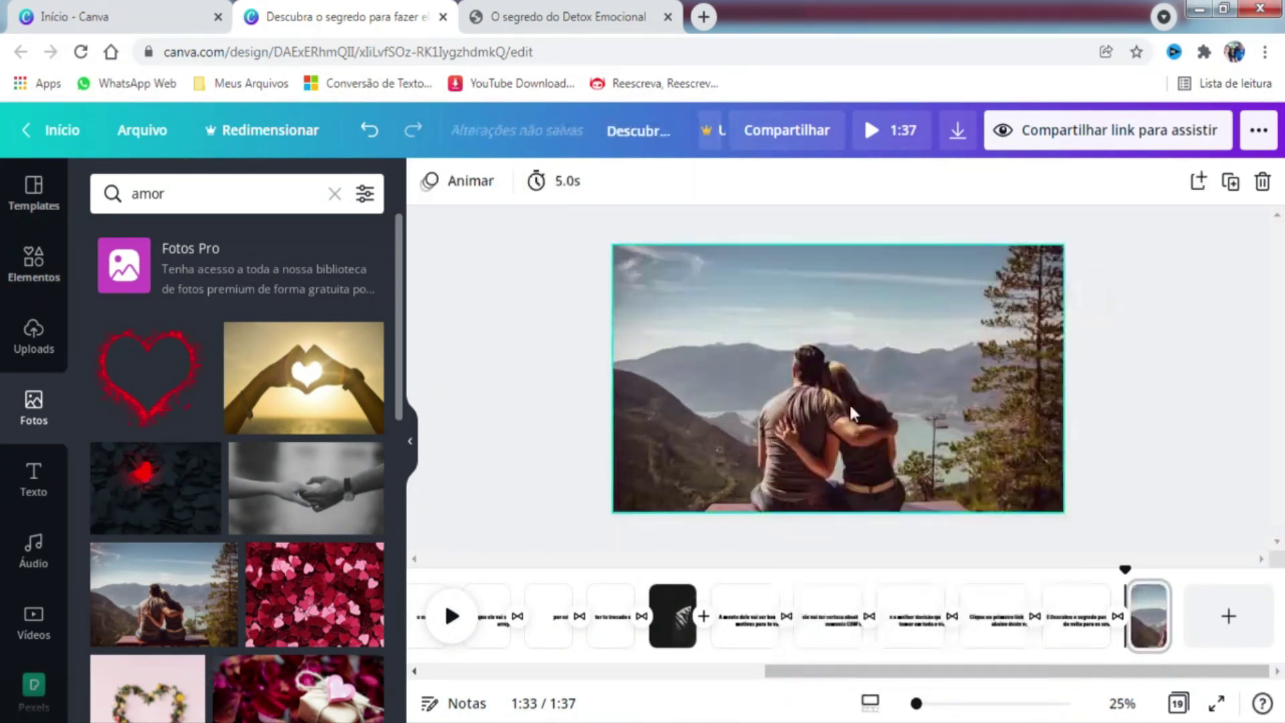
Step: Apply the Sopro page animation to the final photo page
{"action": "left_click", "coordinate": [472, 201]}
{"action": "left_click", "coordinate": [328, 276]}
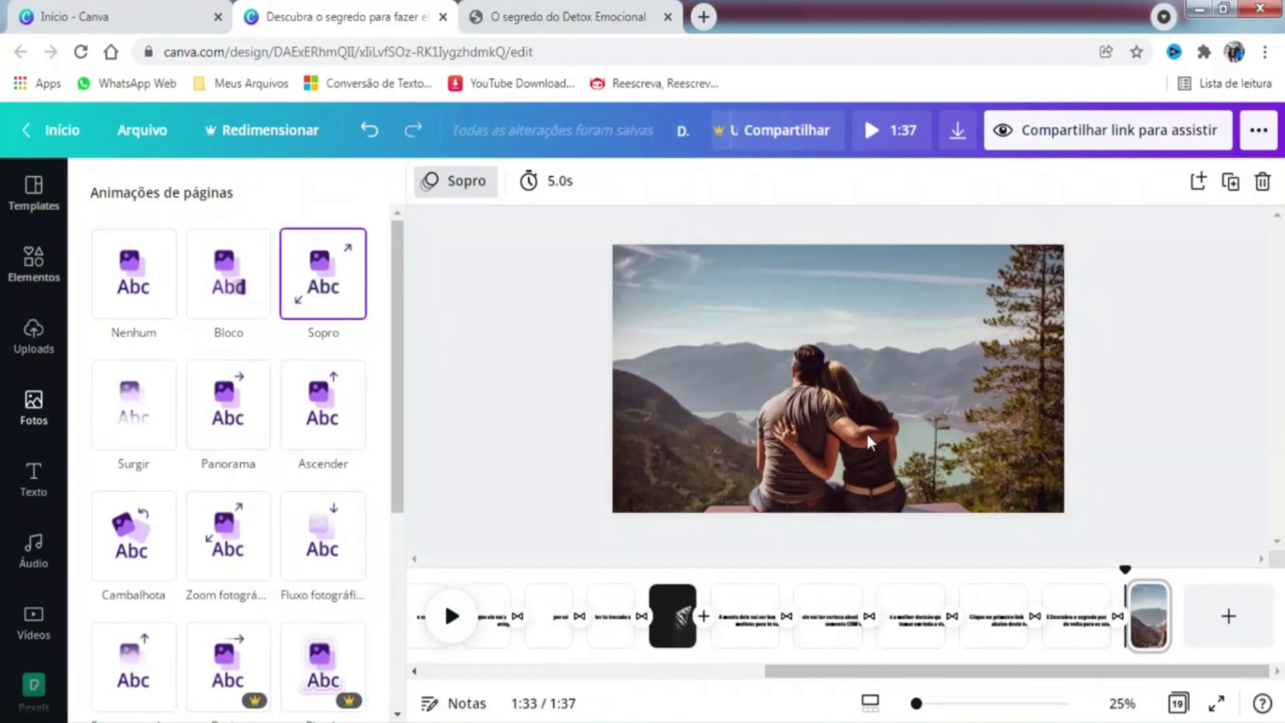
{"action": "left_click", "coordinate": [776, 435]}
Step: Add the "Ukulele Song" track as the video's background music
{"action": "left_click", "coordinate": [34, 546]}
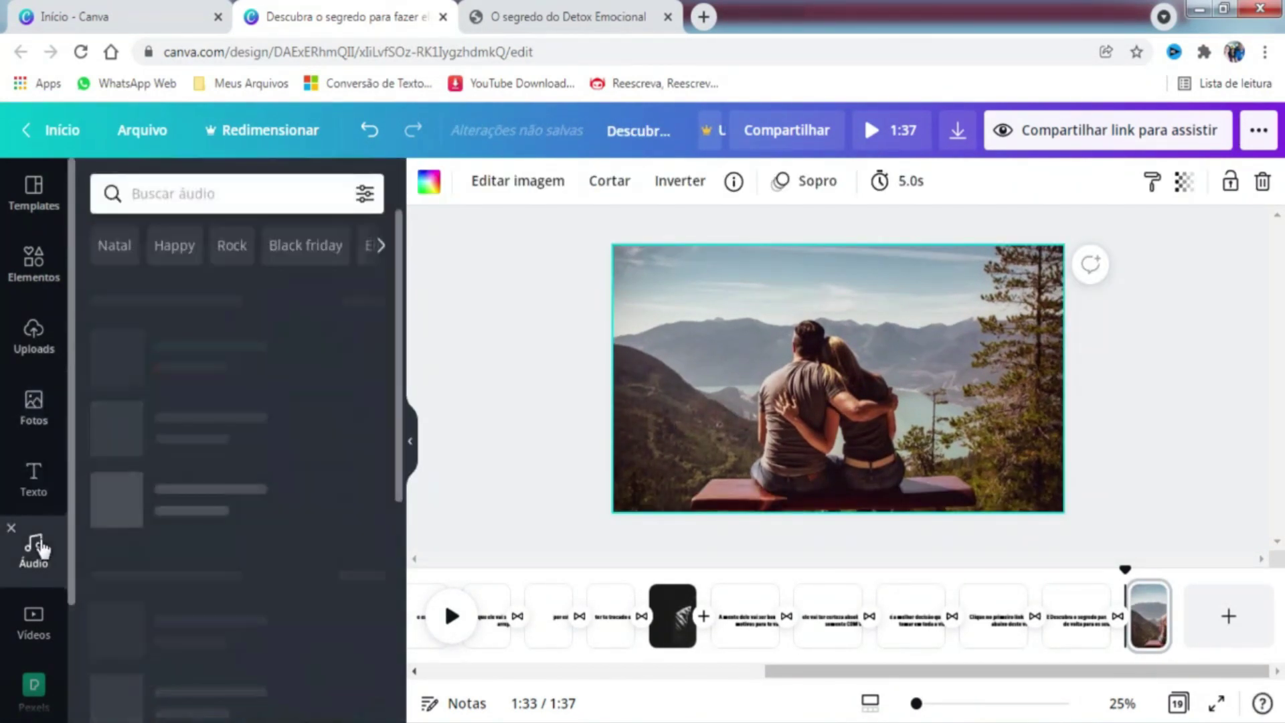
{"action": "left_click_drag", "start_coordinate": [117, 355], "coordinate": [623, 515]}
{"action": "left_click", "coordinate": [1181, 479]}
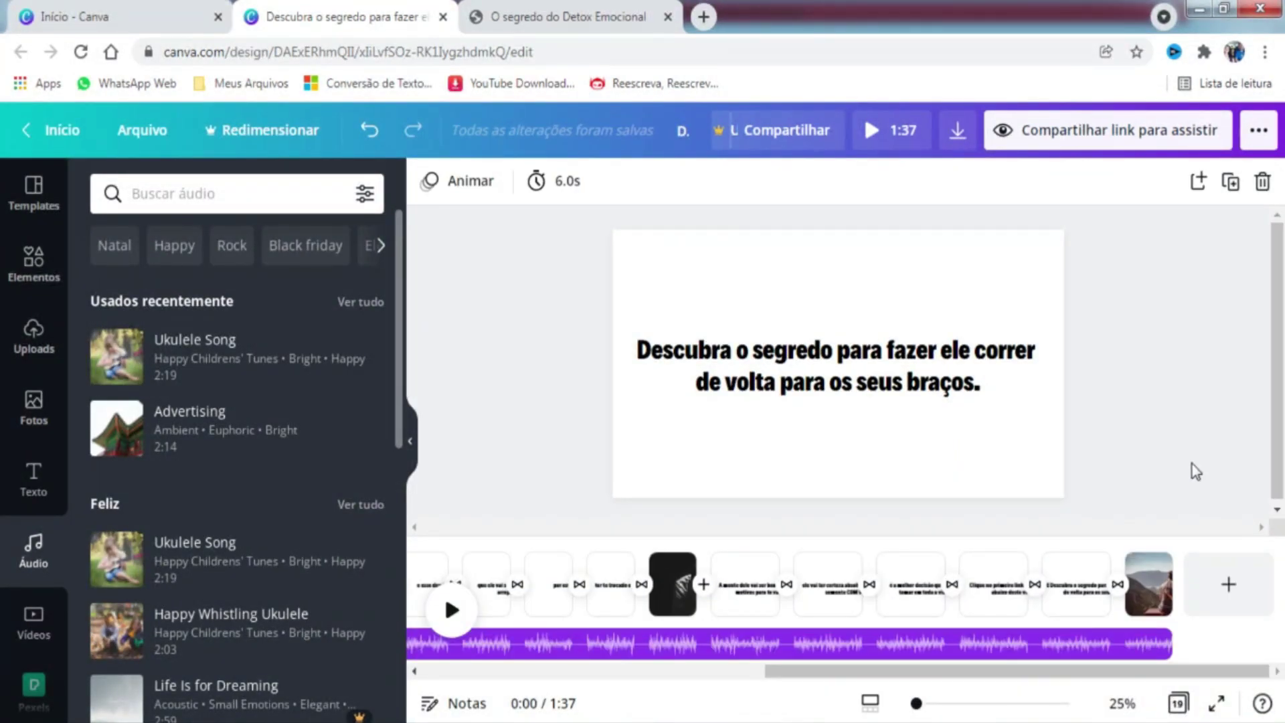
Step: Preview the finished video, close the preview and download the video
{"action": "left_click", "coordinate": [872, 132]}
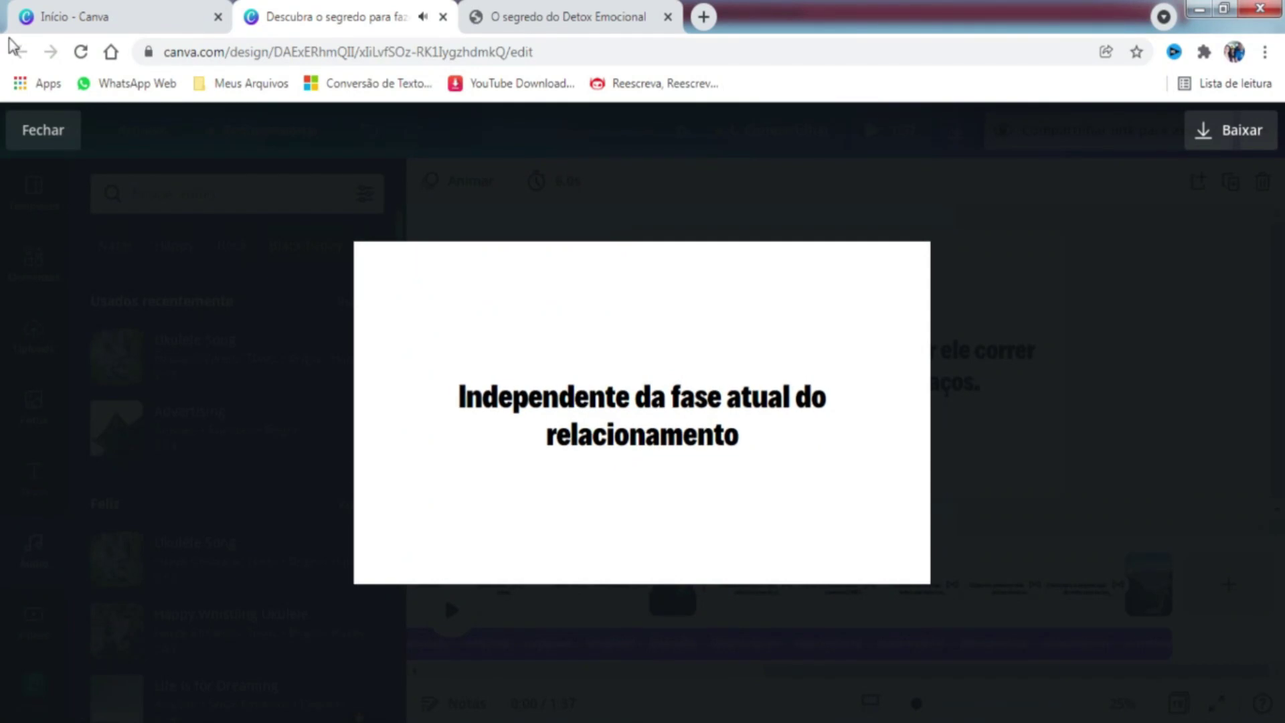
{"action": "left_click", "coordinate": [43, 139]}
{"action": "left_click", "coordinate": [957, 137]}
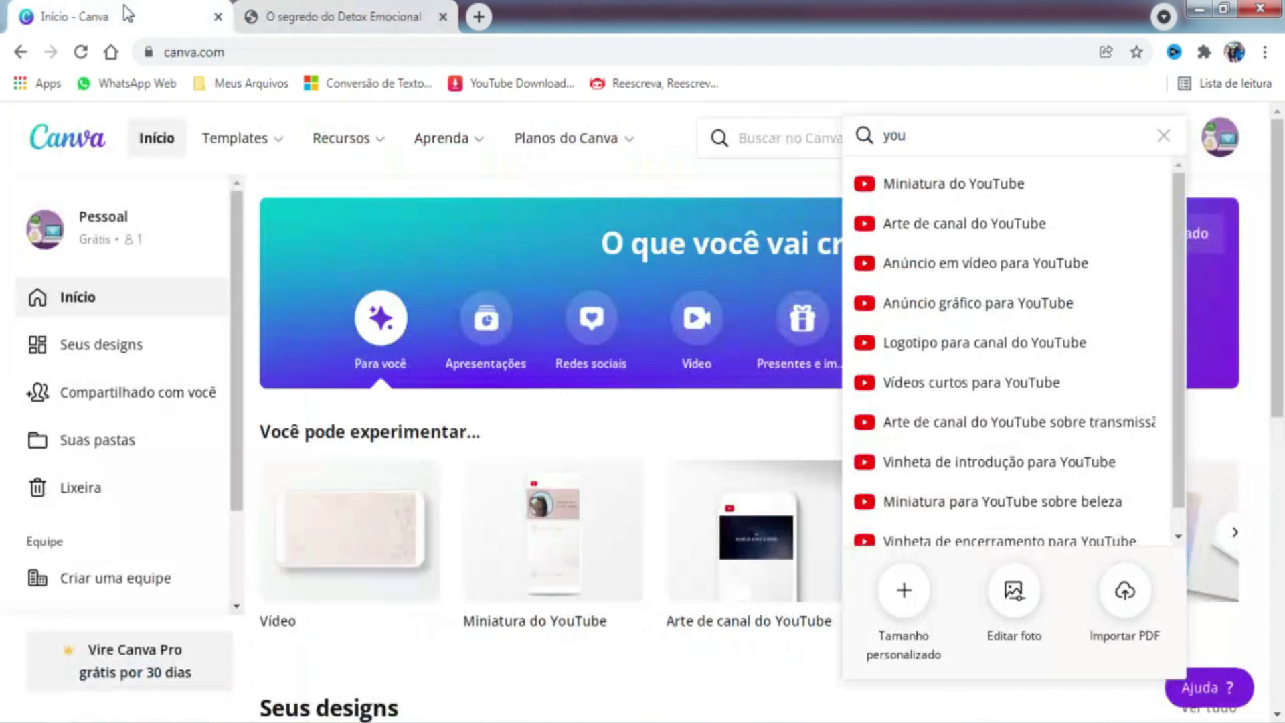
Step: Create a YouTube thumbnail design (Miniatura do YouTube), search photos for "CASAL" and set the embracing couple's sunset silhouette as the background
{"action": "left_click", "coordinate": [946, 188]}
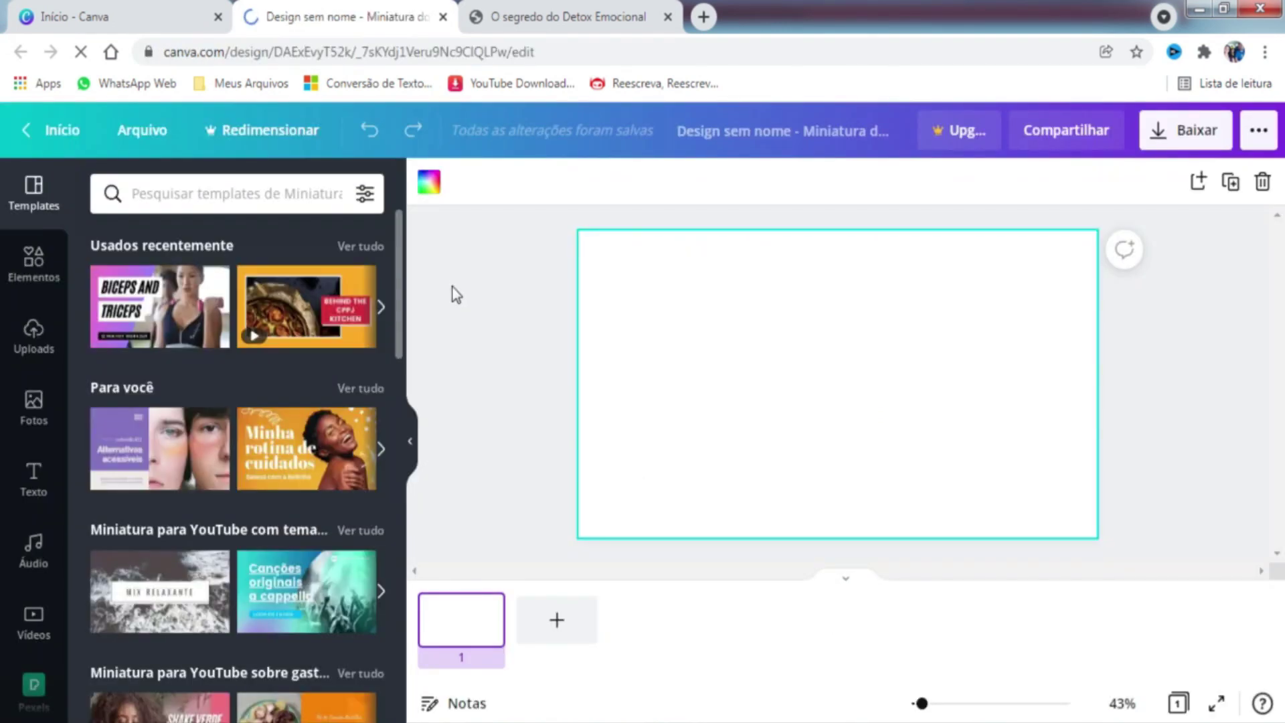
{"action": "left_click", "coordinate": [37, 423]}
{"action": "left_click", "coordinate": [182, 192]}
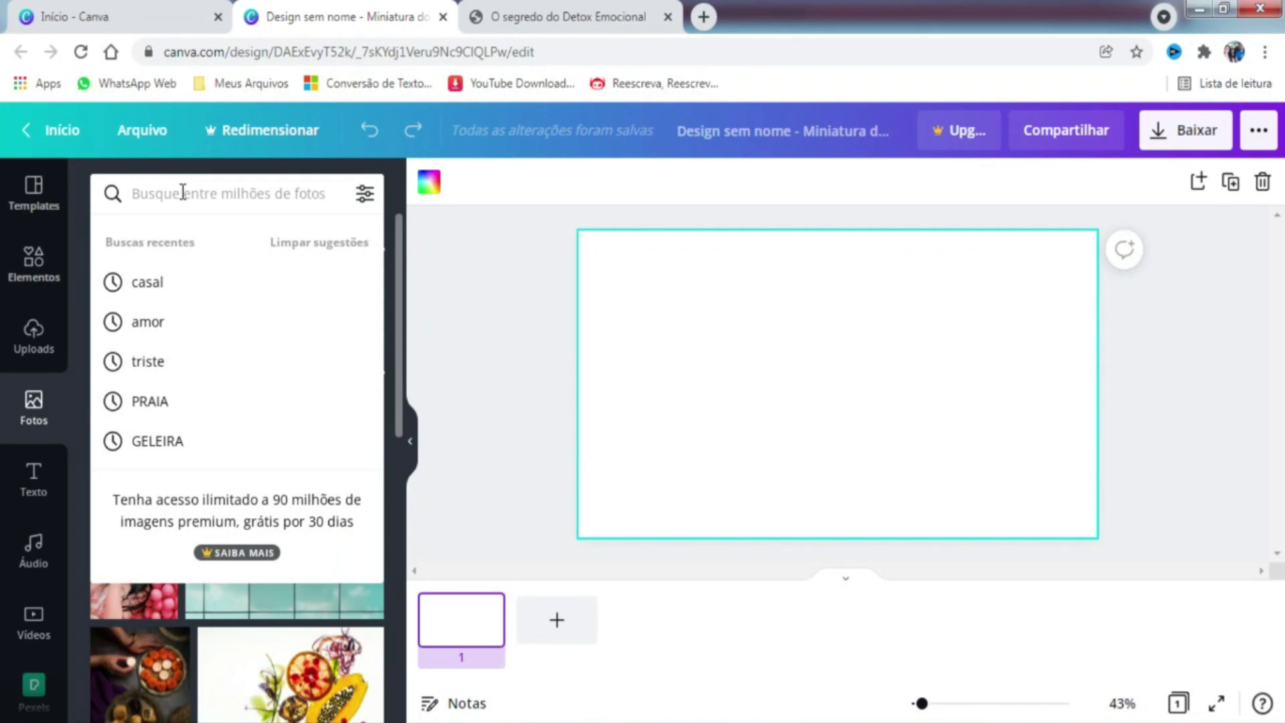
{"action": "type", "text": "CASAL"}
{"action": "key", "text": "Return"}
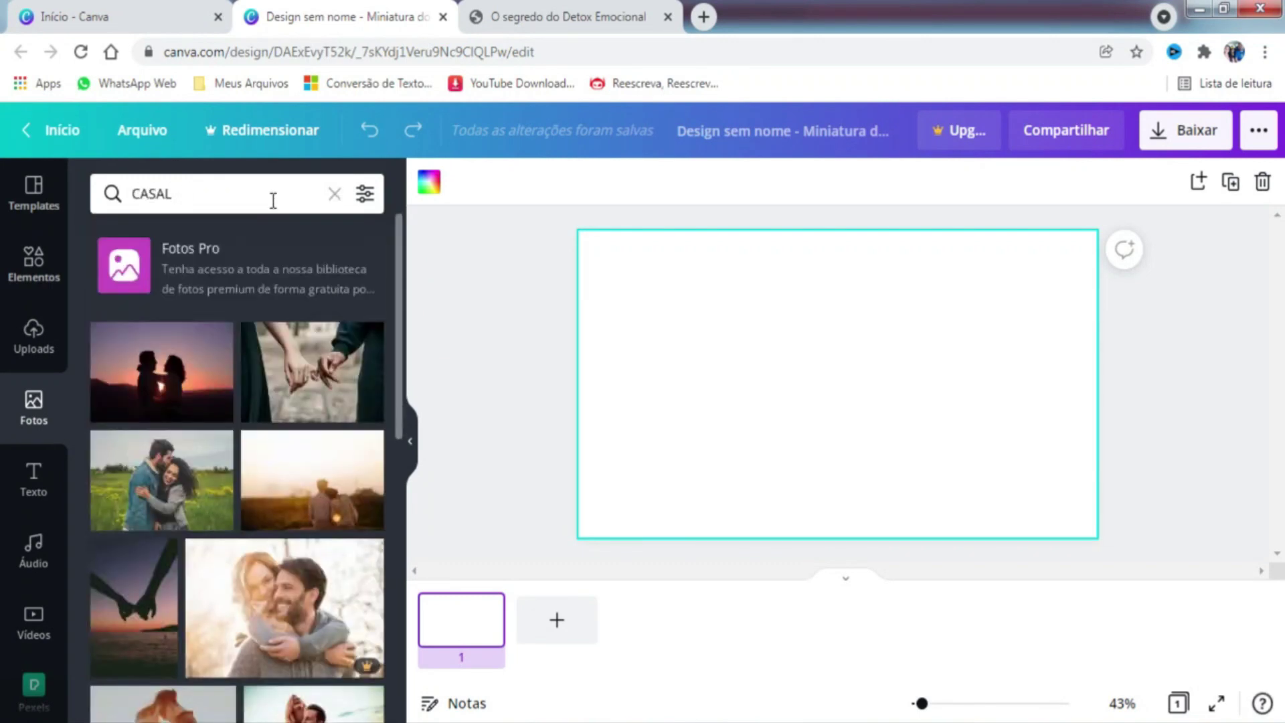
{"action": "left_click", "coordinate": [159, 365]}
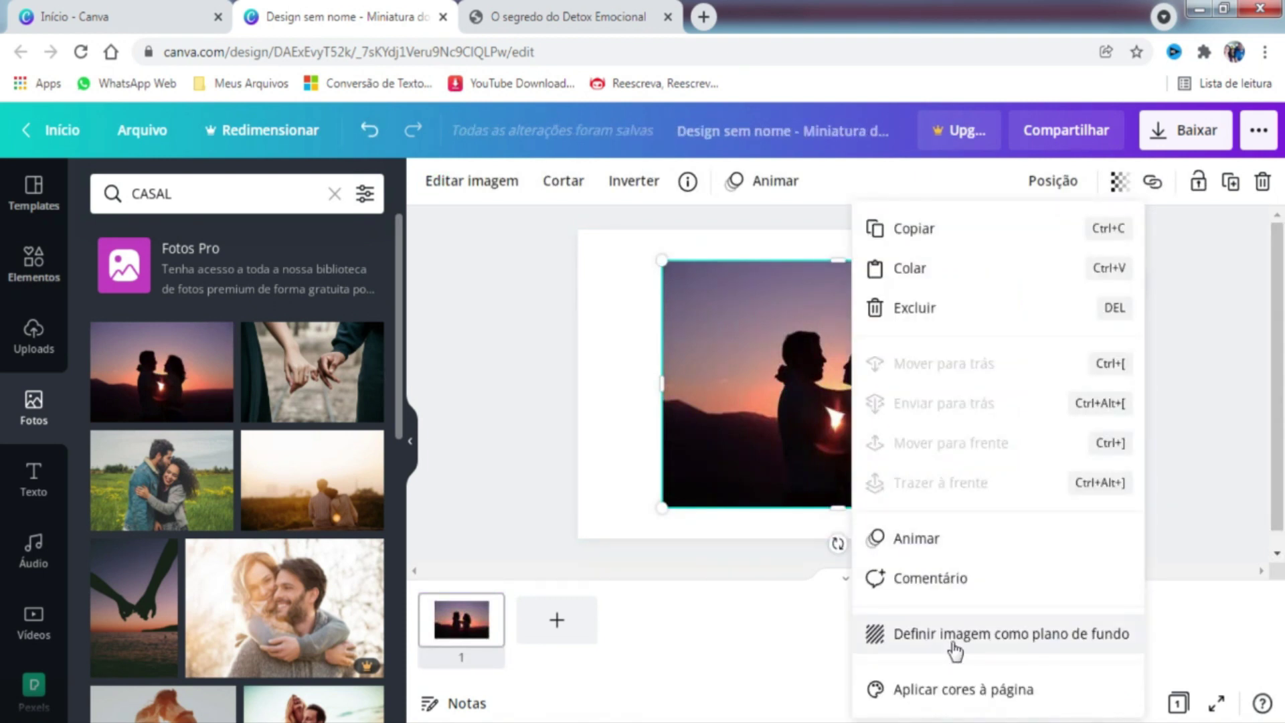
{"action": "left_click", "coordinate": [977, 636]}
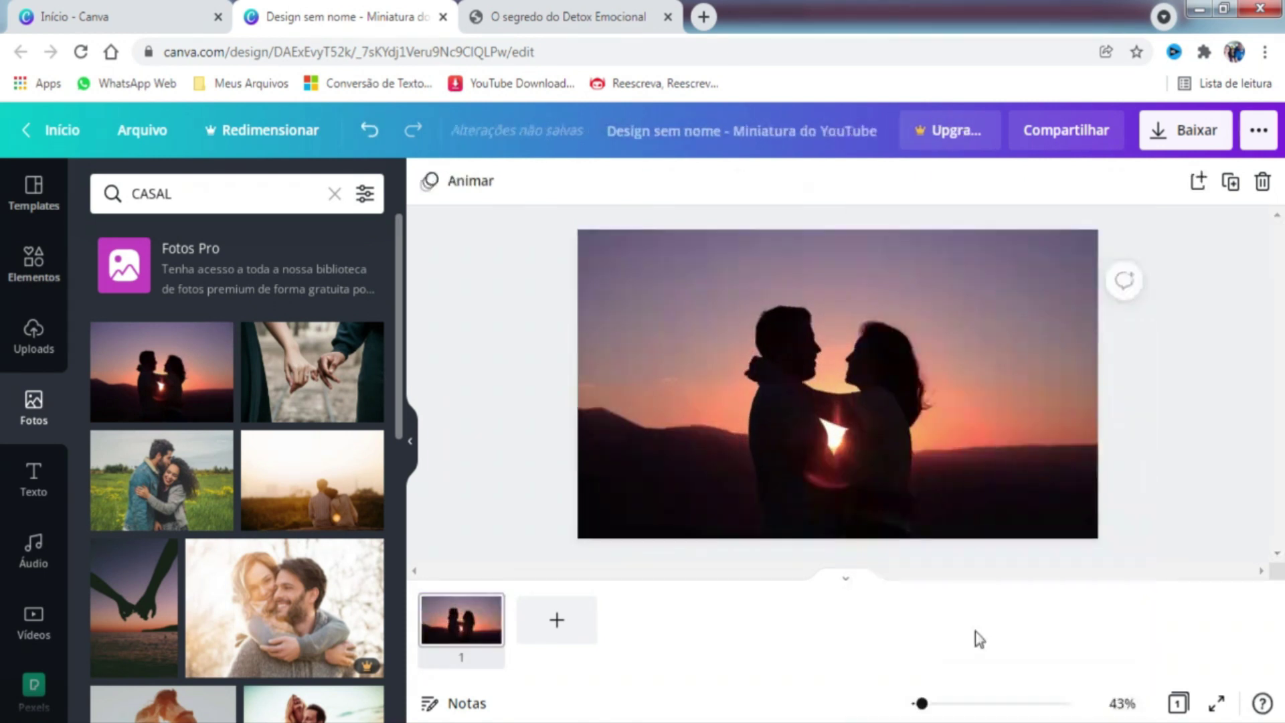
Step: Enlarge the background photo and shift it upward so the couple fills more of the thumbnail
{"action": "double_click", "coordinate": [944, 515]}
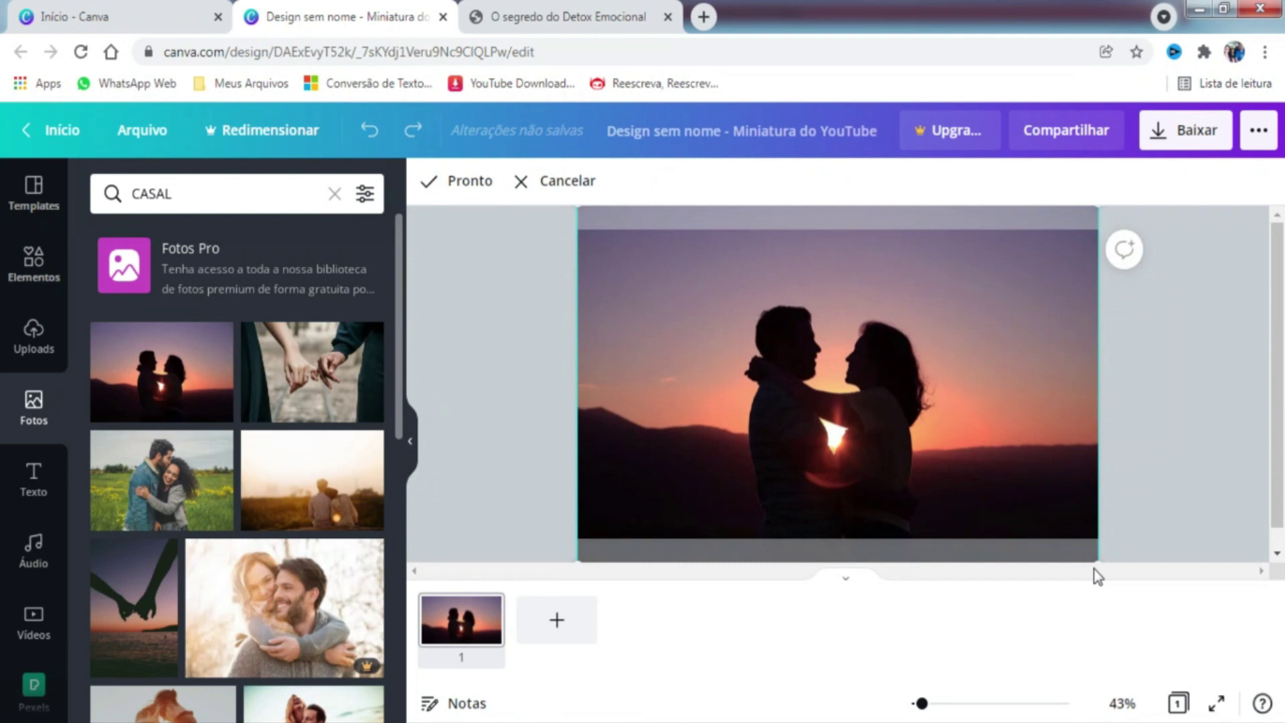
{"action": "left_click_drag", "start_coordinate": [1095, 561], "coordinate": [1265, 677]}
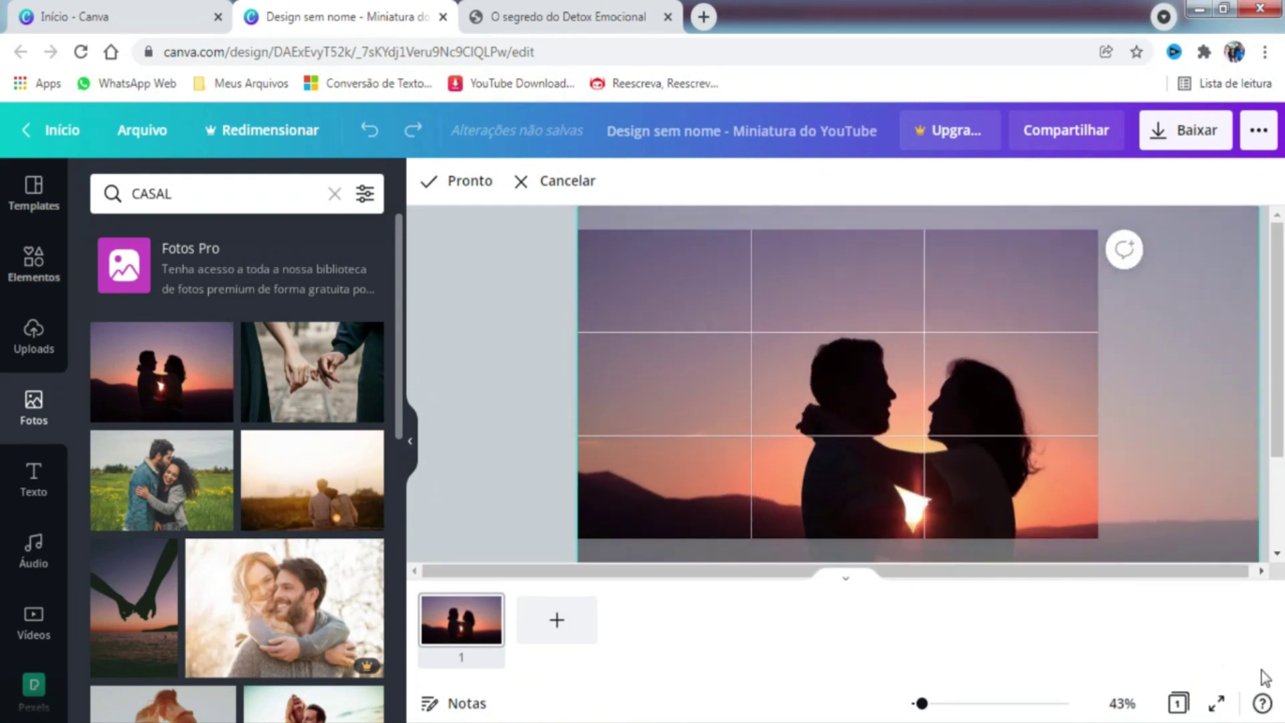
{"action": "left_click_drag", "start_coordinate": [1167, 488], "coordinate": [1175, 389]}
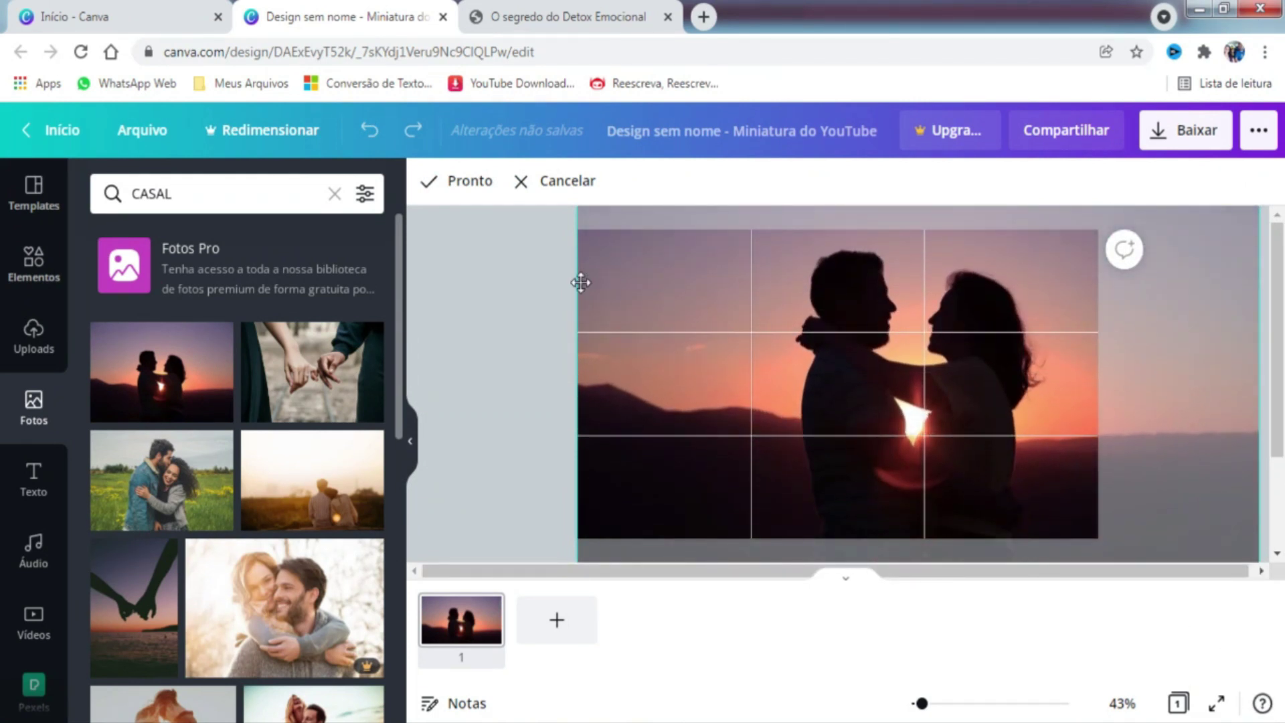
{"action": "left_click", "coordinate": [470, 184]}
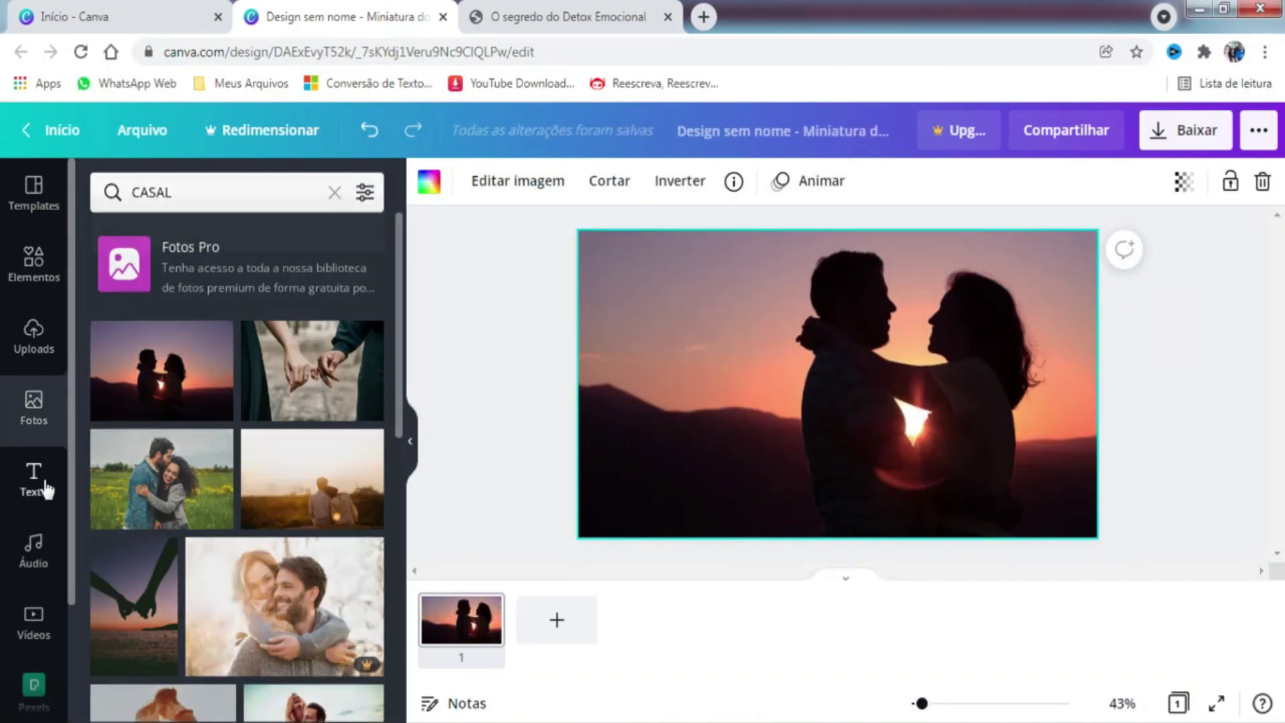
Step: Add a title text reading "VOLTA PRA MIM?" to the thumbnail
{"action": "left_click", "coordinate": [42, 476]}
{"action": "left_click", "coordinate": [209, 295]}
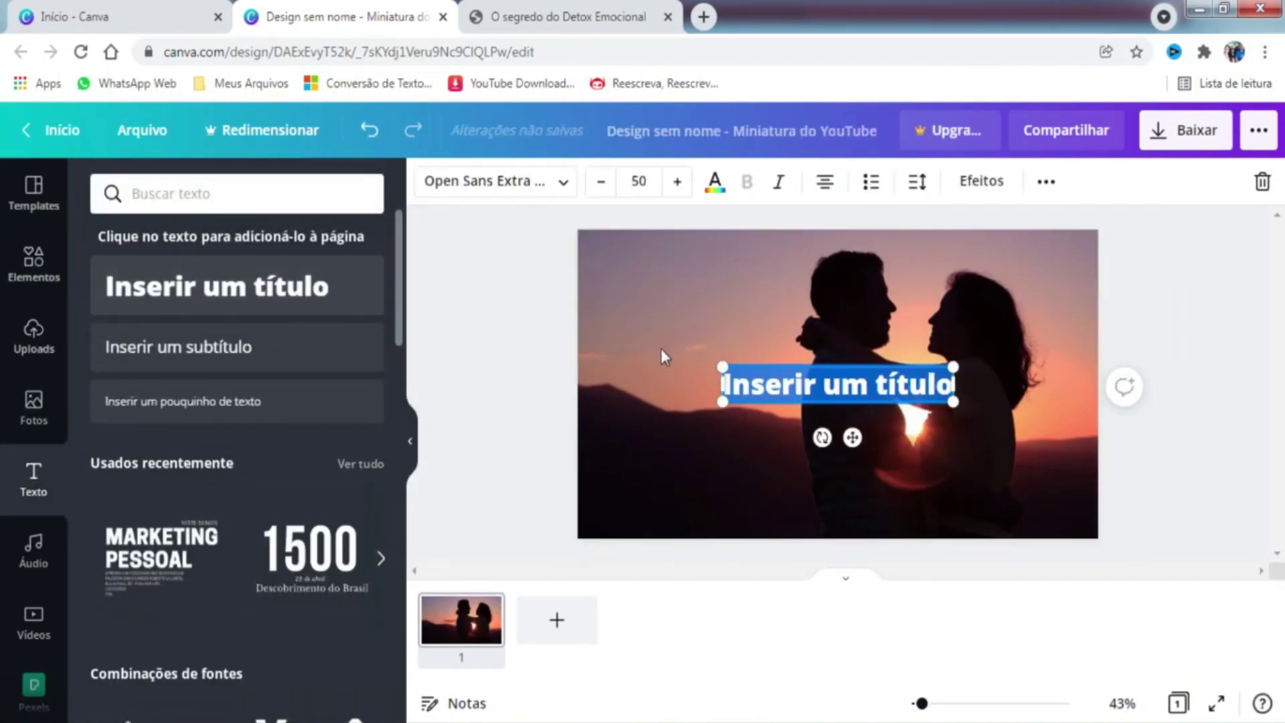
{"action": "key", "text": "BackSpace"}
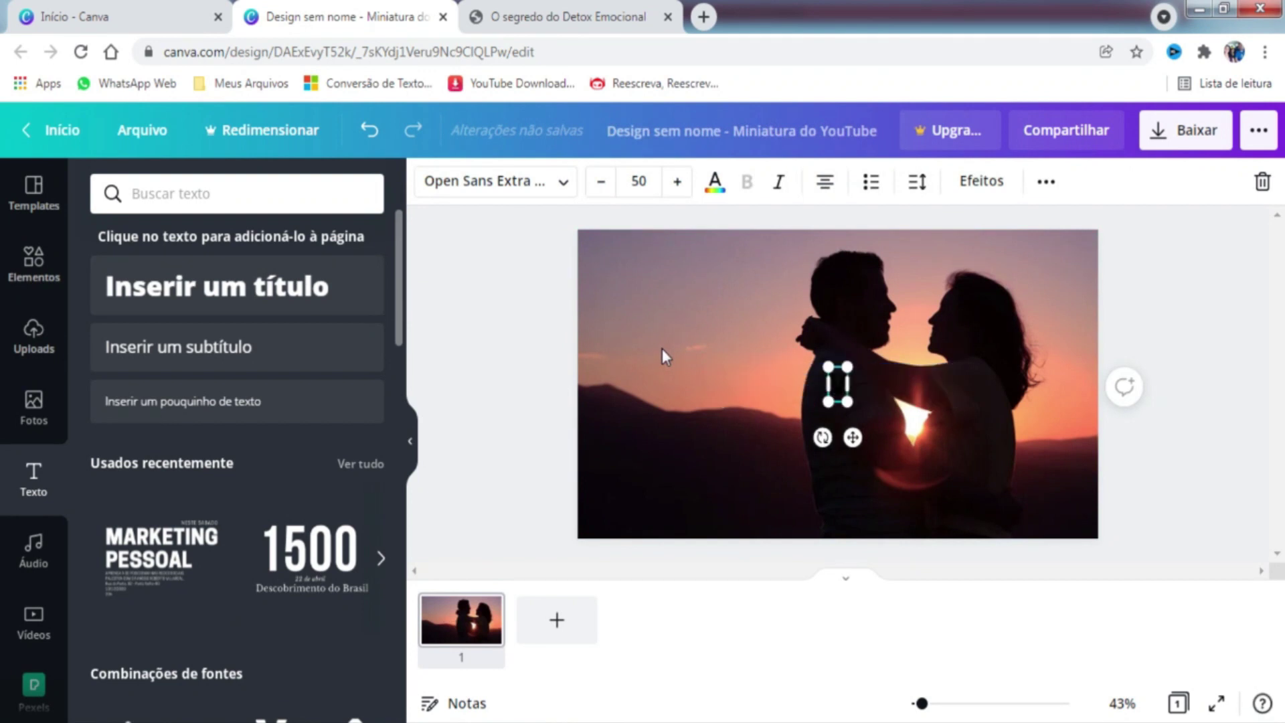
{"action": "type", "text": "VOLTA PRA MIM?"}
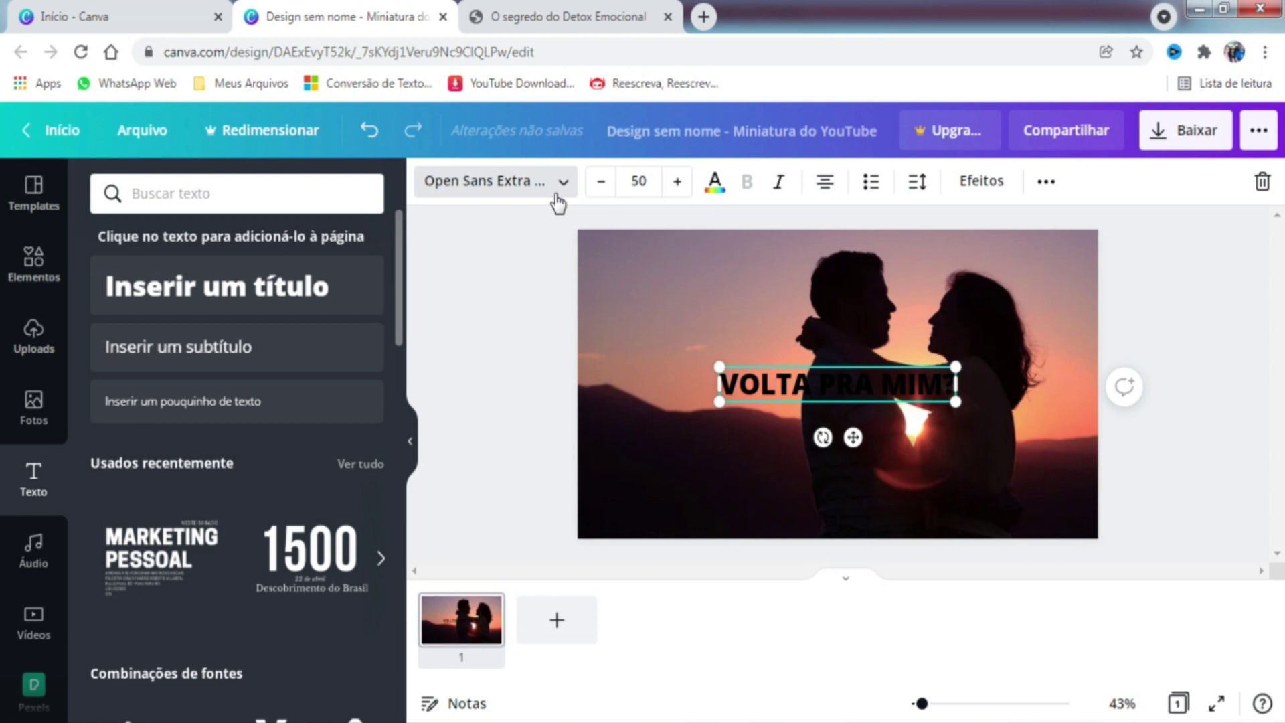
Step: Set the title in Decalotype Black, enlarge it to about size 112 and place it on one line along the thumbnail's lower edge
{"action": "left_click", "coordinate": [558, 199]}
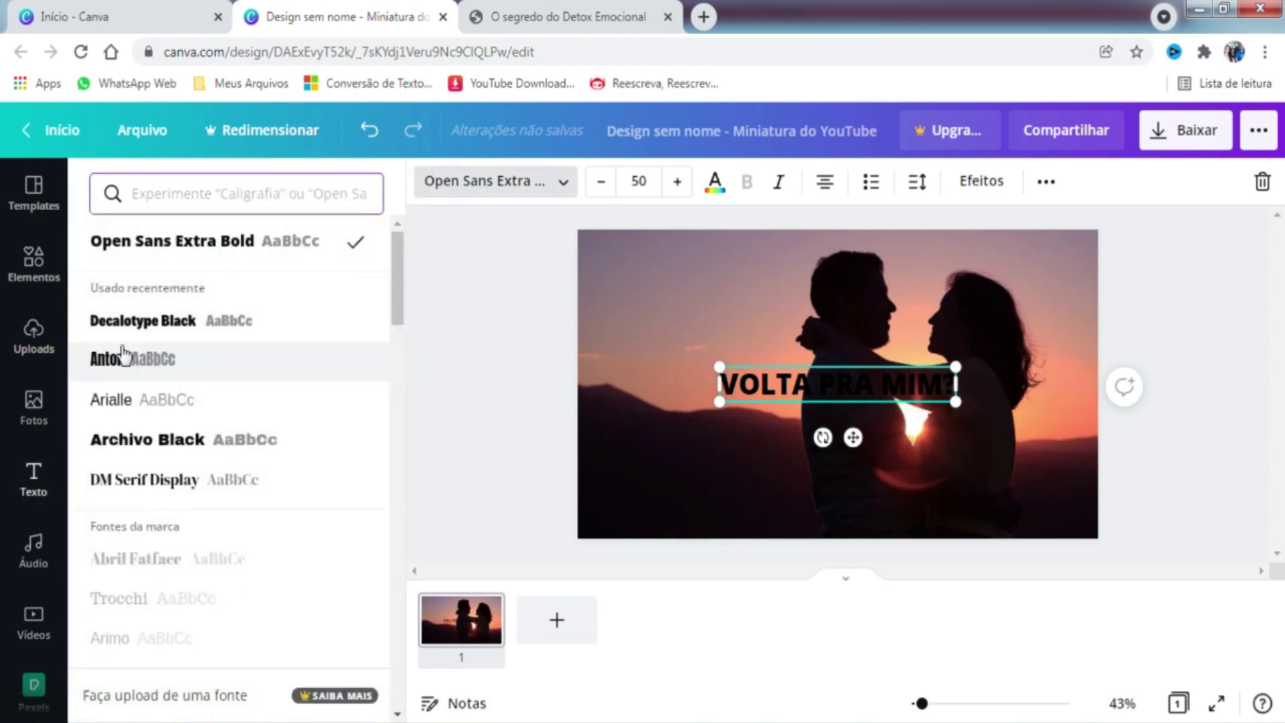
{"action": "left_click", "coordinate": [127, 325]}
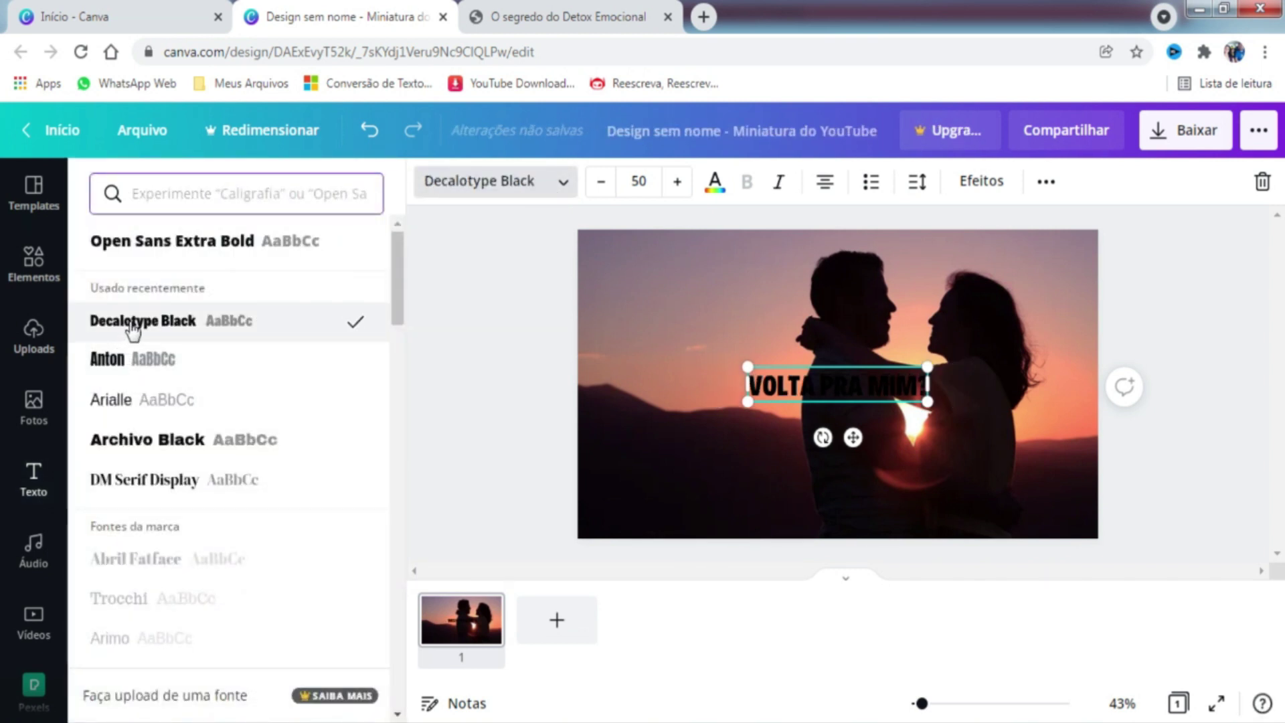
{"action": "left_click_drag", "start_coordinate": [926, 401], "coordinate": [1018, 554]}
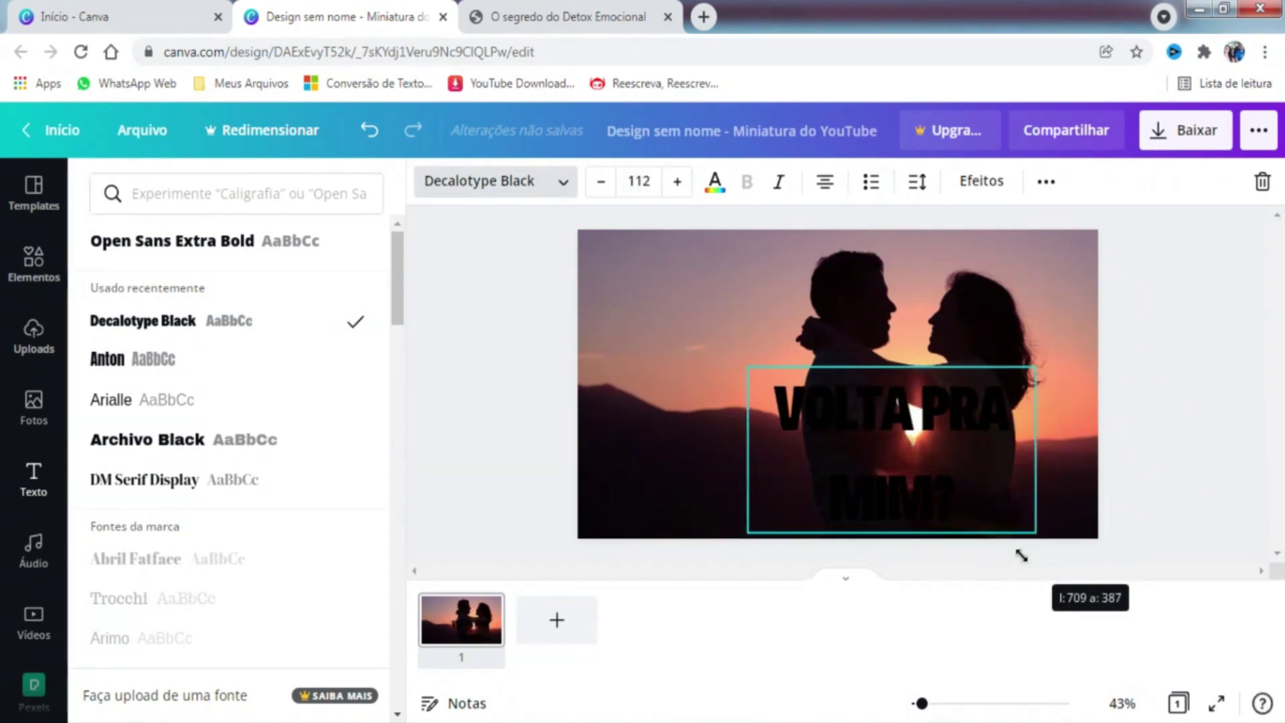
{"action": "left_click_drag", "start_coordinate": [864, 384], "coordinate": [990, 372]}
{"action": "left_click_drag", "start_coordinate": [838, 327], "coordinate": [851, 488]}
Step: Color the thumbnail title white and the word "VOLTA" yellow
{"action": "left_click", "coordinate": [715, 182]}
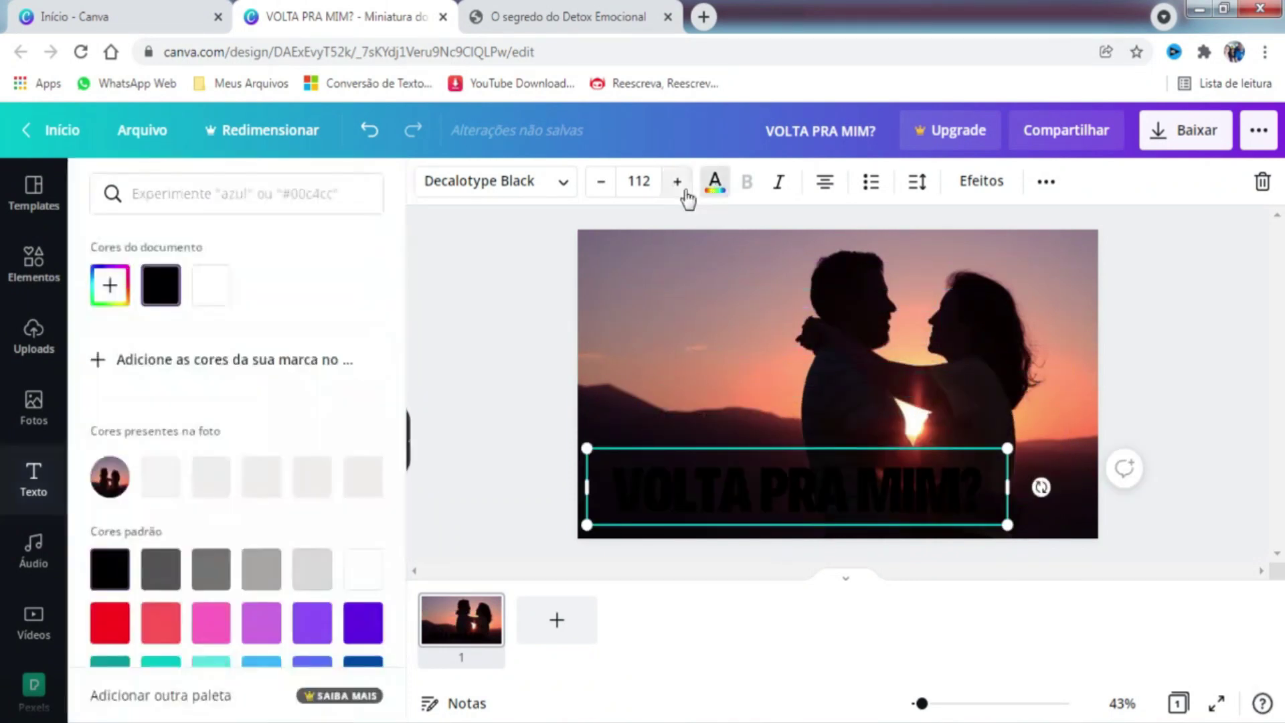
{"action": "left_click", "coordinate": [362, 569]}
{"action": "scroll", "coordinate": [404, 266], "scroll_direction": "down", "scroll_amount": 2}
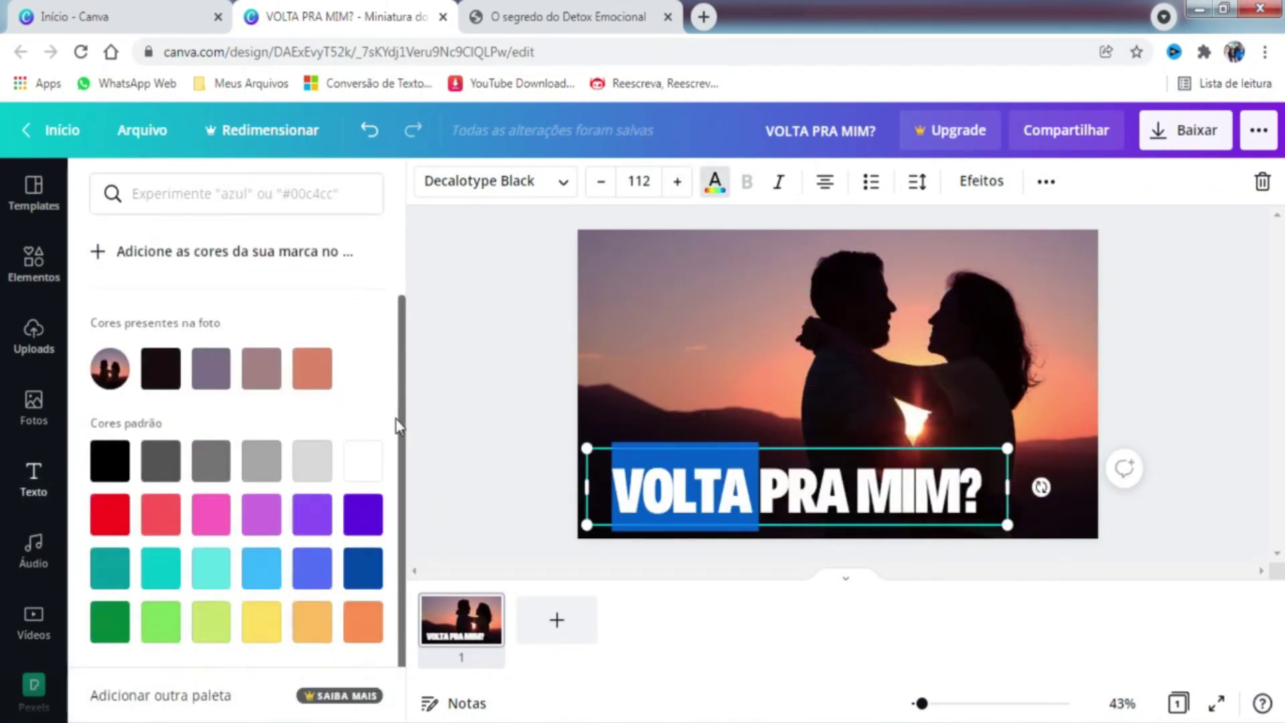
{"action": "left_click", "coordinate": [262, 619]}
{"action": "left_click", "coordinate": [484, 390]}
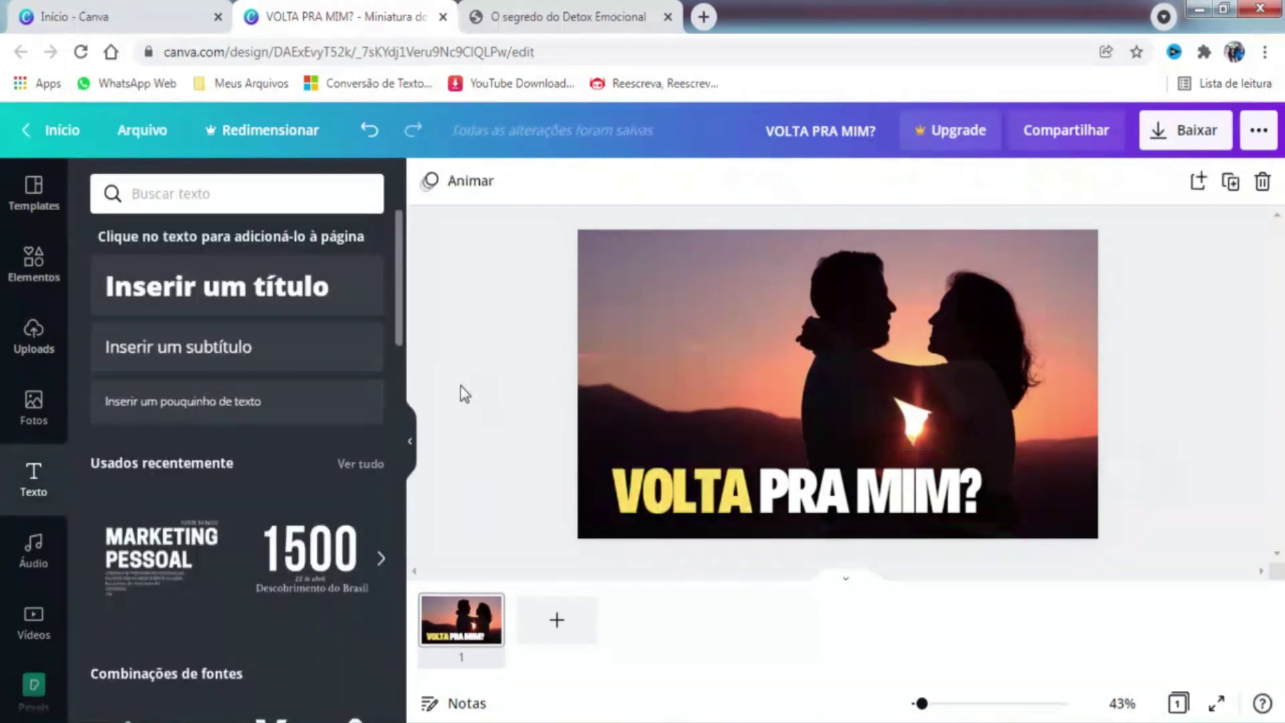
Step: Download the finished thumbnail
{"action": "left_click", "coordinate": [1182, 130]}
{"action": "left_click", "coordinate": [1063, 544]}
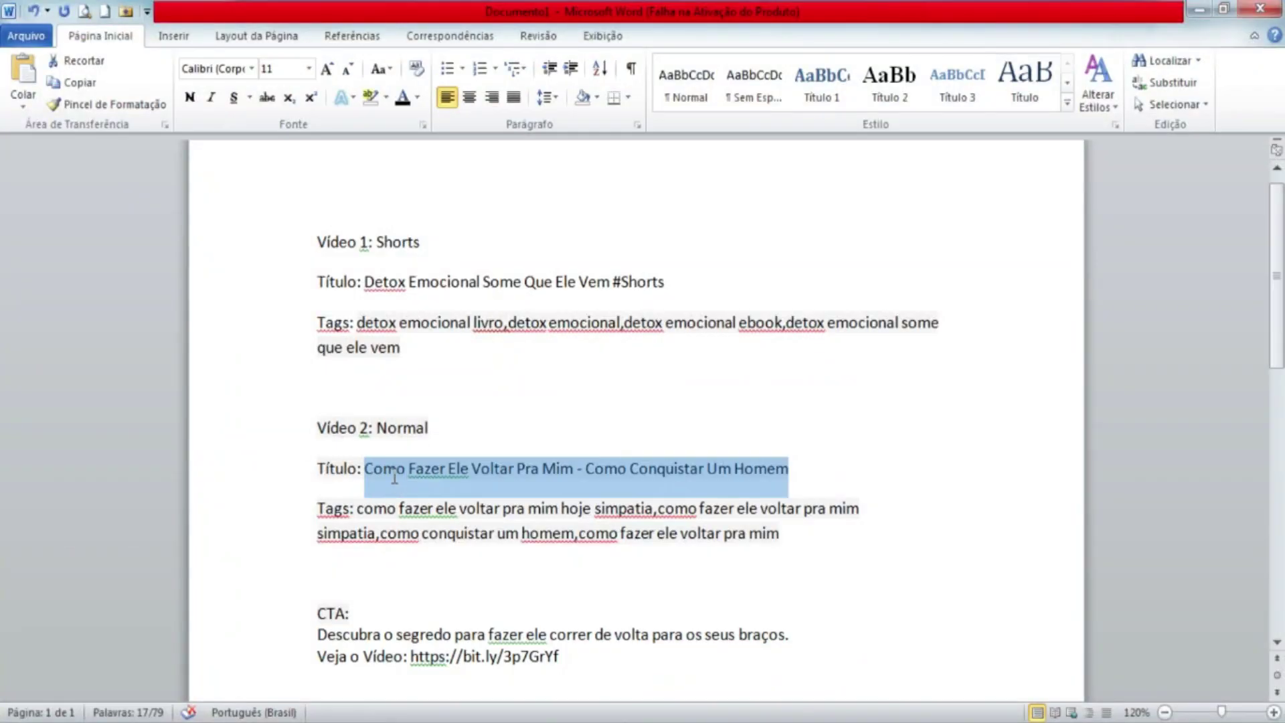
Step: Rename the downloaded video file "Como Fazer Ele Voltar Pra Mim - Como Conquistar Um Homem", copying the Vídeo 2 title from the Word document
{"action": "right_click", "coordinate": [418, 480]}
{"action": "left_click", "coordinate": [445, 180]}
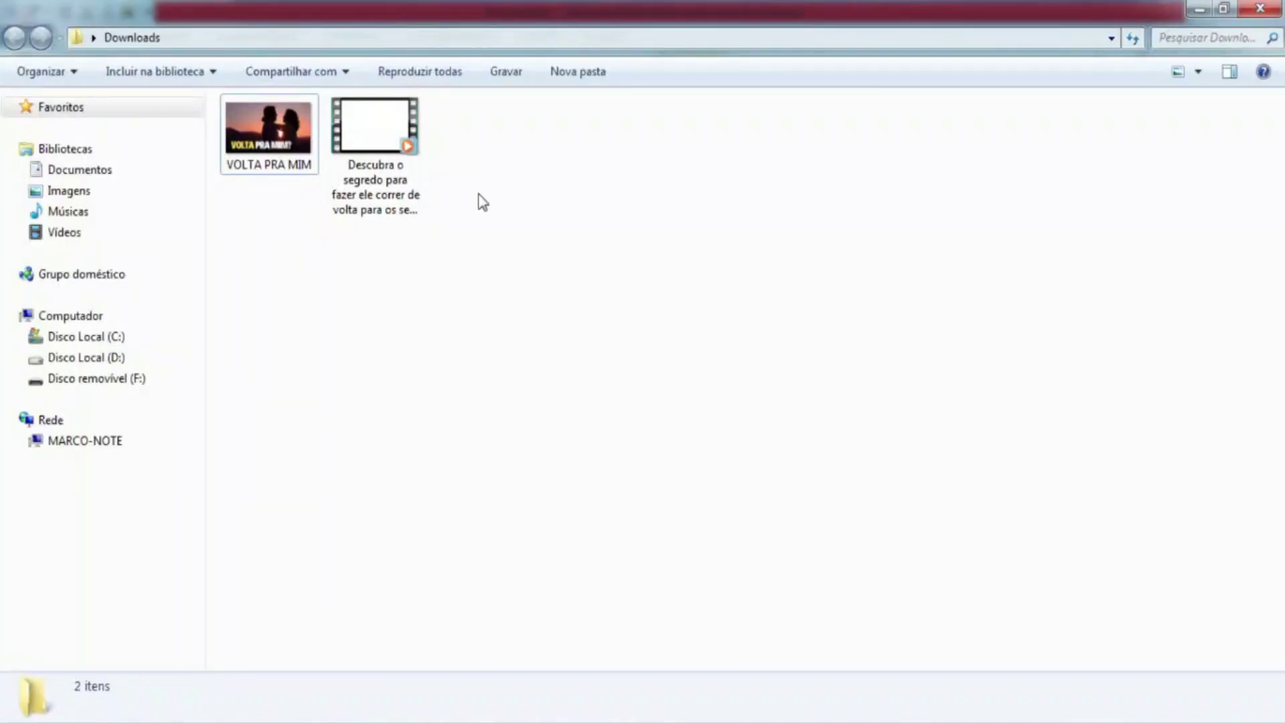
{"action": "left_click", "coordinate": [370, 154]}
{"action": "right_click", "coordinate": [370, 155]}
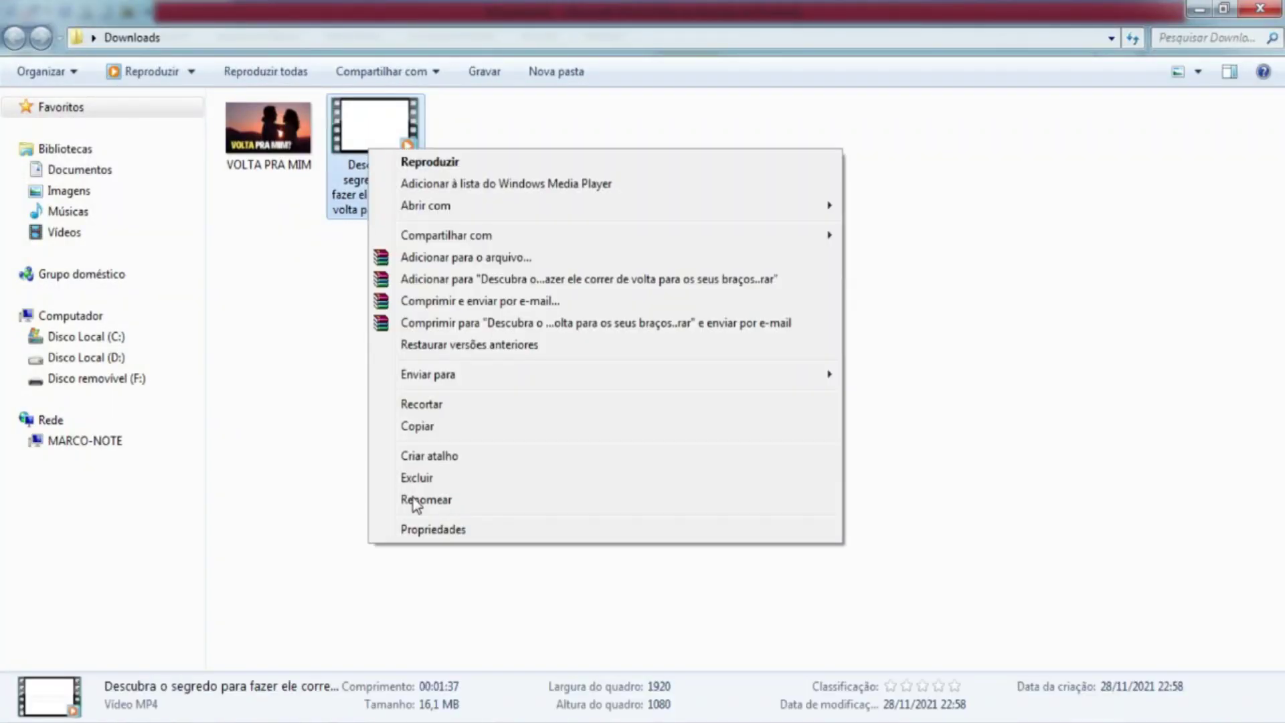
{"action": "left_click", "coordinate": [437, 499]}
{"action": "type", "text": "Como Fazer Ele Voltar Pra Mim - Como Conquistar Um Homem"}
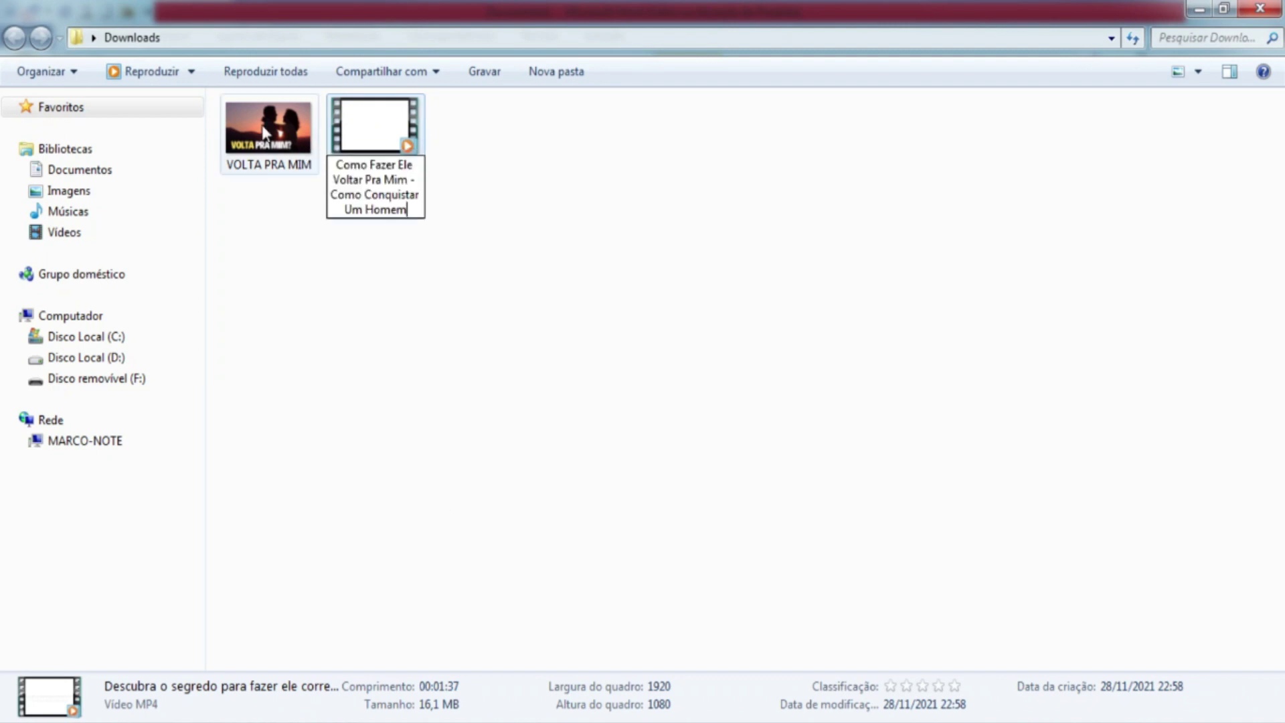
Step: Rename the VOLTA PRA MIM image file "Como Fazer Ele Voltar Pra Mim - Como Conquistar Um Homem"
{"action": "right_click", "coordinate": [261, 120]}
{"action": "left_click", "coordinate": [343, 579]}
{"action": "type", "text": "Como Fazer Ele Voltar Pra Mim - Como Conquistar Um Homem"}
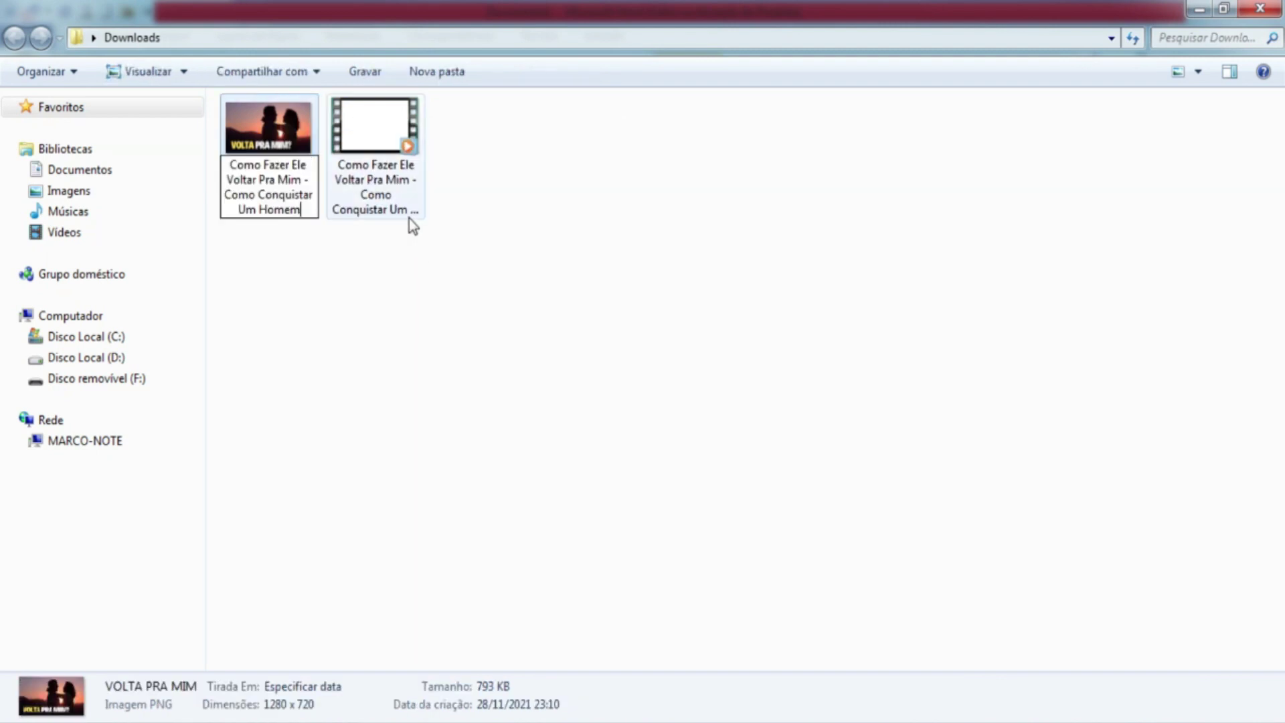
Step: In the video file's properties, paste the copied video title as Título, set a five-star rating and apply the changes
{"action": "left_click", "coordinate": [393, 146]}
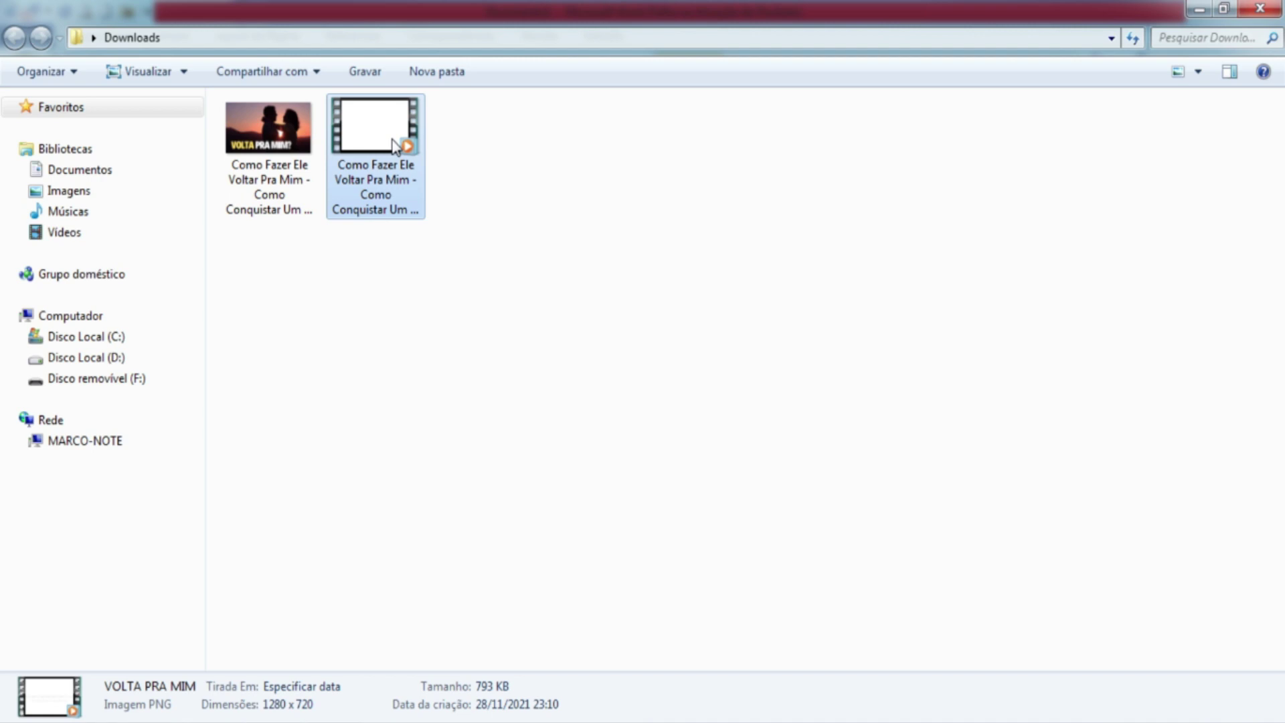
{"action": "right_click", "coordinate": [394, 146]}
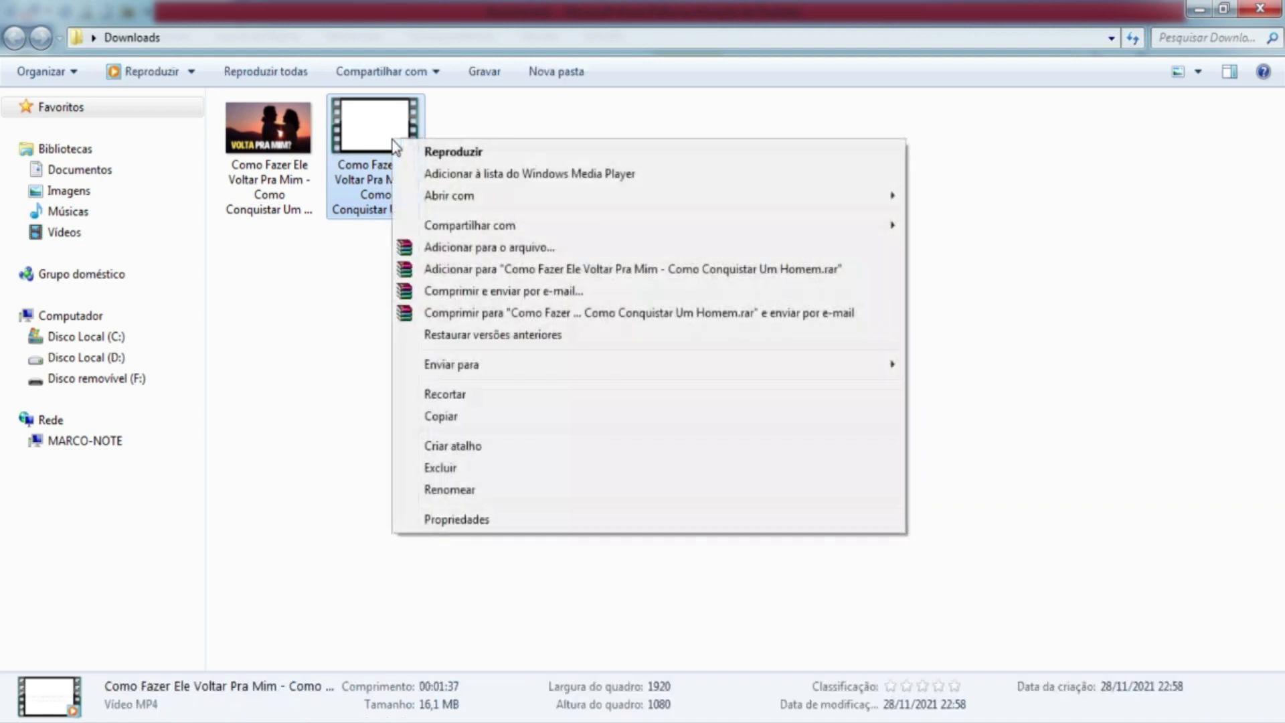
{"action": "left_click", "coordinate": [462, 521]}
{"action": "left_click", "coordinate": [532, 187]}
{"action": "left_click", "coordinate": [639, 270]}
{"action": "key", "text": "ctrl+v"}
{"action": "left_click", "coordinate": [639, 301]}
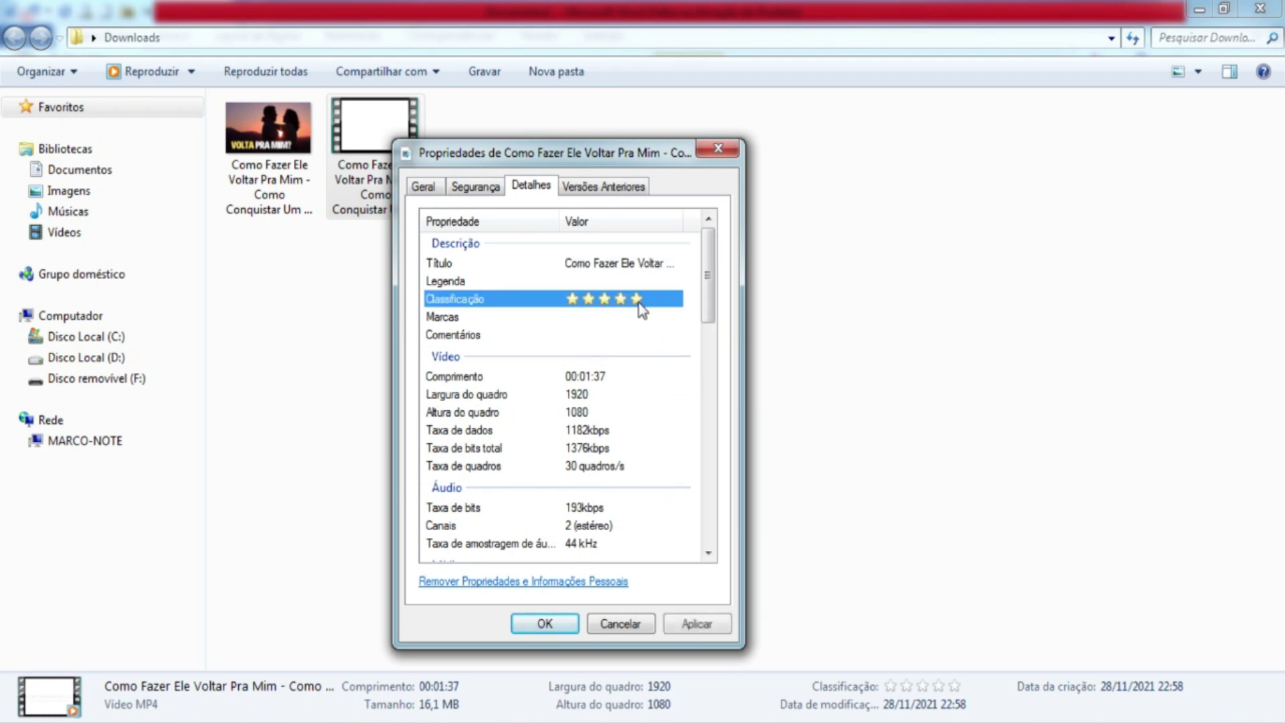
{"action": "left_click", "coordinate": [696, 624]}
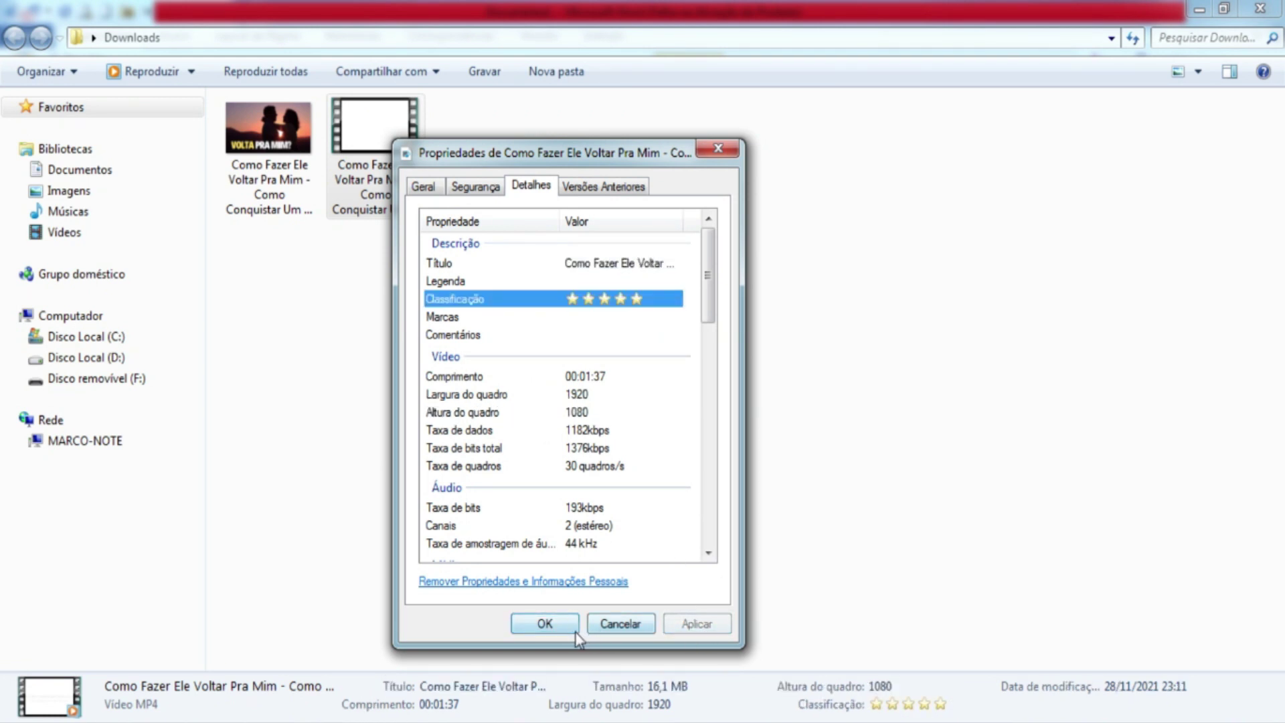
{"action": "left_click", "coordinate": [545, 624]}
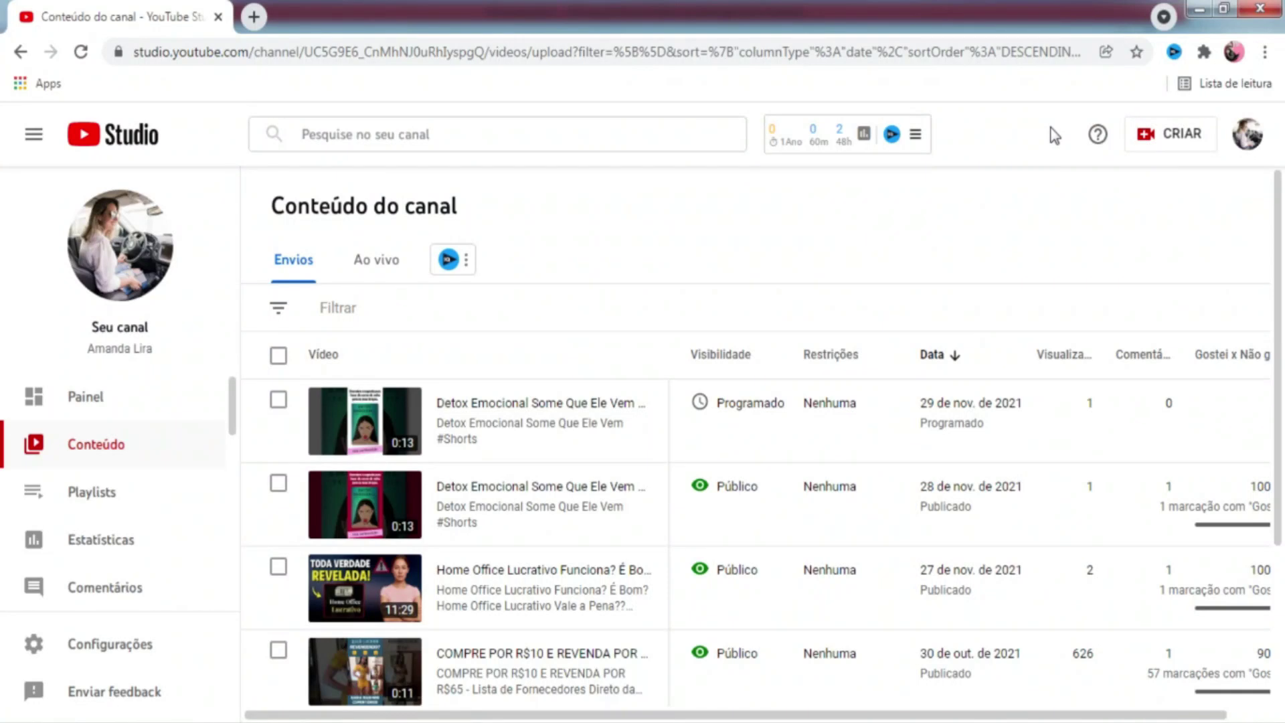
Step: Upload the renamed video to the channel in YouTube Studio and add the VOLTA PRA MIM? image as its thumbnail
{"action": "left_click", "coordinate": [1158, 138]}
{"action": "left_click", "coordinate": [1116, 178]}
{"action": "left_click", "coordinate": [336, 708]}
{"action": "left_click_drag", "start_coordinate": [383, 162], "coordinate": [643, 395]}
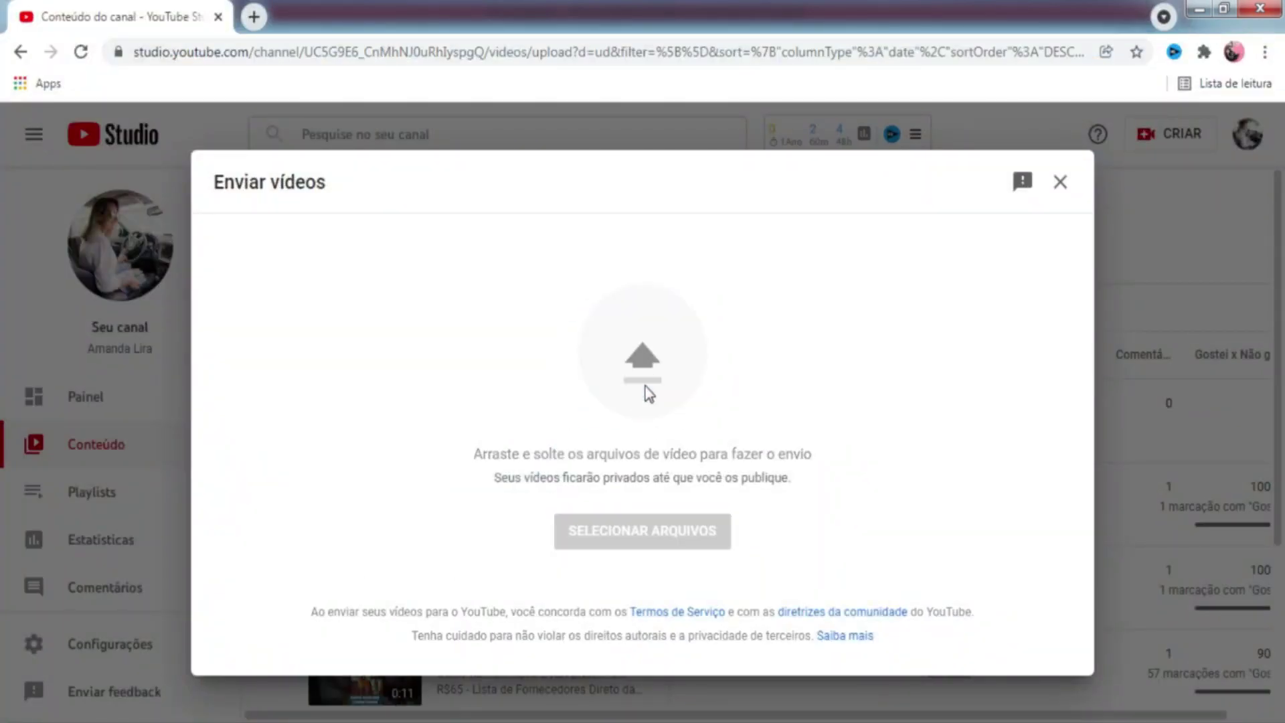
{"action": "key", "text": "alt+Tab"}
{"action": "left_click_drag", "start_coordinate": [268, 160], "coordinate": [532, 569]}
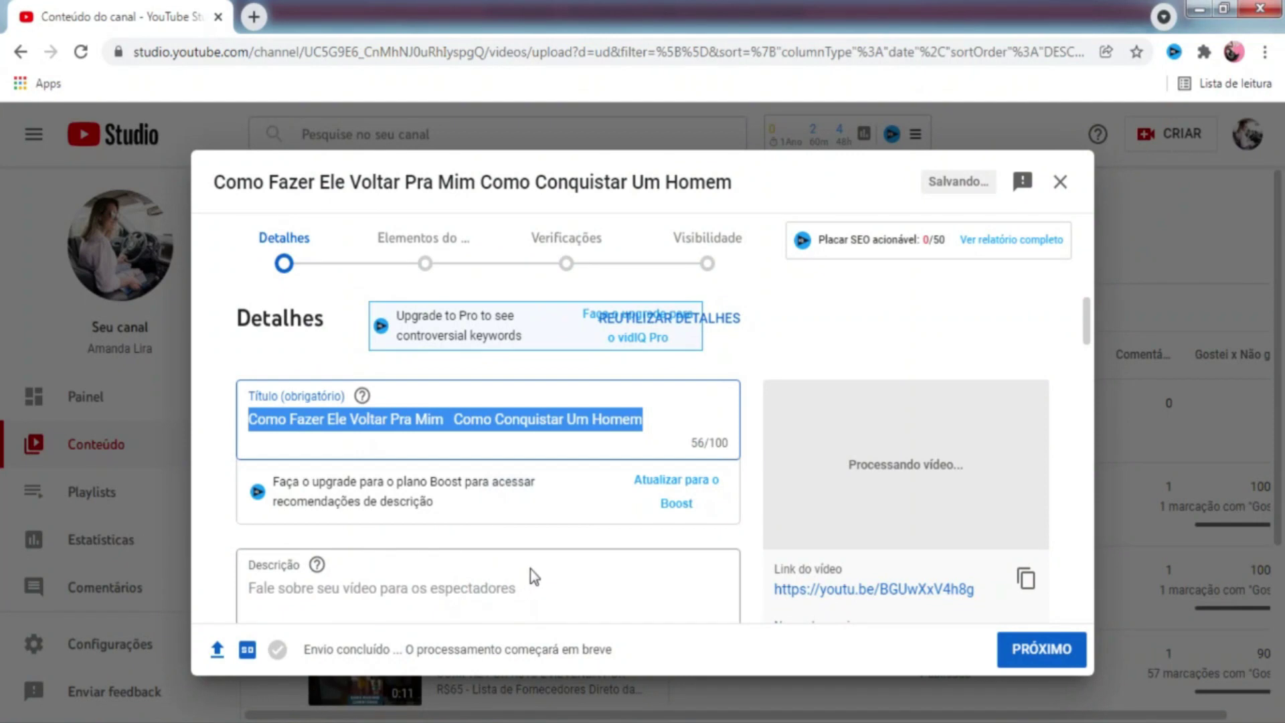
Step: Correct the video's title to "Como Fazer Ele Voltar Pra Mim? Como Conquistar Um Homem?" by adding both question marks
{"action": "left_click", "coordinate": [445, 420]}
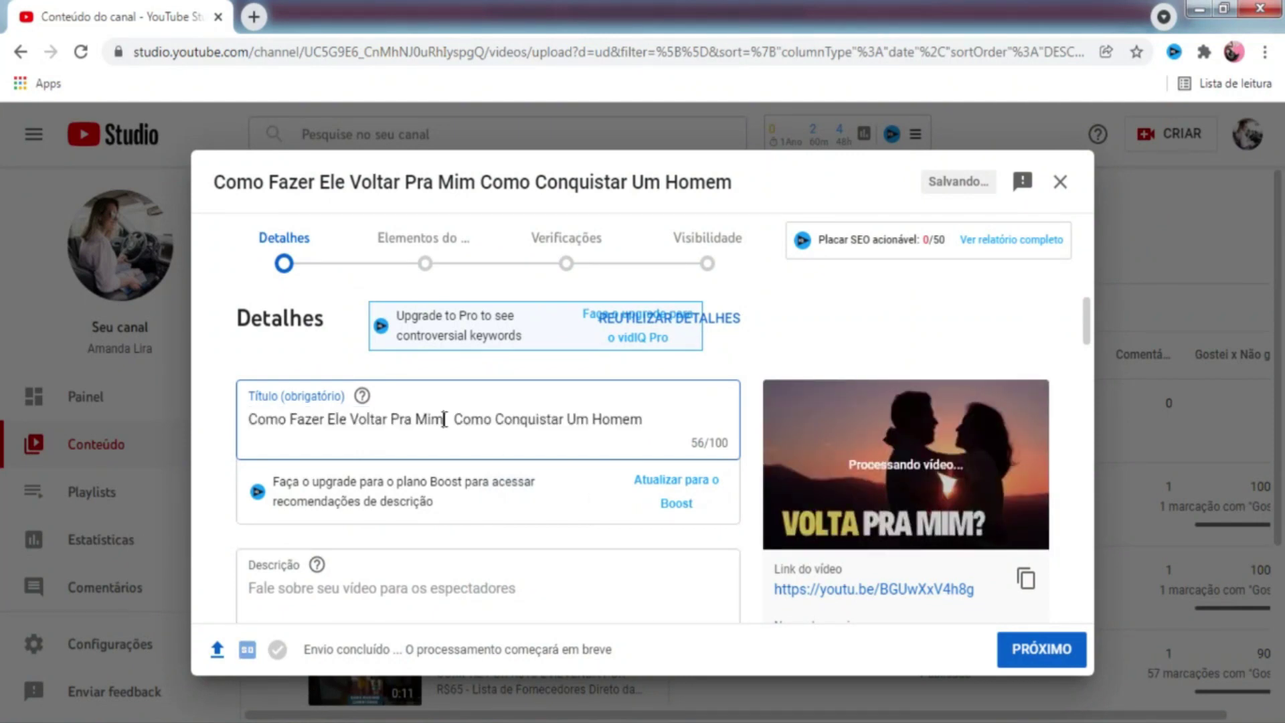
{"action": "type", "text": "?"}
{"action": "left_click", "coordinate": [661, 418]}
{"action": "type", "text": "?"}
Step: Fill the video description with the title "Como Fazer Ele Voltar Pra Mim? Como Conquistar Um Homem?" followed by the CTA text and link copied from Word
{"action": "left_click", "coordinate": [324, 589]}
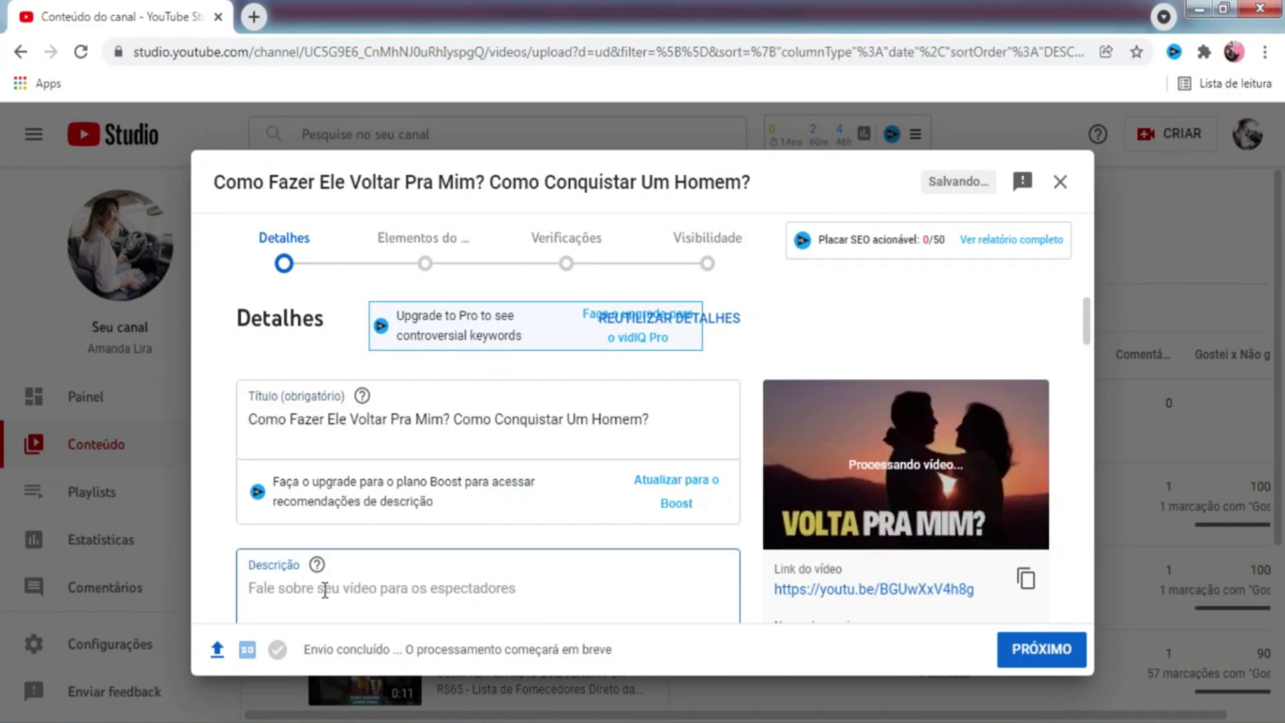
{"action": "type", "text": "Como Fazer Ele Voltar Pra Mim? Como Conquistar Um Homem?"}
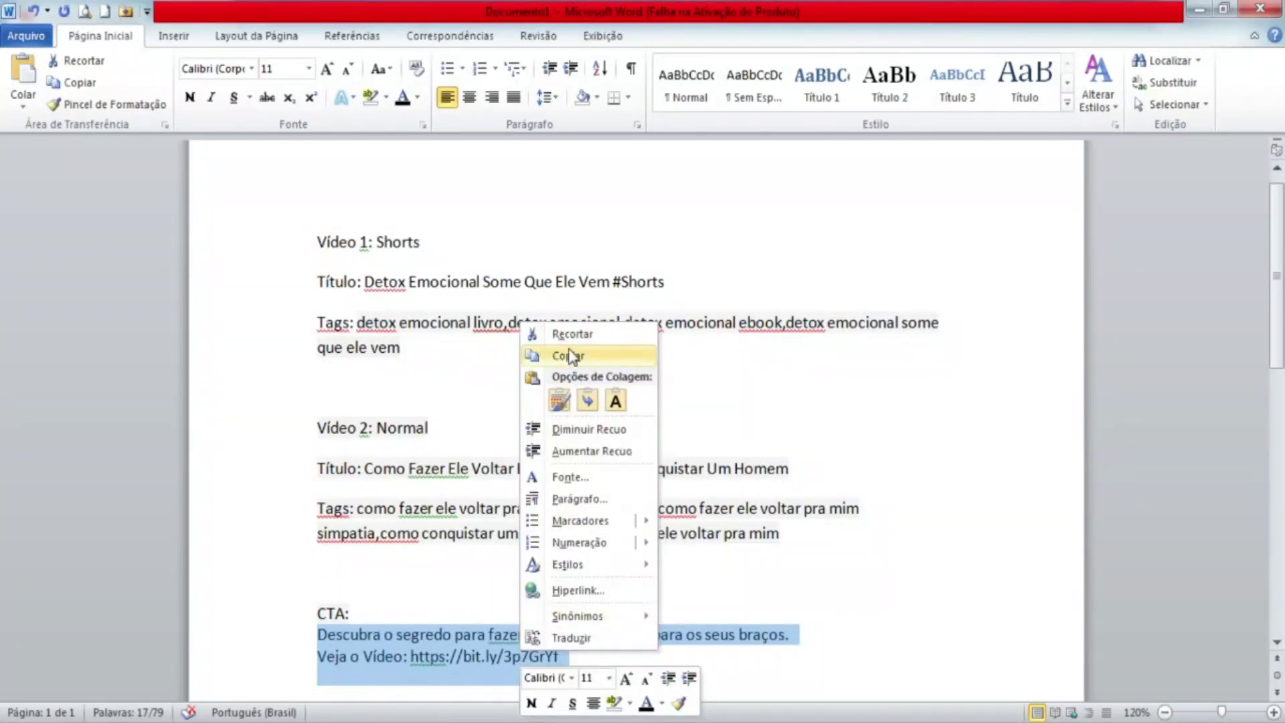
{"action": "left_click", "coordinate": [569, 354]}
{"action": "key", "text": "alt+Tab"}
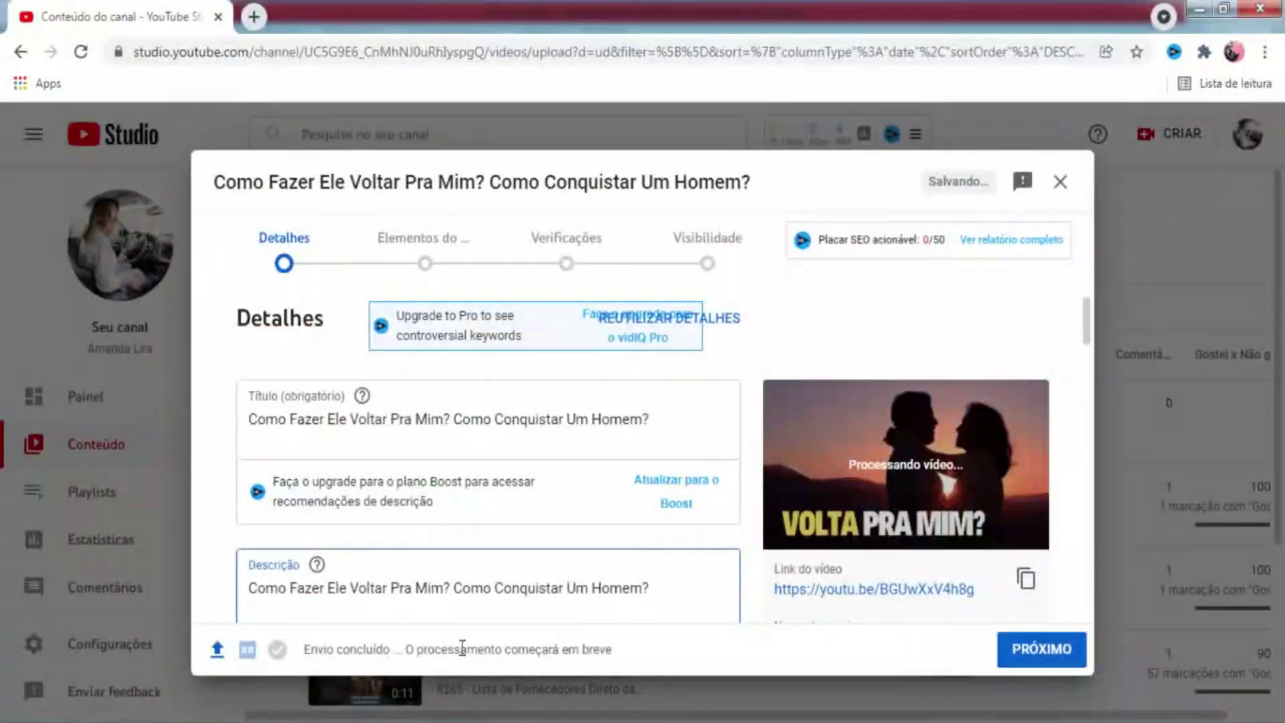
{"action": "key", "text": "Return"}
{"action": "key", "text": "Return"}
{"action": "type", "text": "Descubra o segredo para fazer ele correr de volta para os seus braços. Veja o Vídeo: https://bit.ly/3p7GrYf"}
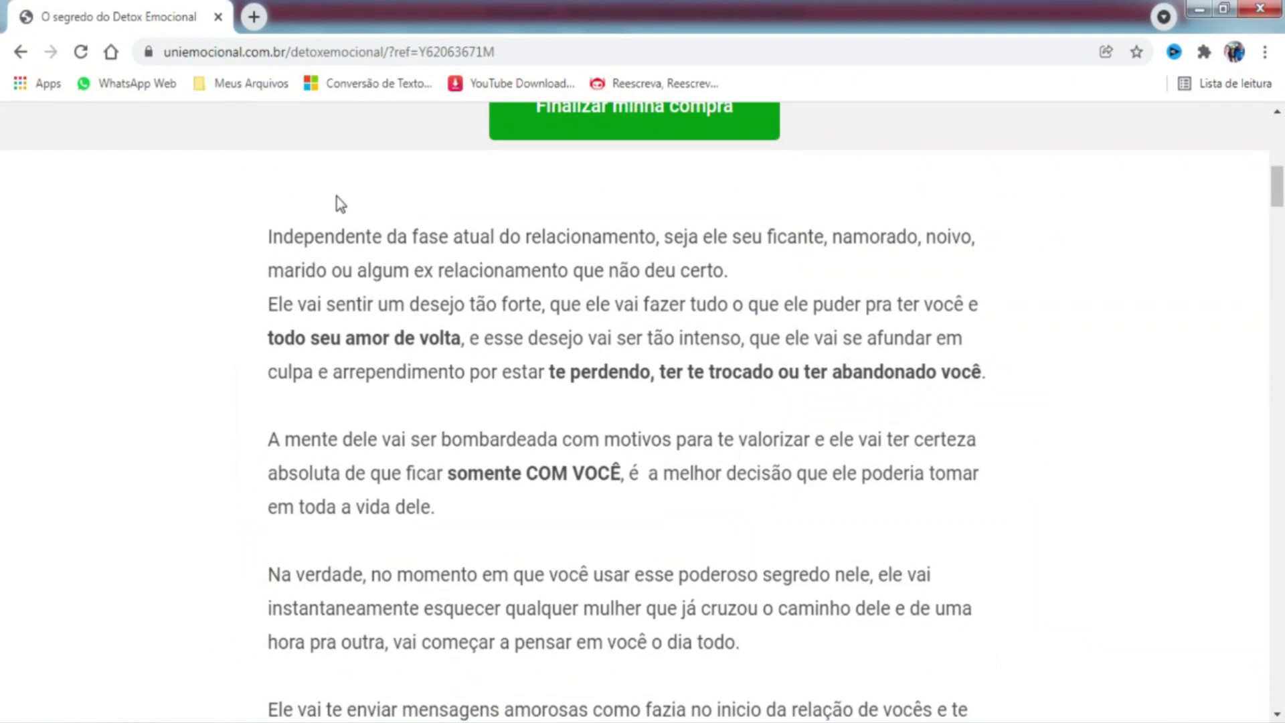
Step: Copy the Detox Emocional sales-page paragraphs from "Independente da fase atual" to "o dia todo" into Smodin's Portuguese text rewriter
{"action": "left_click_drag", "start_coordinate": [271, 237], "coordinate": [678, 354]}
{"action": "right_click", "coordinate": [678, 349]}
{"action": "left_click", "coordinate": [705, 362]}
{"action": "left_click", "coordinate": [644, 87]}
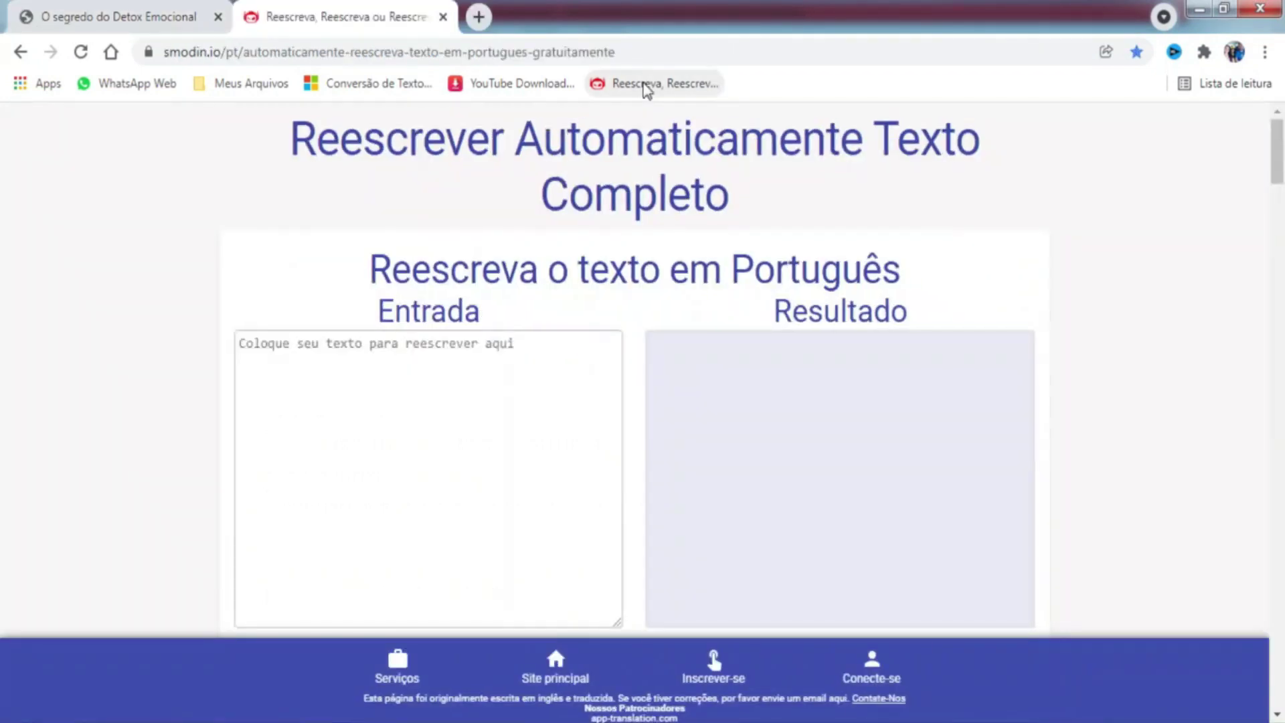
{"action": "left_click", "coordinate": [427, 369]}
{"action": "key", "text": "ctrl+v"}
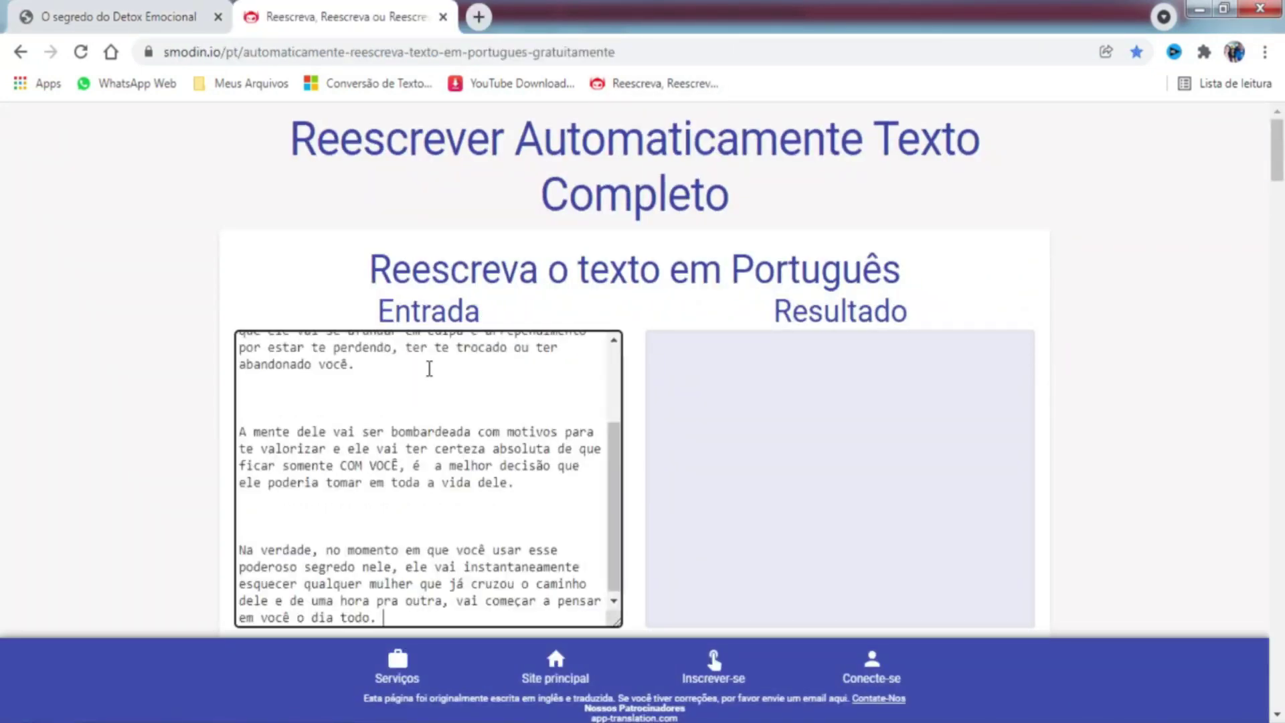
Step: Rewrite the text in Smodin and add the copied result below the CTA link in the YouTube video description
{"action": "left_click_drag", "start_coordinate": [1277, 152], "coordinate": [1277, 155]}
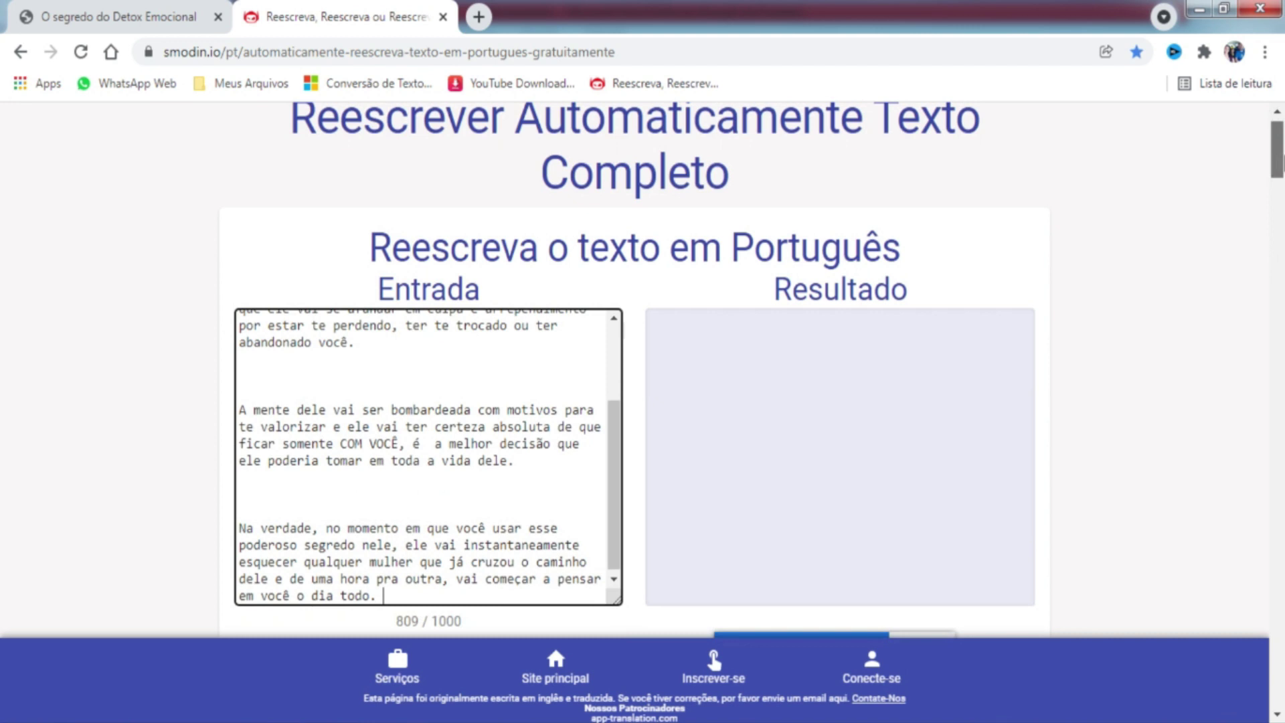
{"action": "scroll", "coordinate": [634, 402], "scroll_direction": "down", "scroll_amount": 5}
{"action": "left_click", "coordinate": [660, 395]}
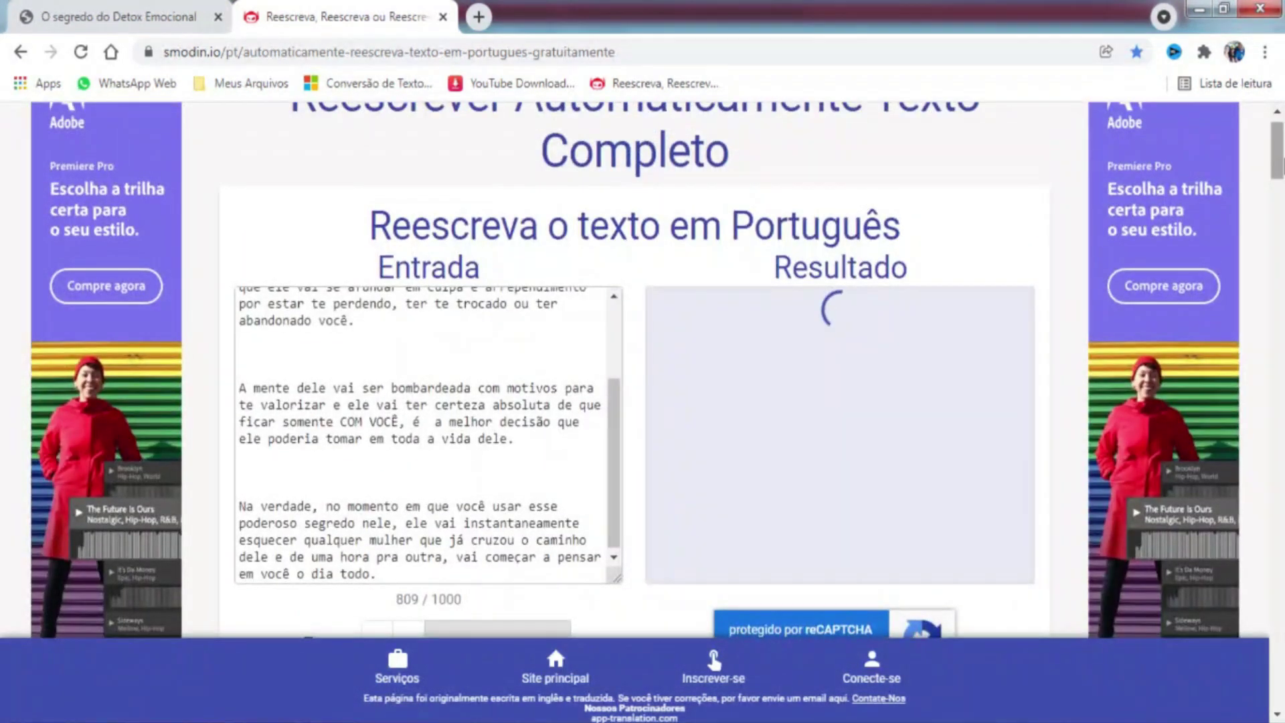
{"action": "left_click", "coordinate": [753, 605]}
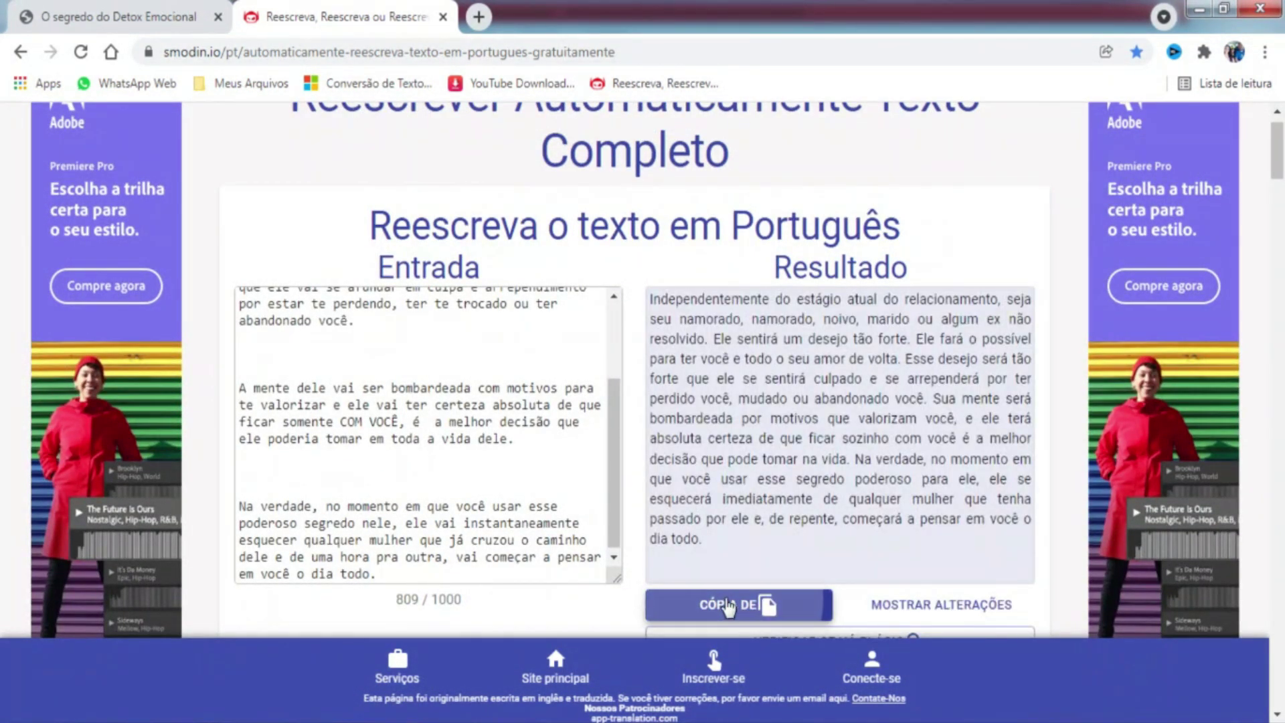
{"action": "key", "text": "alt+Tab"}
{"action": "type", "text": "Independentemente do estágio atual do relacionamento, seja seu namorado, namorado, noivo, marido ou algum ex não resolvido.  Ele sentirá um desejo tão forte. Ele fará o possível para ter você e todo o seu amor de volta. Esse desejo será tão forte que ele se sentirá culpado e se arrependerá por ter perdido você, mudado ou abandonado você.  Sua mente será bombardeada por motivos que valorizam você, e ele terá absoluta certeza de que ficar sozinho com você é a melhor decisão que pode tomar na vida.  Na verdade, no momento em que você usar esse segredo poderoso para ele, ele se esquecerá imediatamente de qualquer mulher que tenha passado por ele e, de repente, começará a pensar em você o dia todo."}
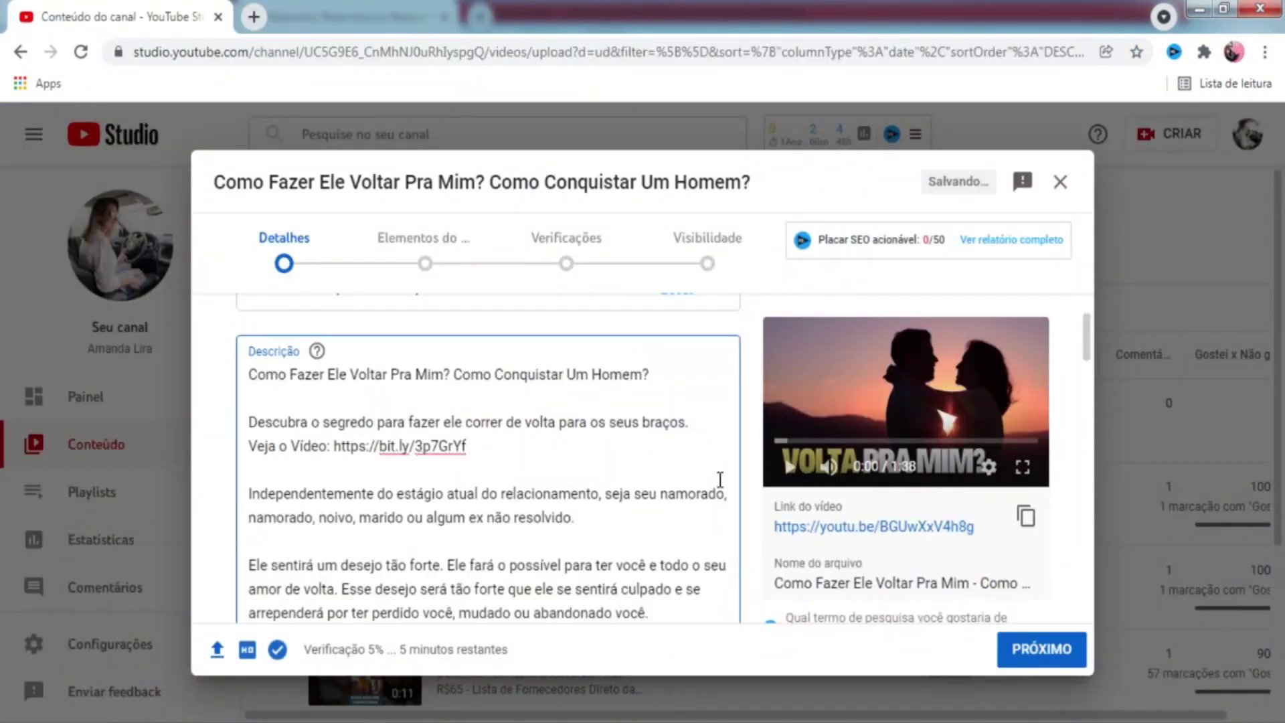
Step: Copy the Vídeo 2 tags from the Word document and paste them as the uploaded video's tags
{"action": "left_click_drag", "start_coordinate": [1085, 345], "coordinate": [1084, 504]}
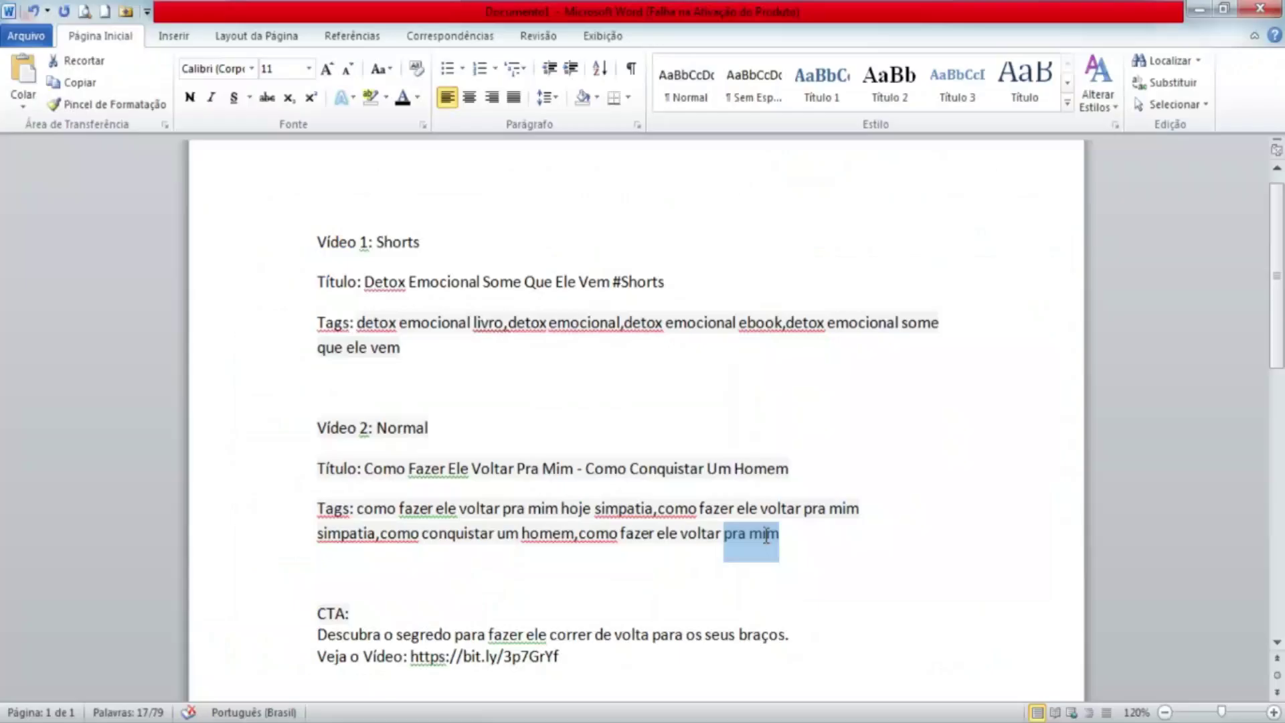
{"action": "left_click_drag", "start_coordinate": [715, 536], "coordinate": [357, 511]}
{"action": "key", "text": "ctrl+c"}
{"action": "right_click", "coordinate": [379, 509]}
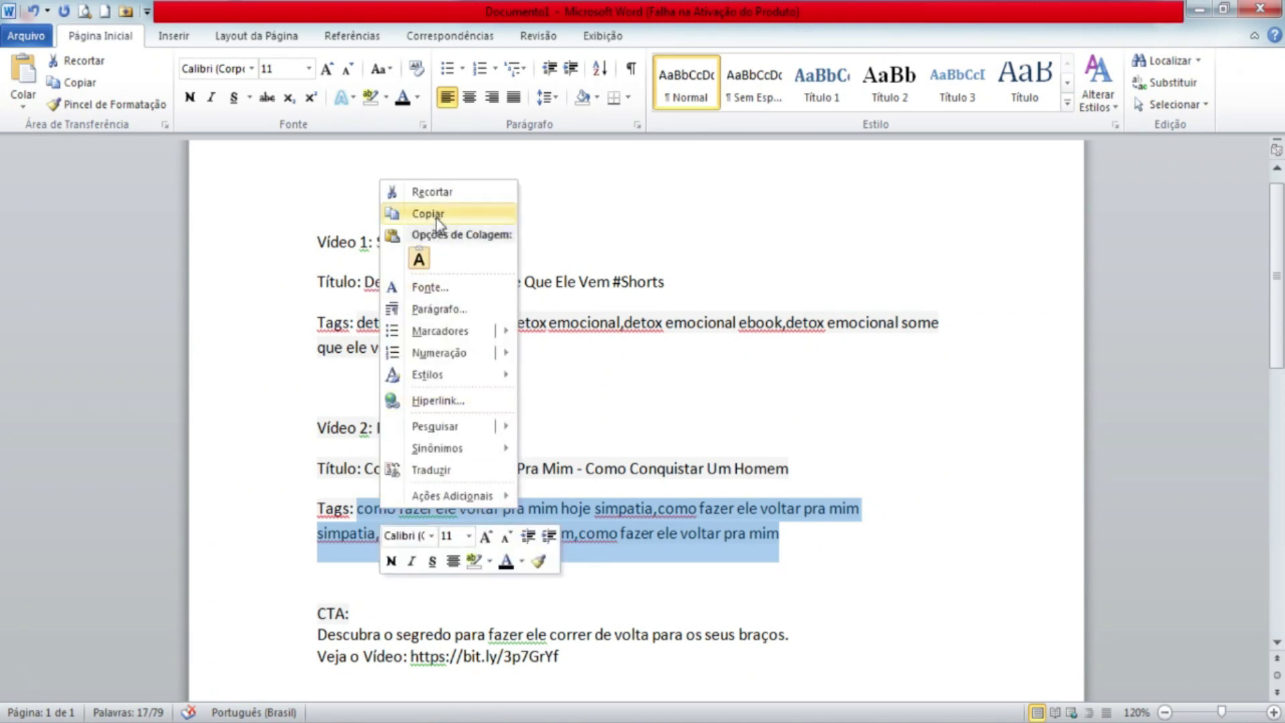
{"action": "left_click", "coordinate": [401, 213]}
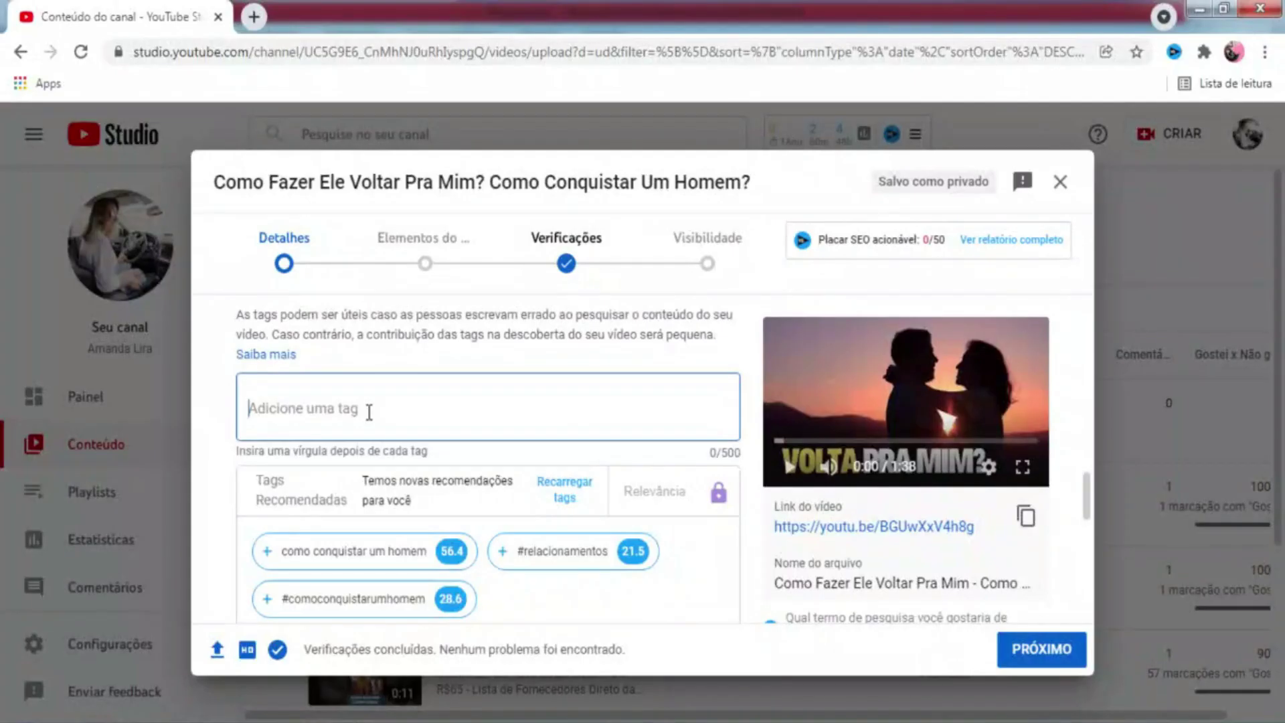
{"action": "key", "text": "ctrl+v"}
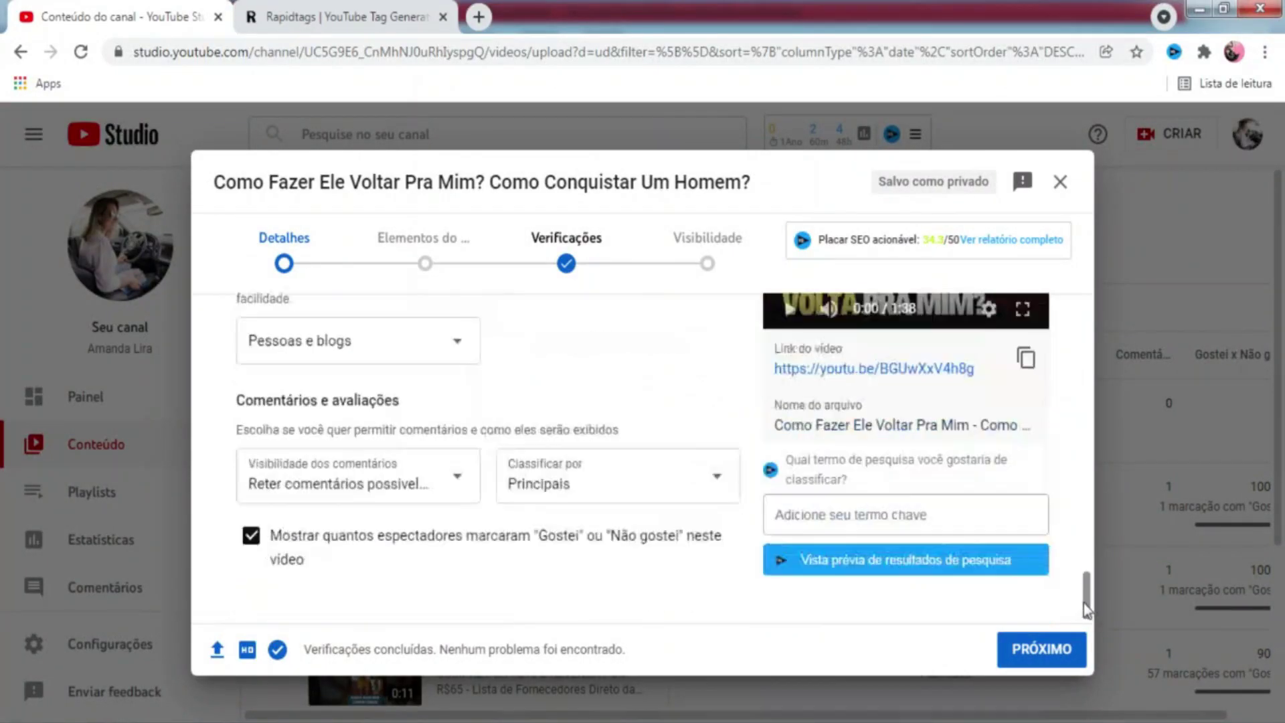
Step: Proceed through the video elements and checks without additions, set the visibility to Não listado and save the video
{"action": "left_click", "coordinate": [1063, 658]}
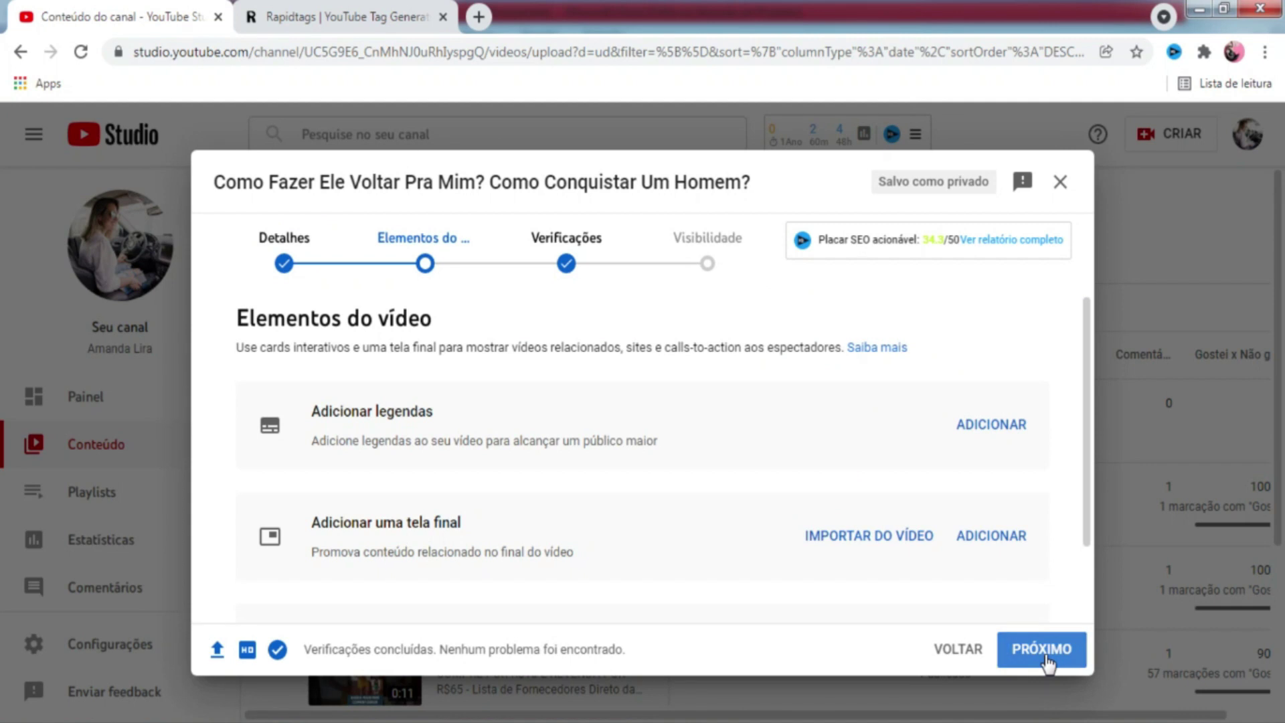
{"action": "left_click", "coordinate": [1051, 660]}
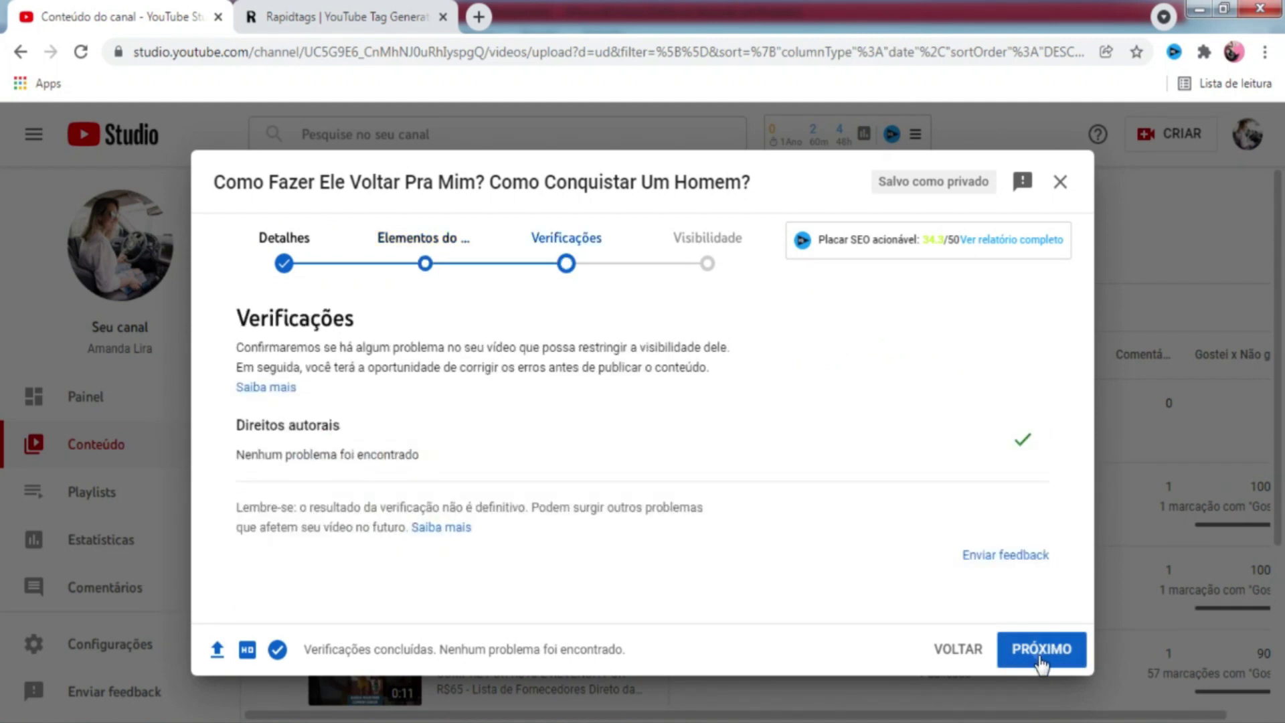
{"action": "left_click", "coordinate": [1041, 653]}
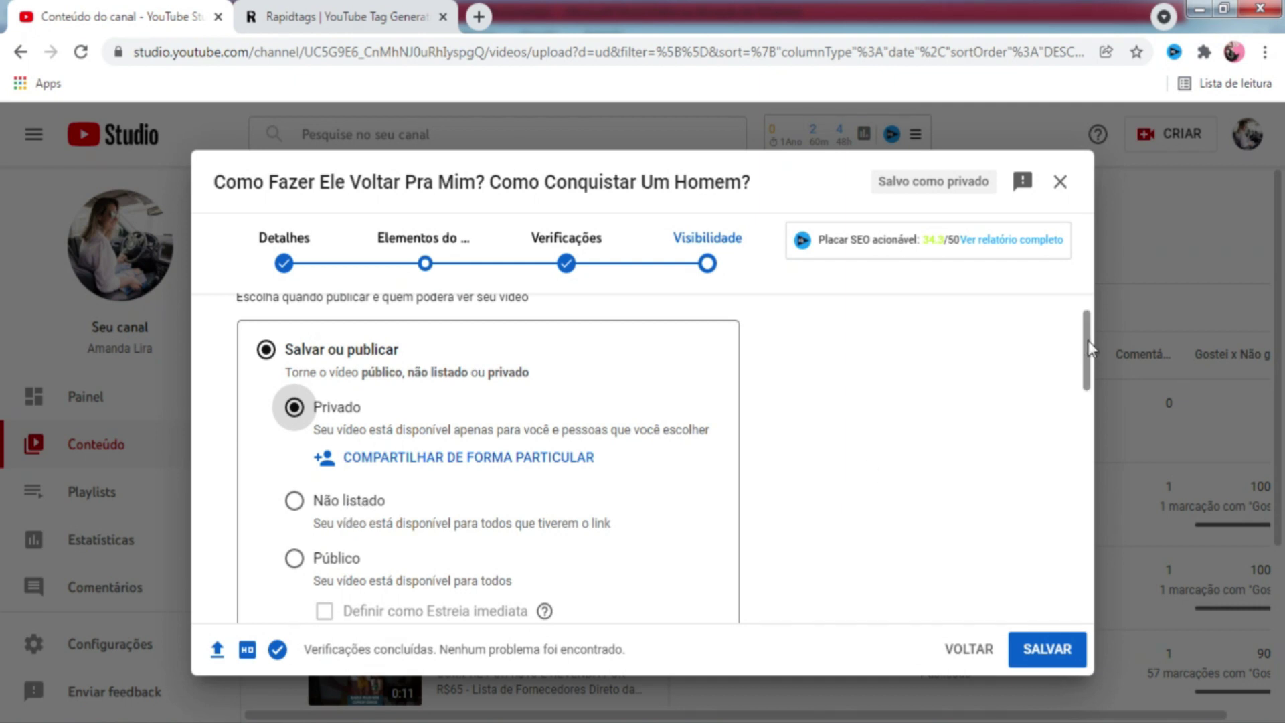
{"action": "left_click", "coordinate": [336, 507]}
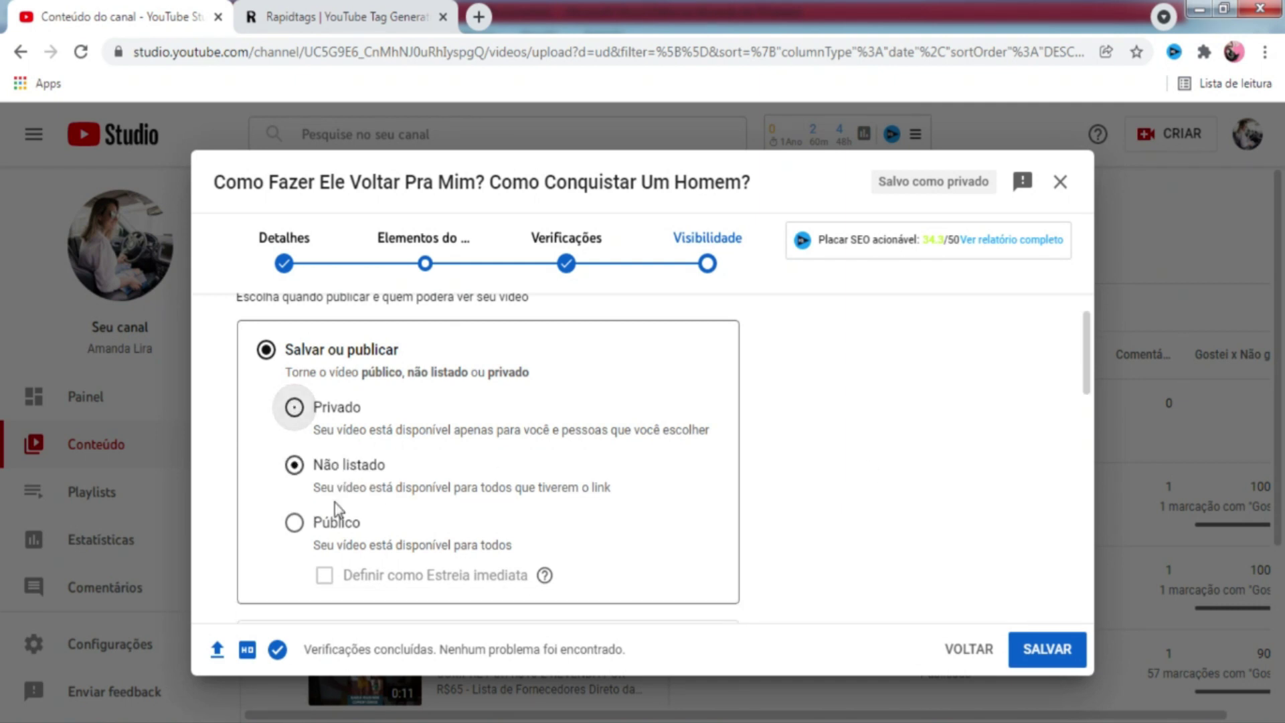
{"action": "left_click", "coordinate": [1031, 664]}
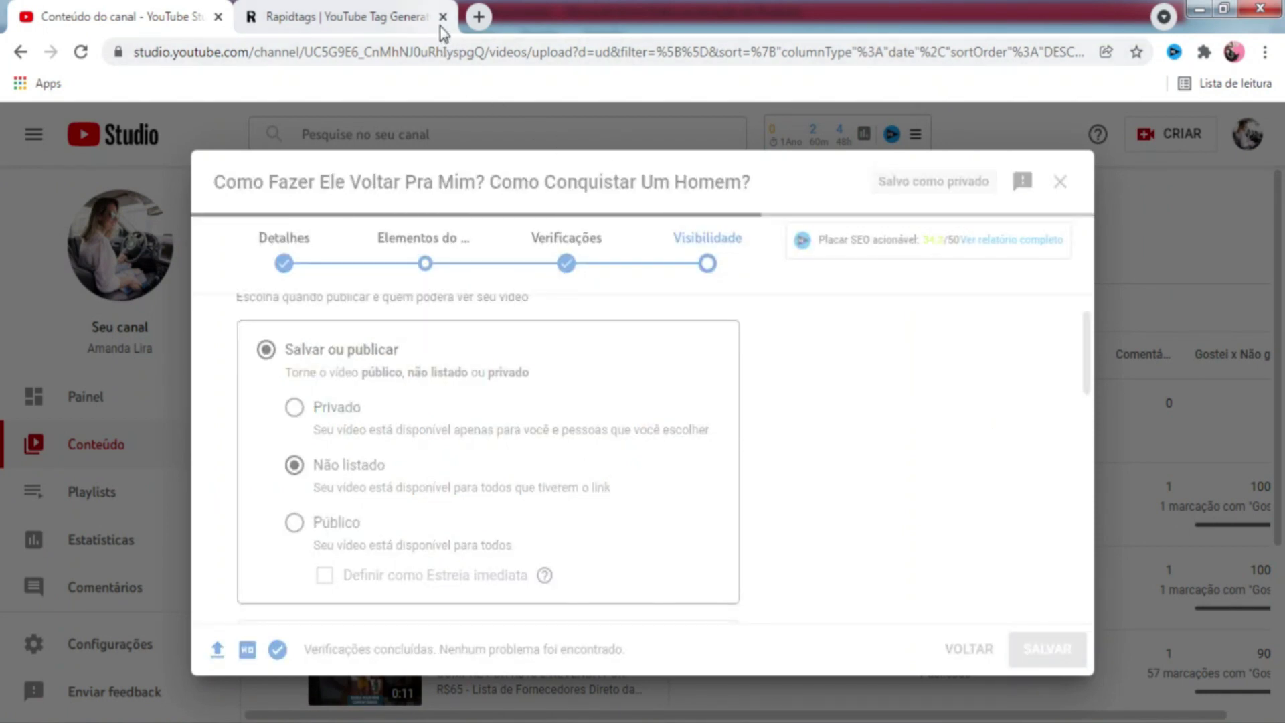